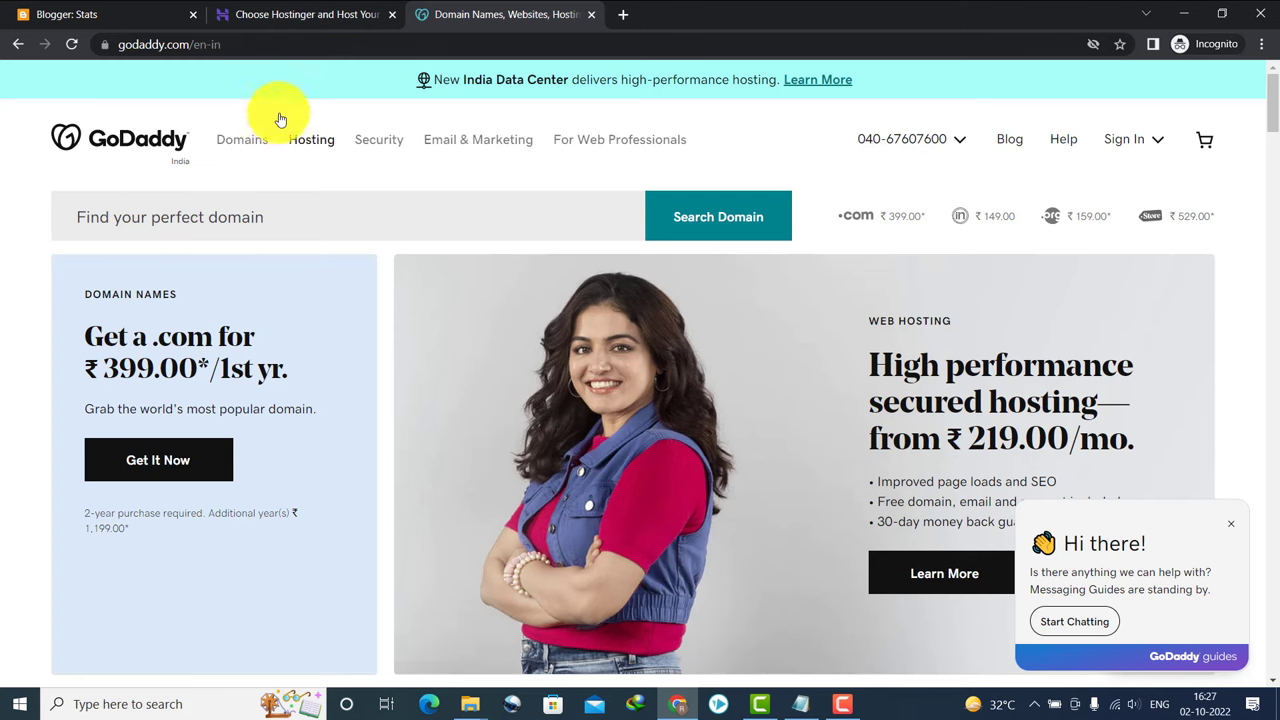
# - Search GoDaddy for the domain name "fitnesskeeda"
pyautogui.click(273, 28)
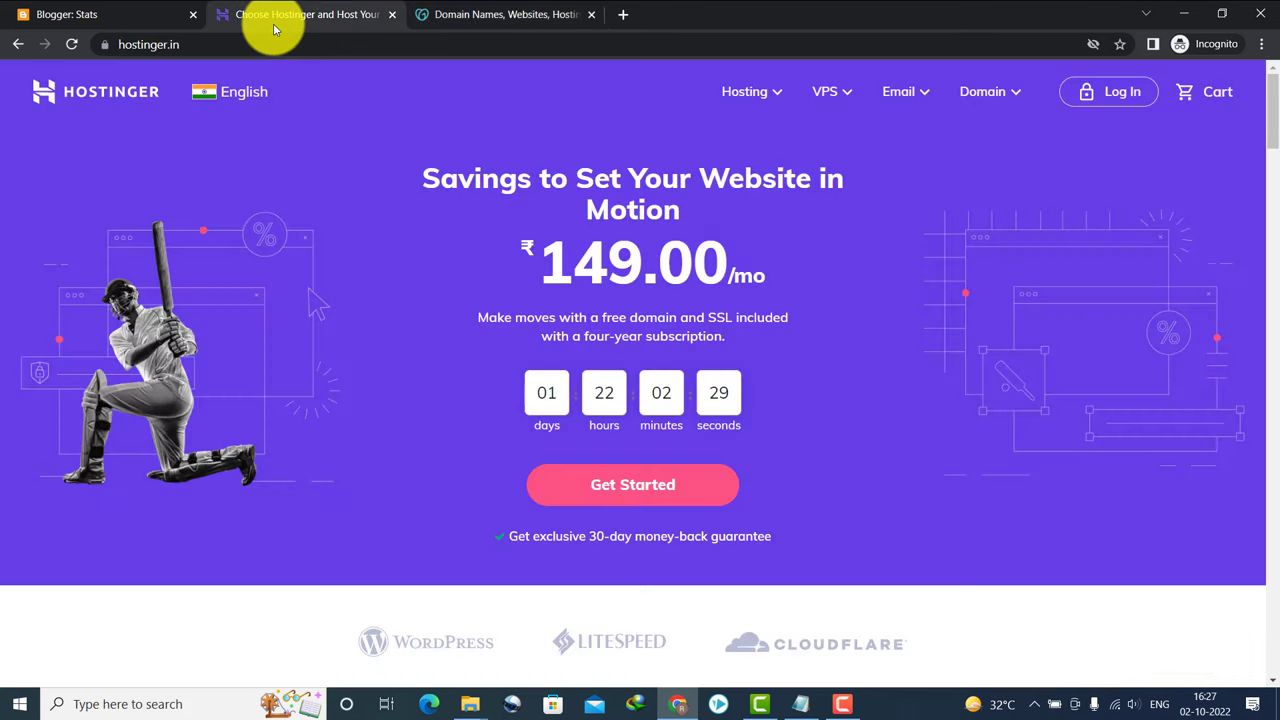
pyautogui.click(460, 16)
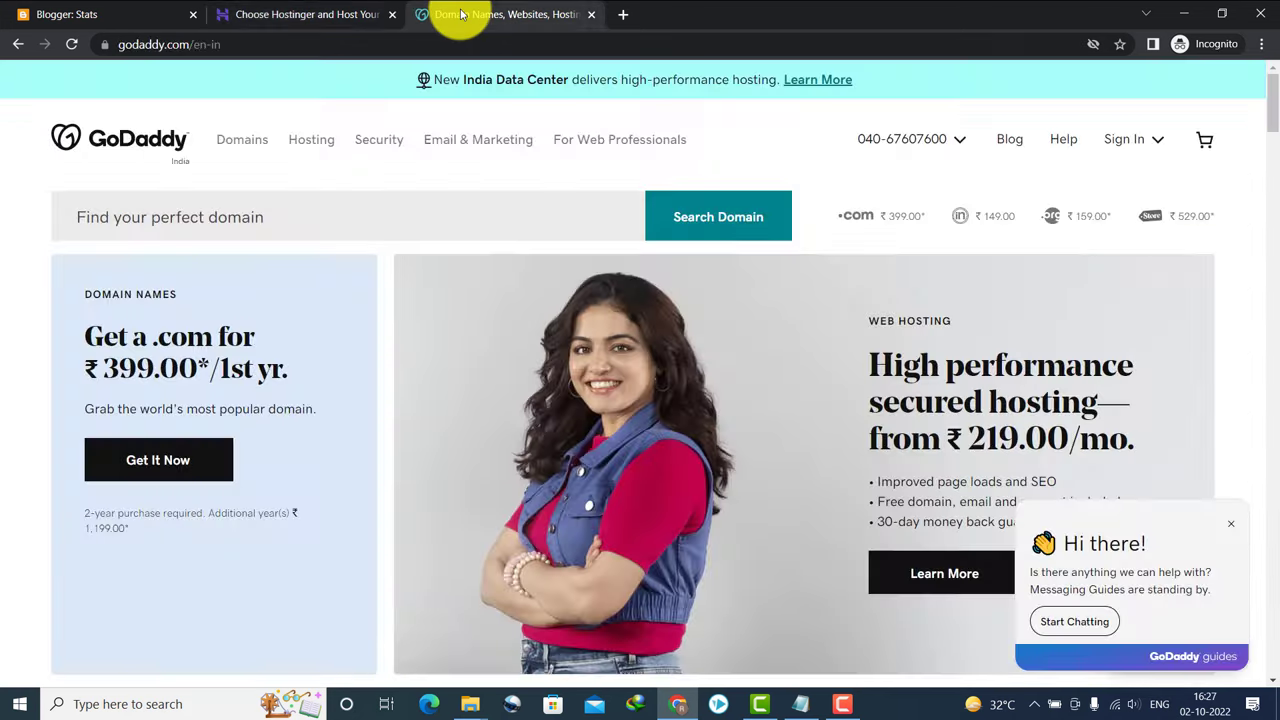
pyautogui.click(312, 215)
pyautogui.write('fitnesskeeda')
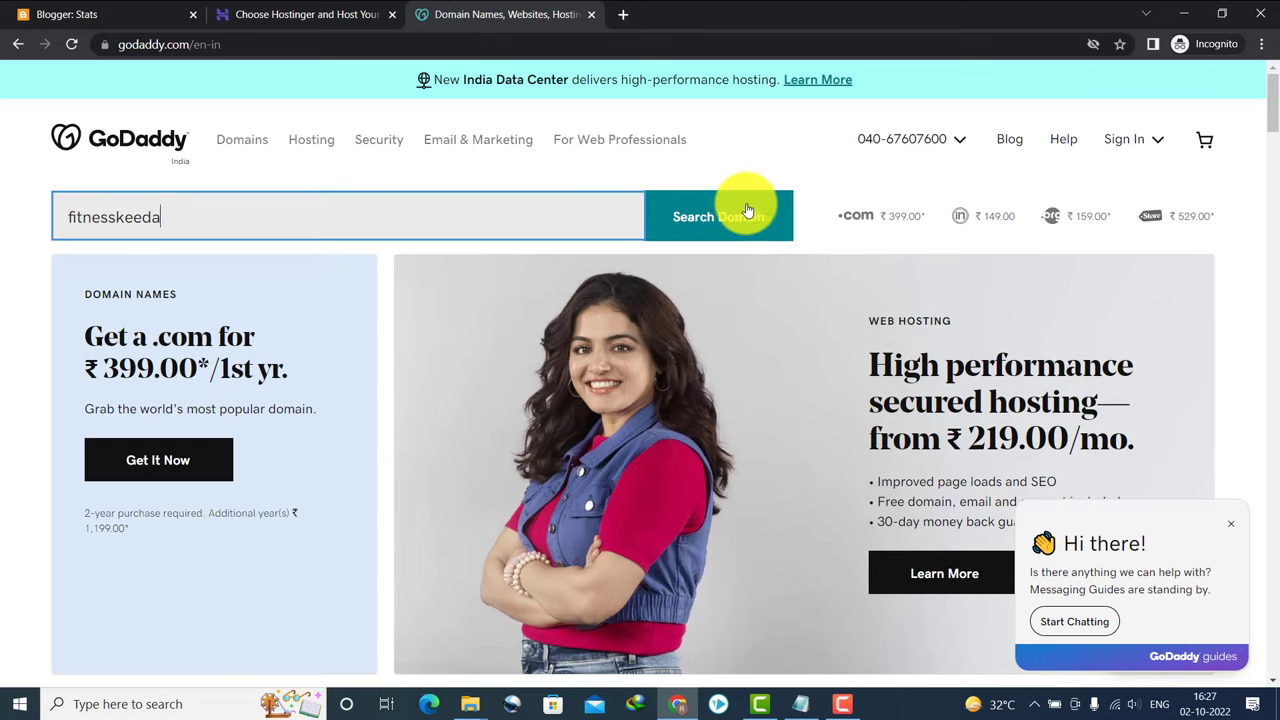
pyautogui.click(747, 212)
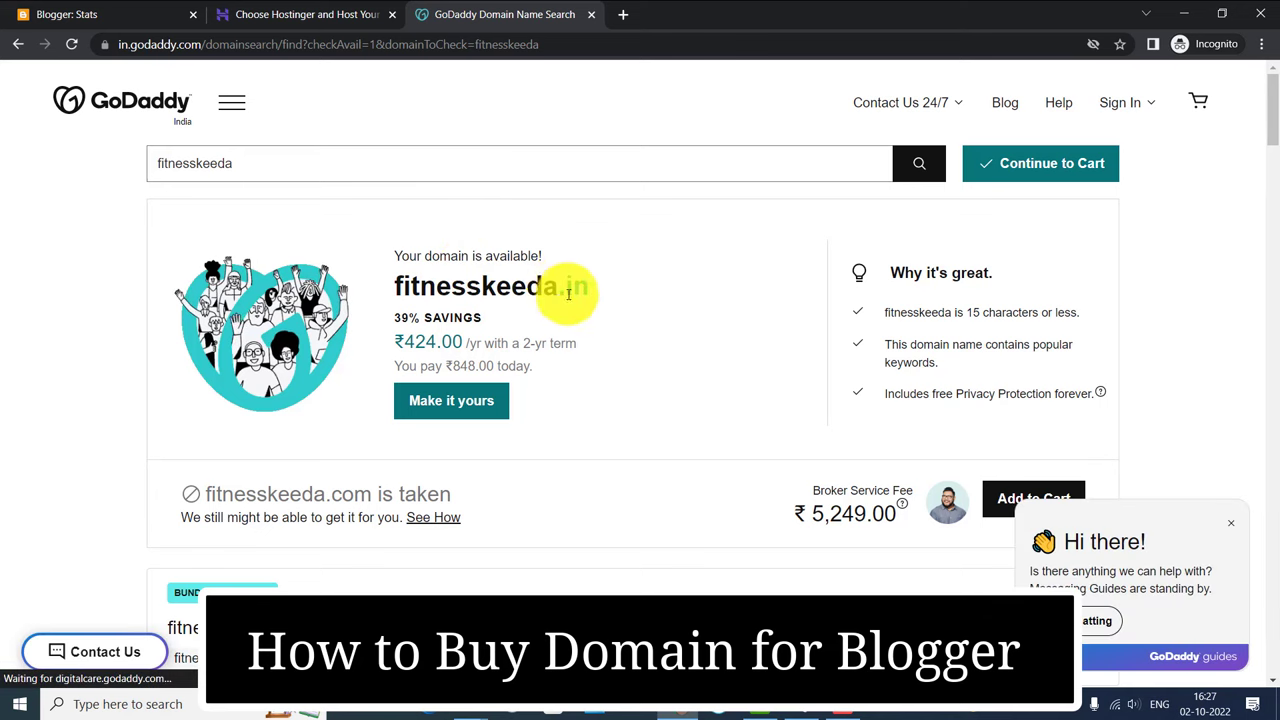
# - Open Hostinger's Domain Name Search page and check the availability of "fitnesskeeda" there
pyautogui.click(277, 8)
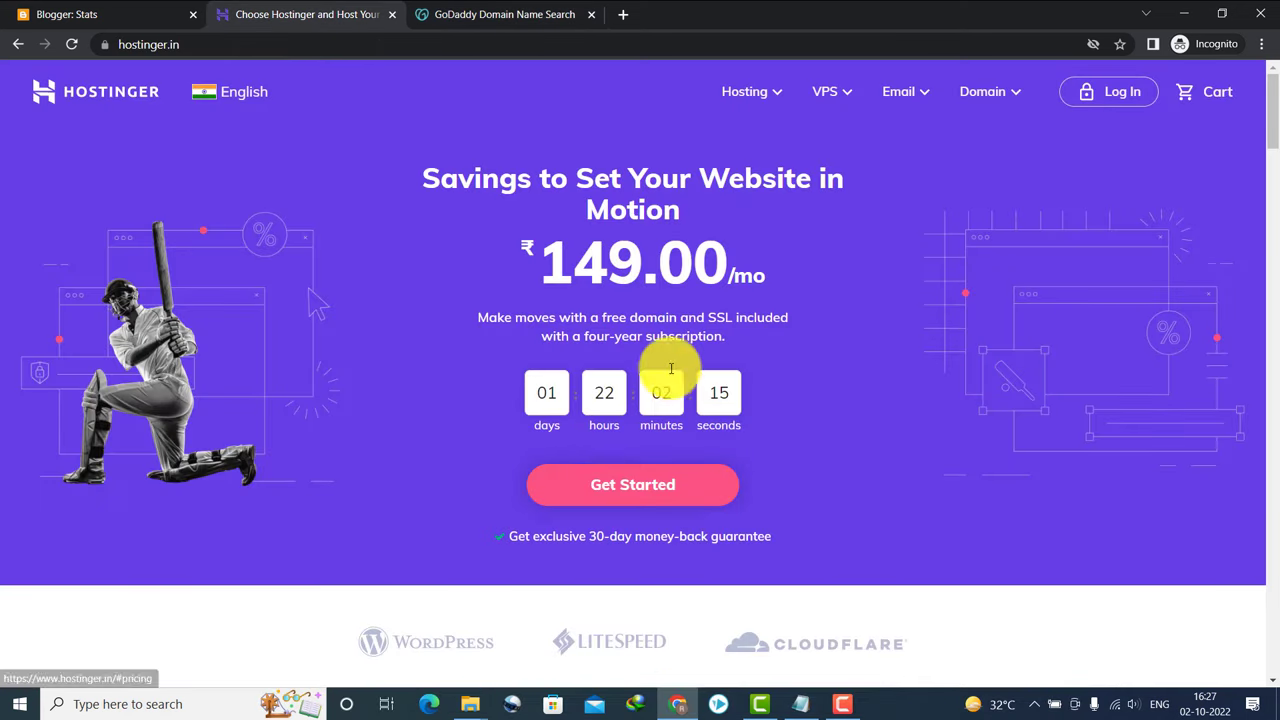
pyautogui.click(995, 96)
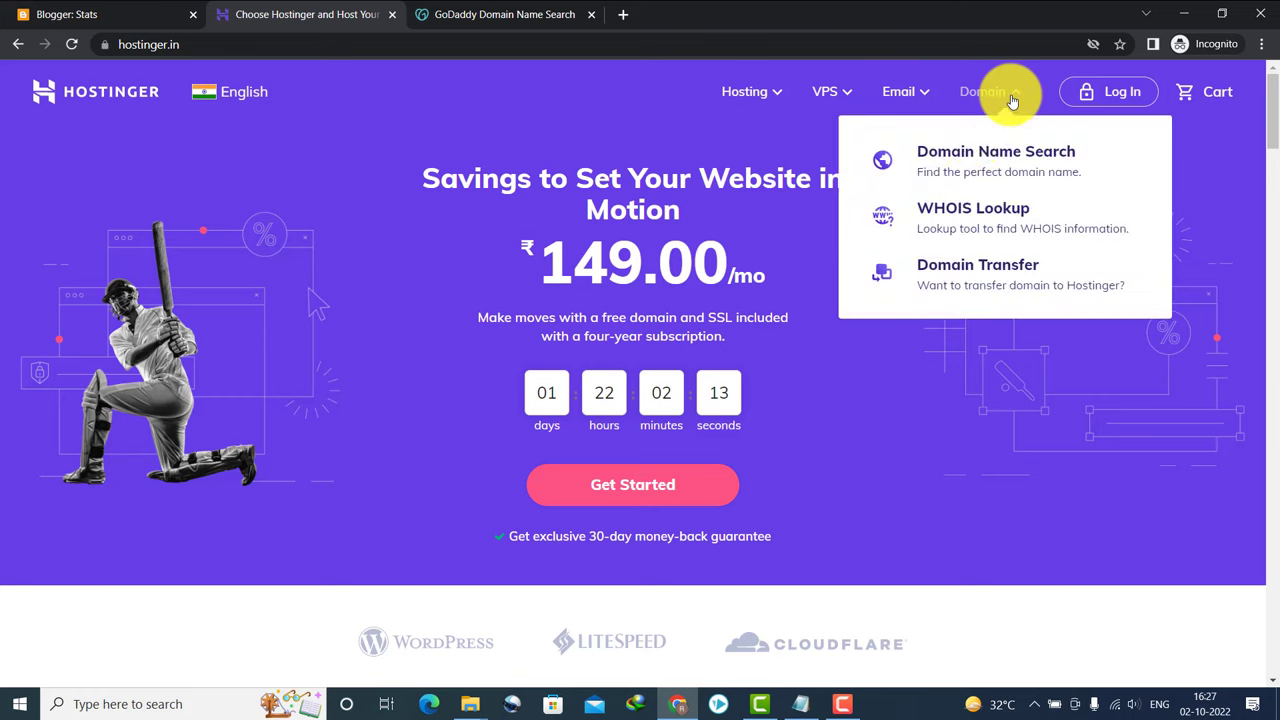
pyautogui.click(968, 153)
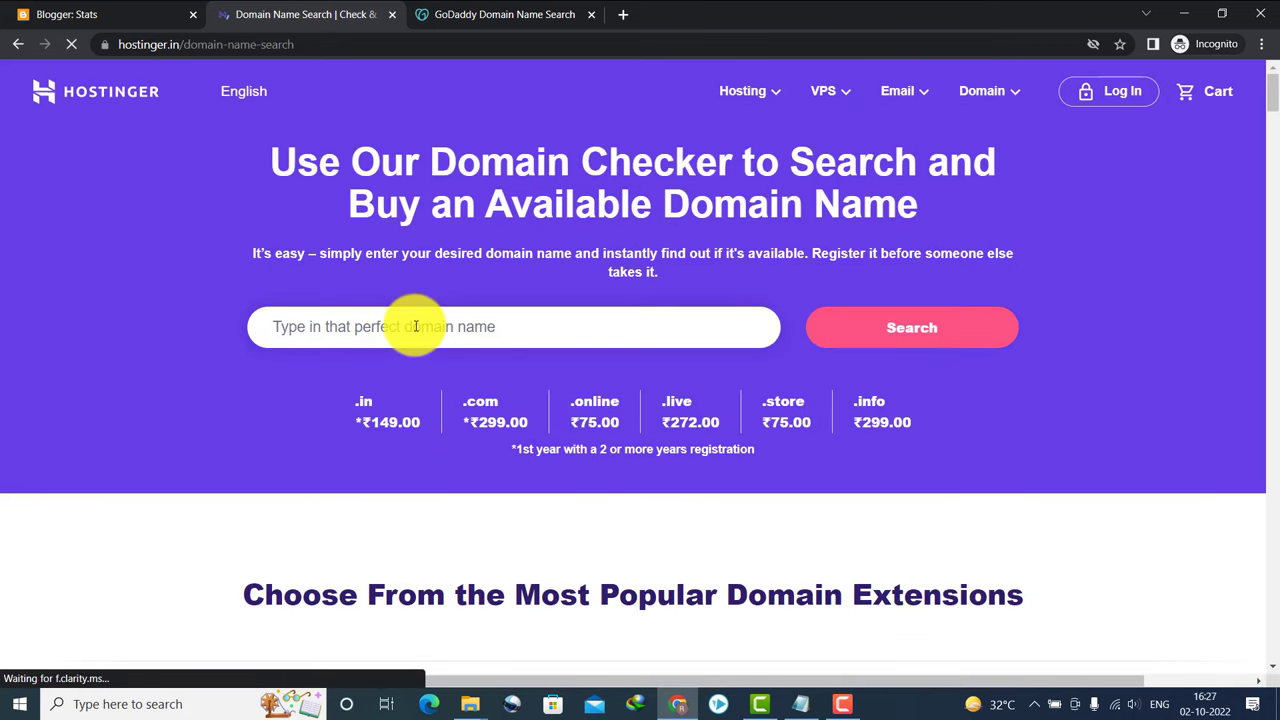
pyautogui.click(415, 326)
pyautogui.write('fitnesskeeda')
pyautogui.click(908, 318)
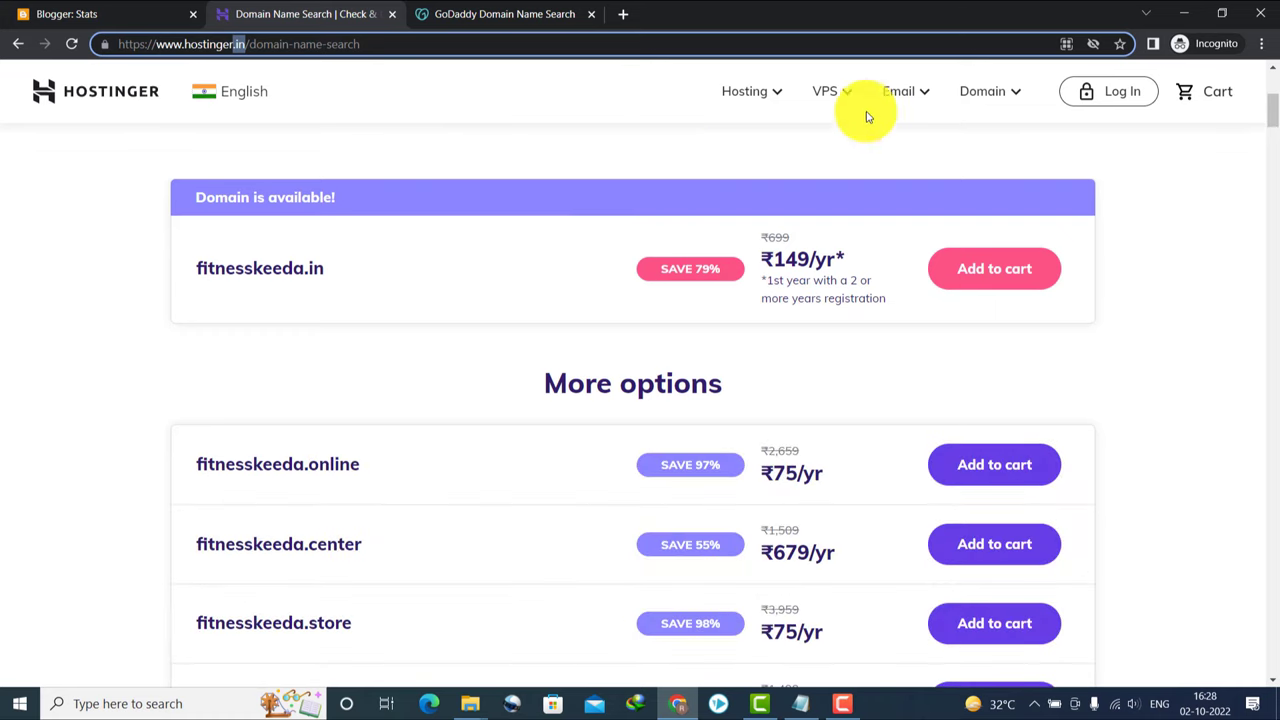
# - Examine the Hostinger prices for the other fitnesskeeda extensions and the alternative domain titles
pyautogui.click(1272, 125)
pyautogui.moveTo(1272, 125); pyautogui.dragTo(1272, 160)
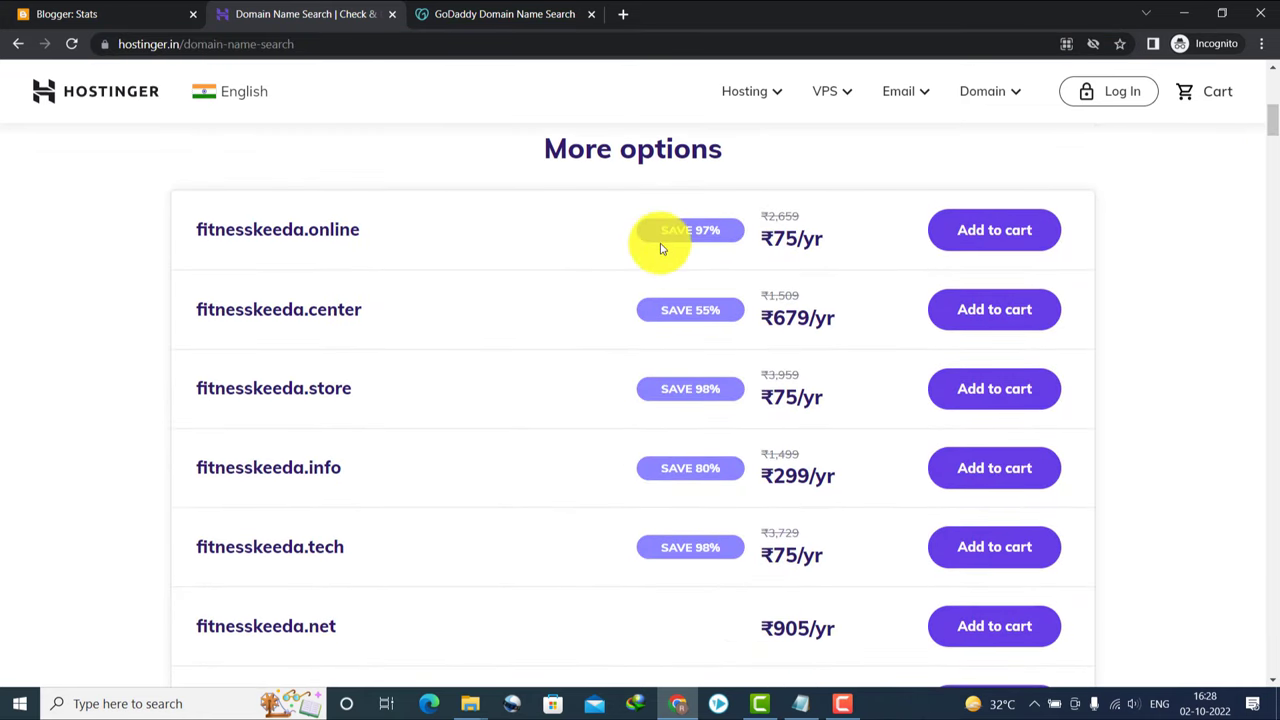
pyautogui.moveTo(775, 233); pyautogui.dragTo(818, 237)
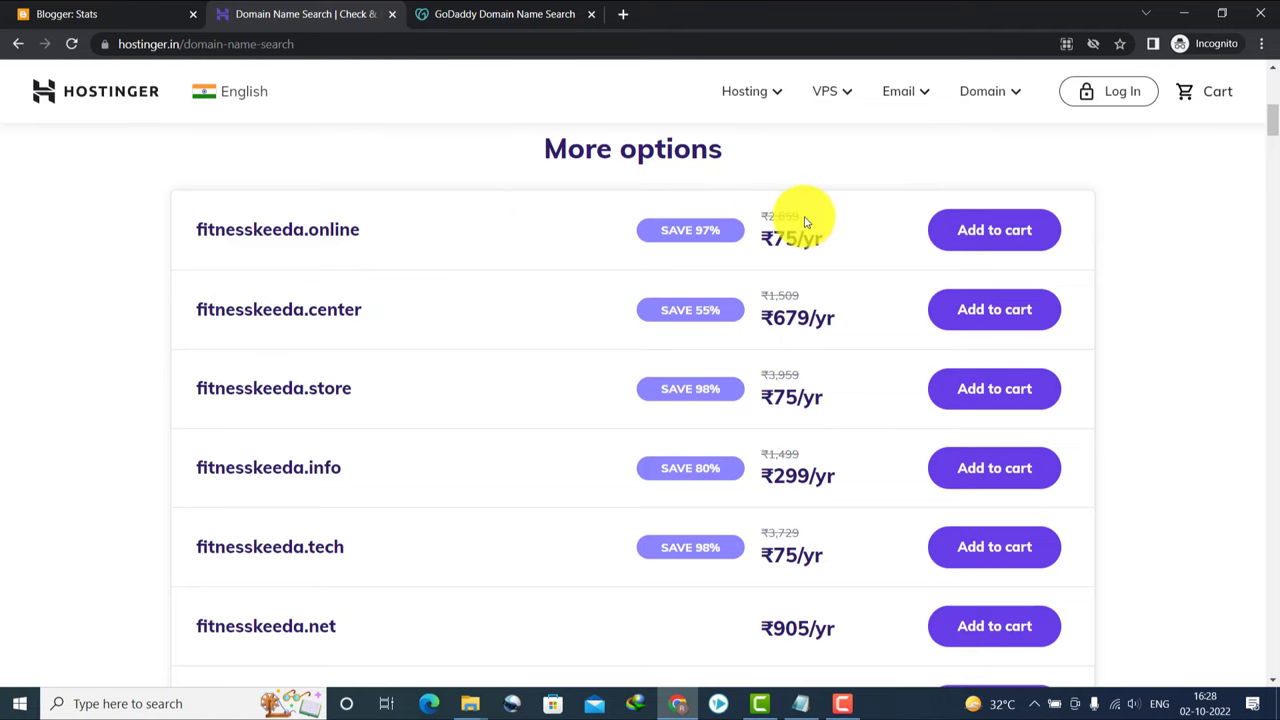
pyautogui.moveTo(808, 221); pyautogui.dragTo(763, 210)
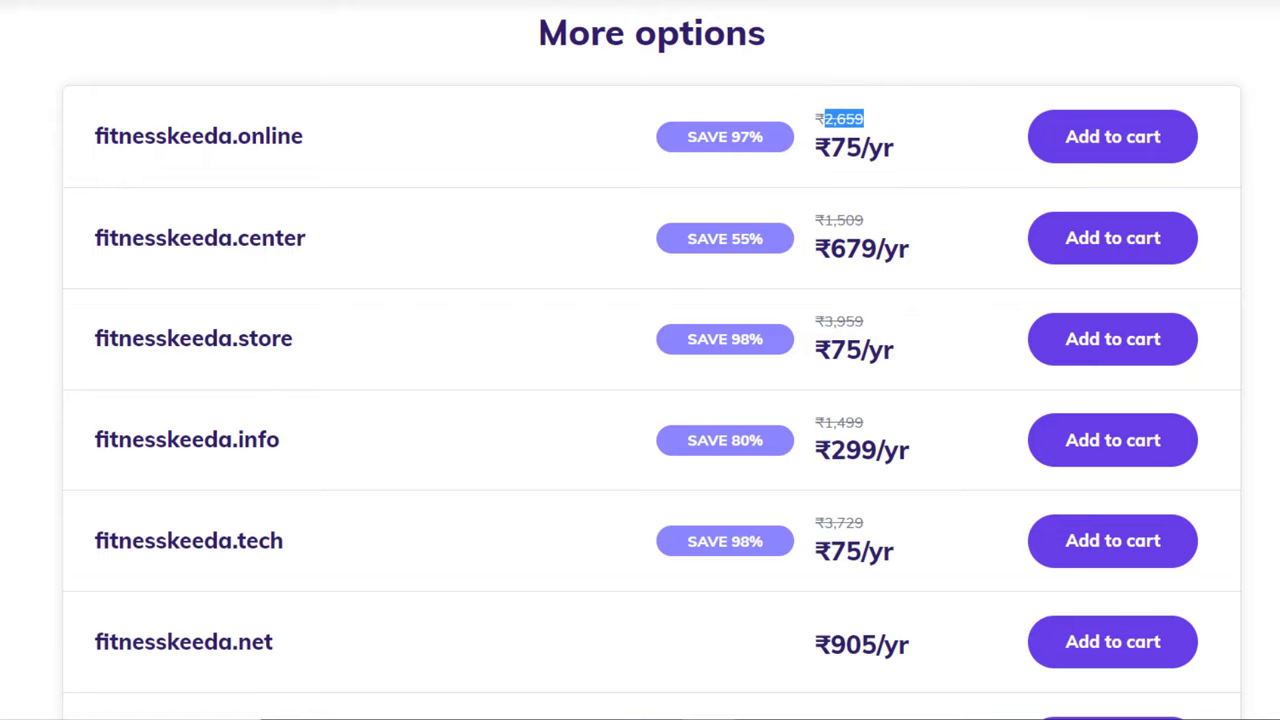
pyautogui.scroll(-6, 652, 400)
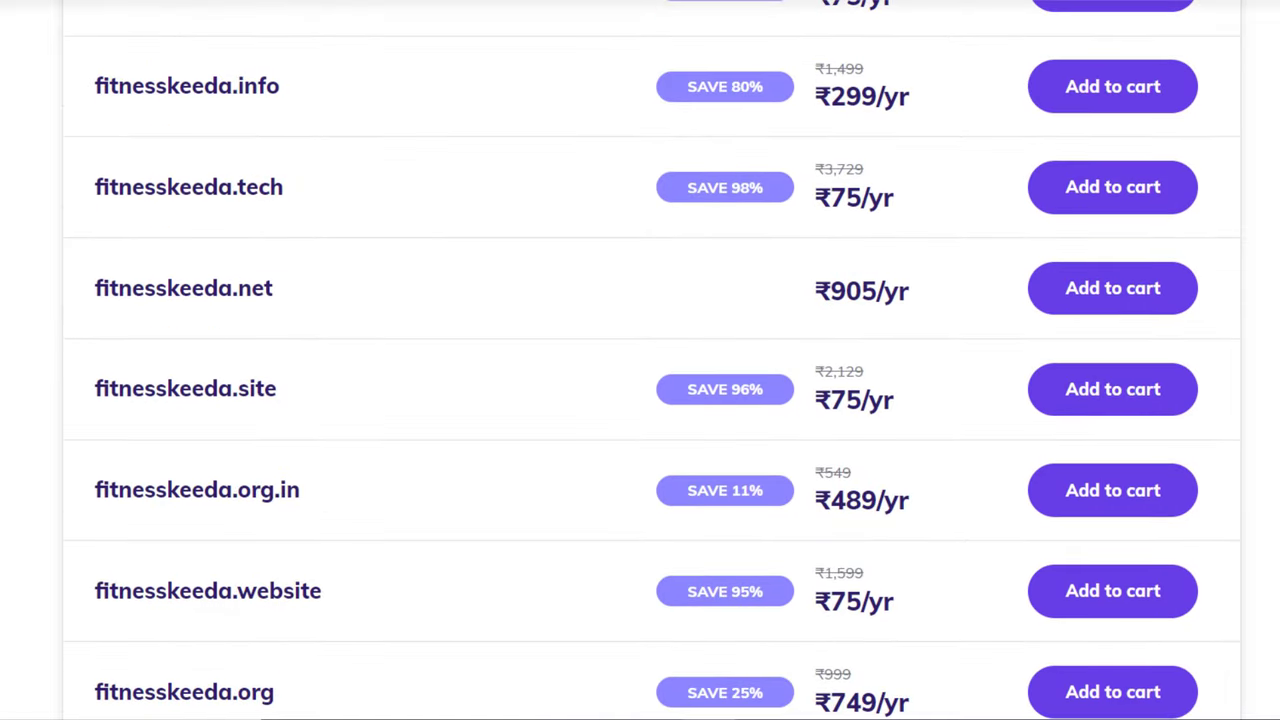
pyautogui.scroll(-5, 652, 400)
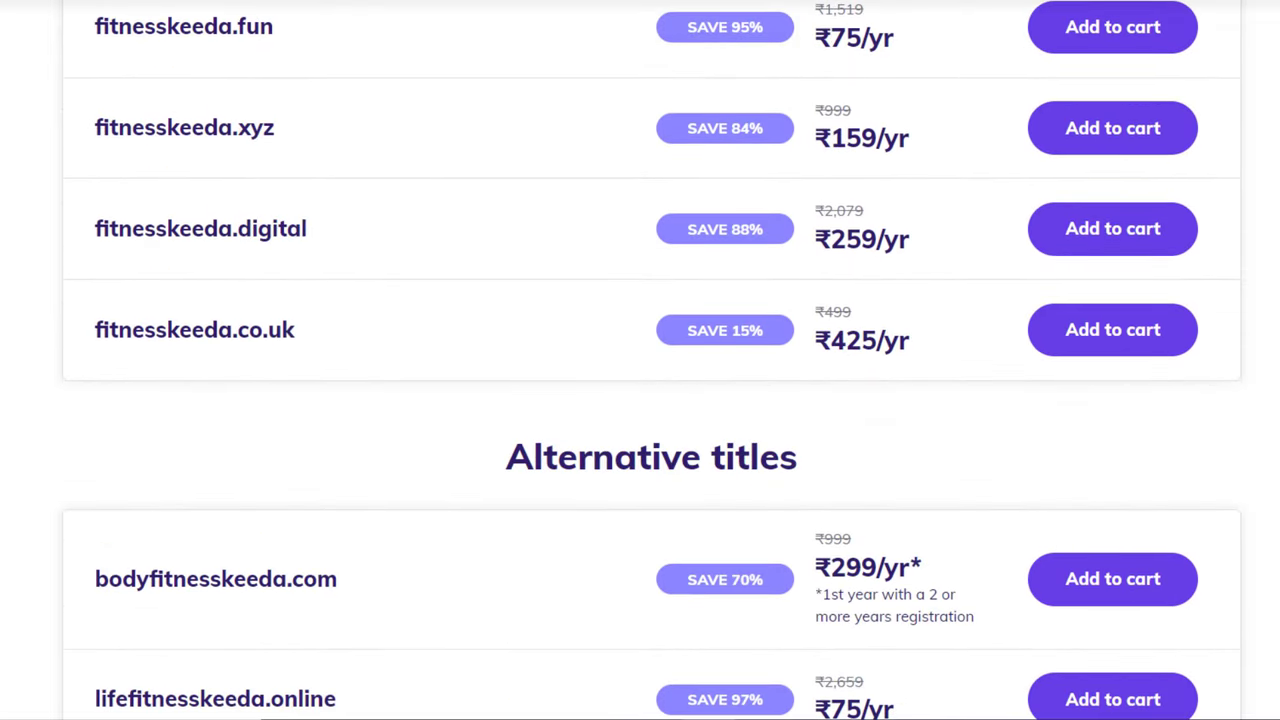
pyautogui.scroll(-6, 652, 400)
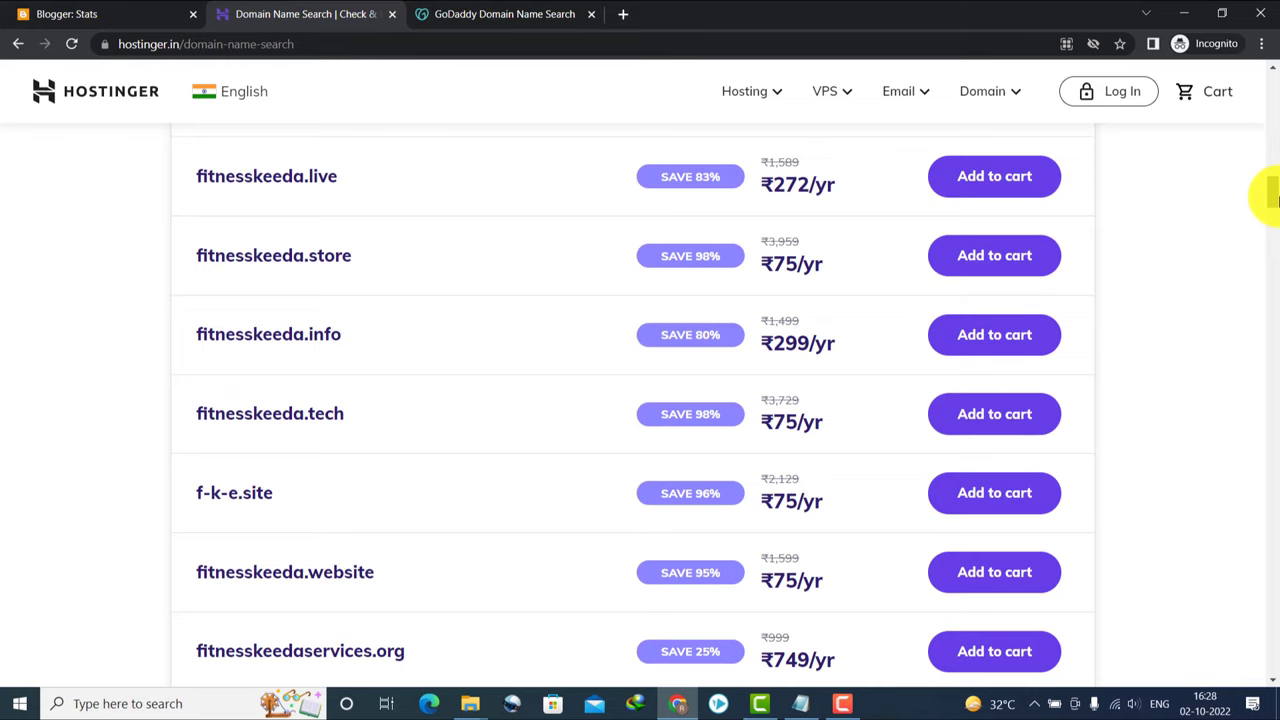
pyautogui.moveTo(1275, 199); pyautogui.dragTo(1275, 217)
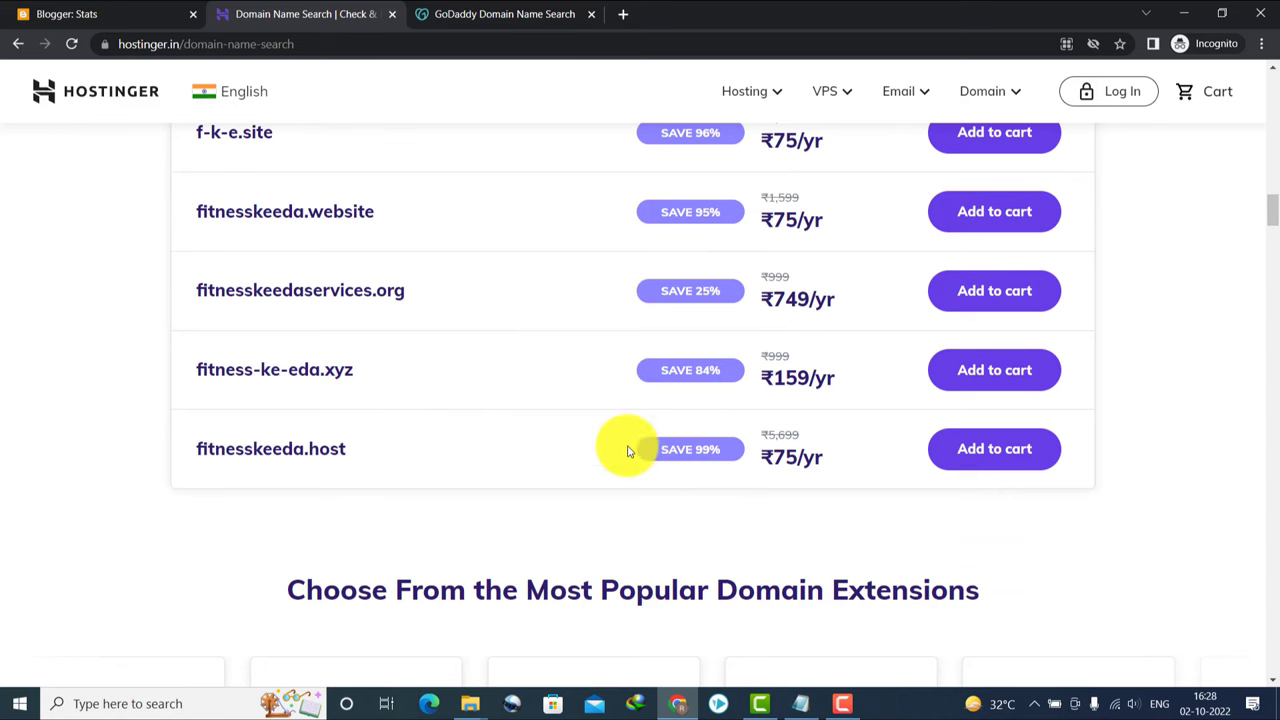
# - Return to the GoDaddy search results, add the fitnesskeeda.in domain to the order and proceed with it
pyautogui.click(490, 14)
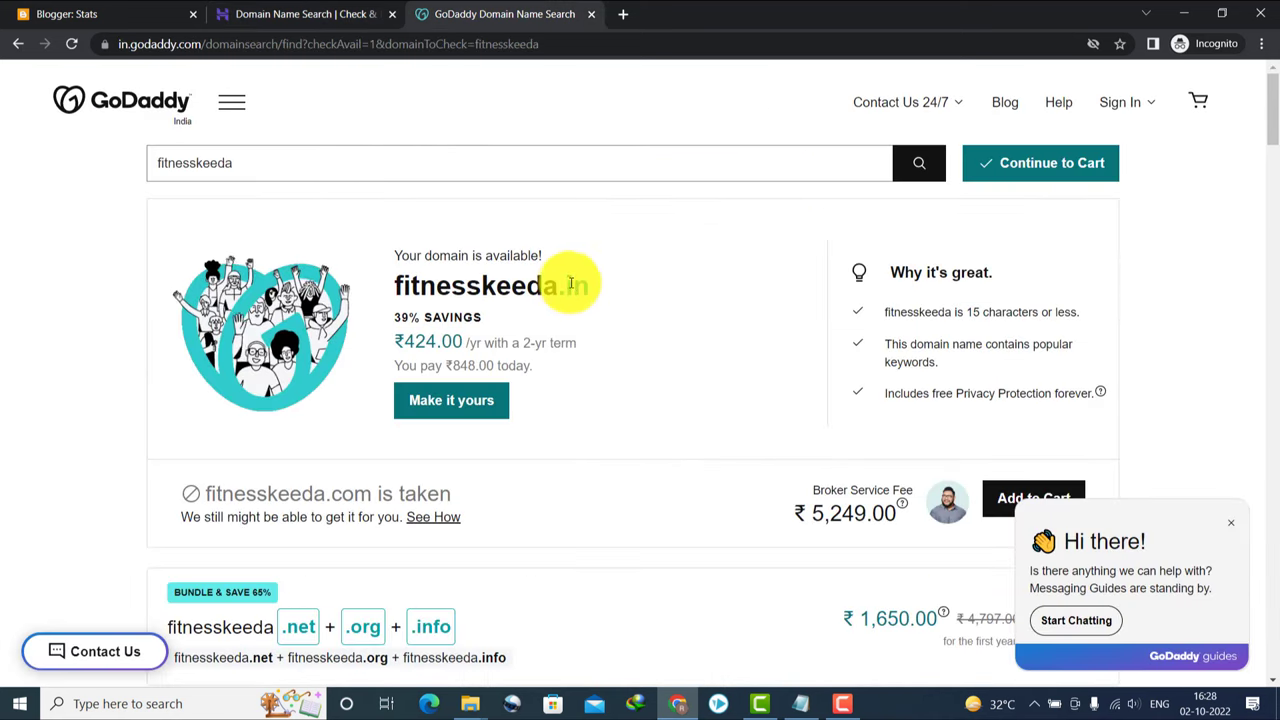
pyautogui.moveTo(566, 286); pyautogui.dragTo(600, 287)
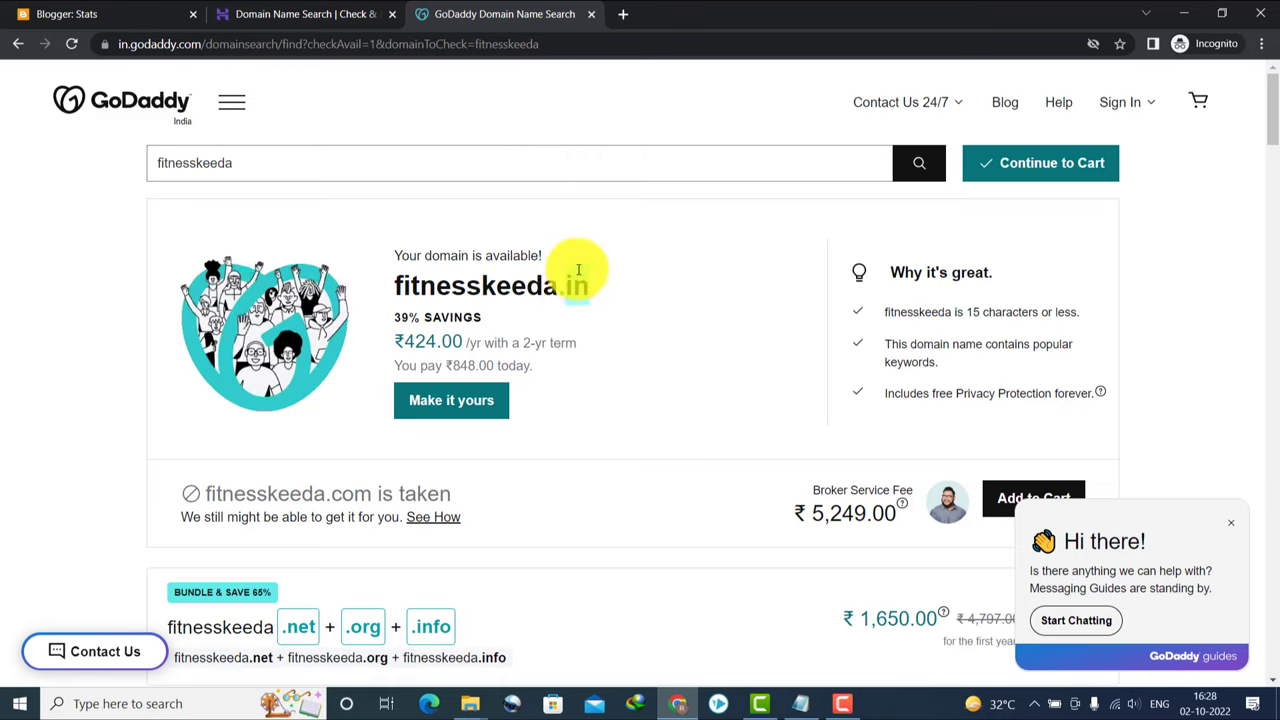
pyautogui.click(601, 208)
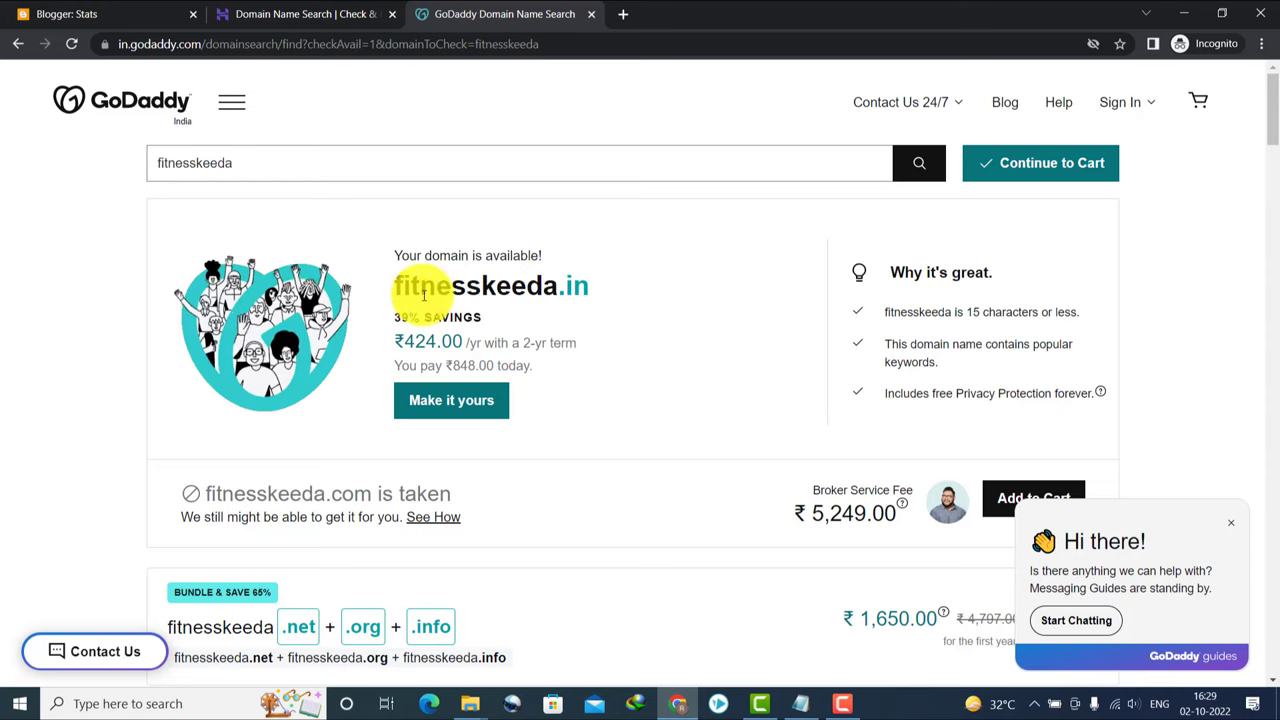
pyautogui.moveTo(411, 287); pyautogui.dragTo(479, 317)
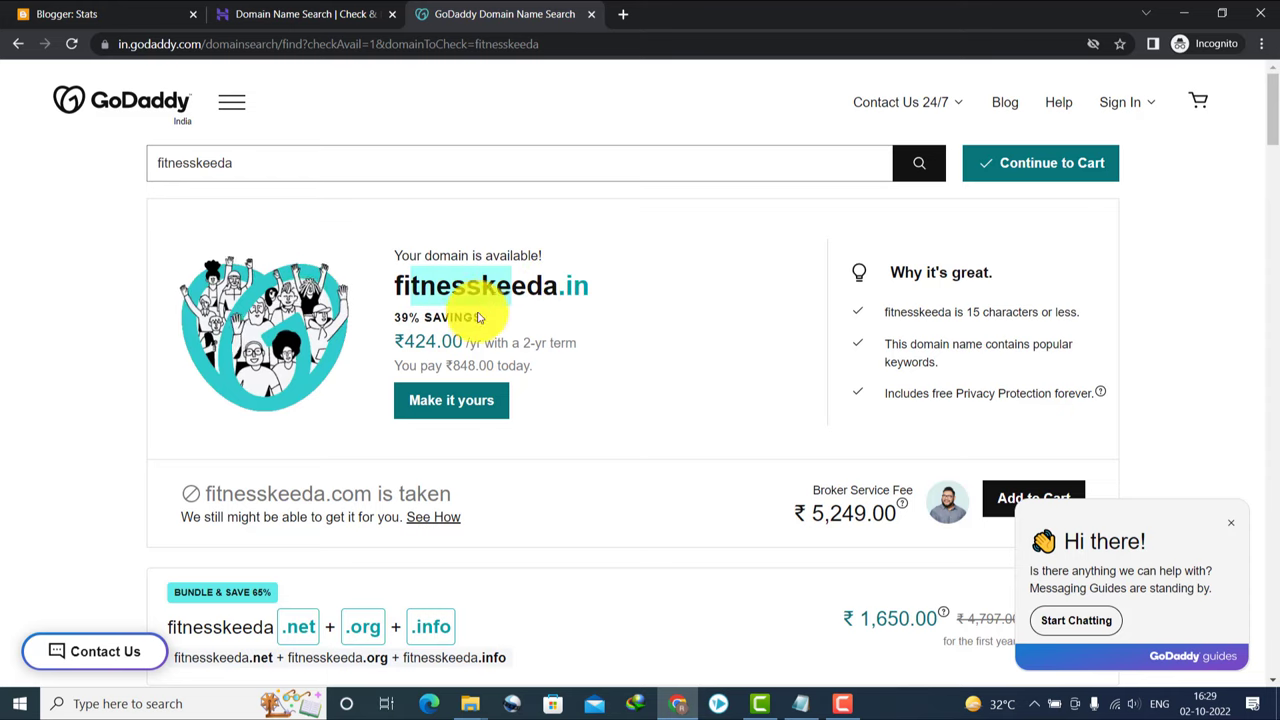
pyautogui.click(451, 399)
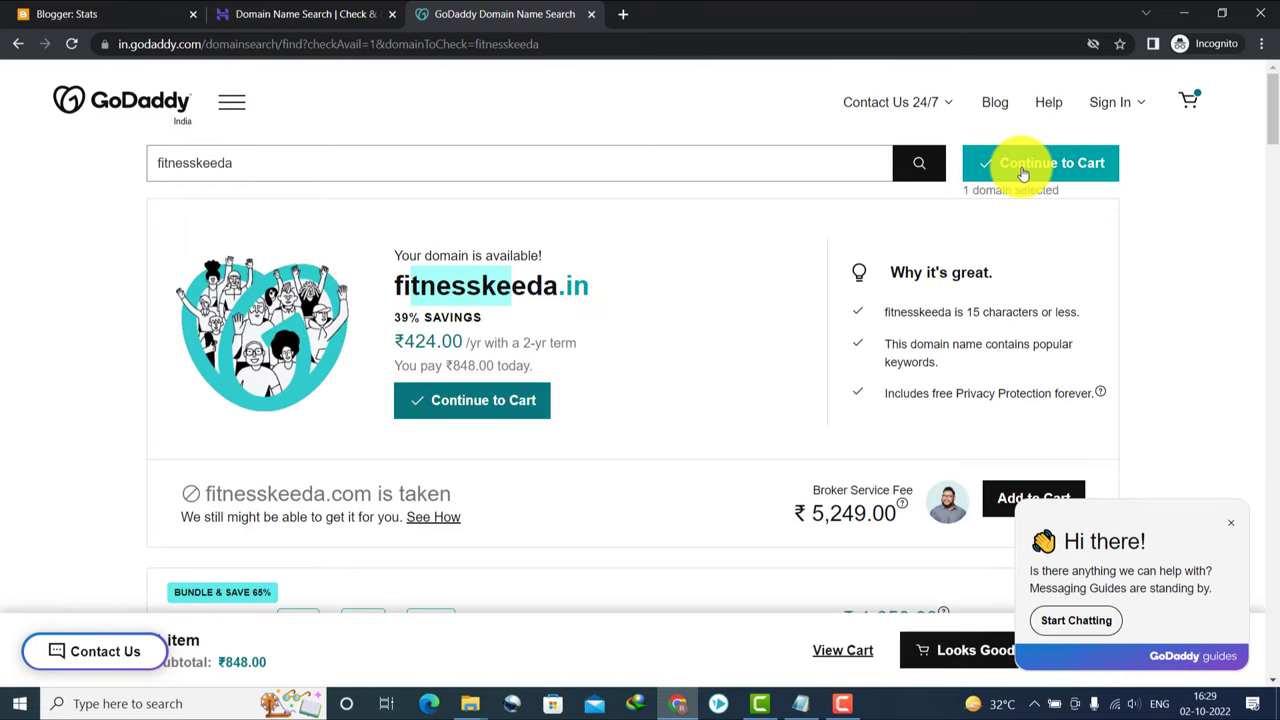
pyautogui.click(1022, 175)
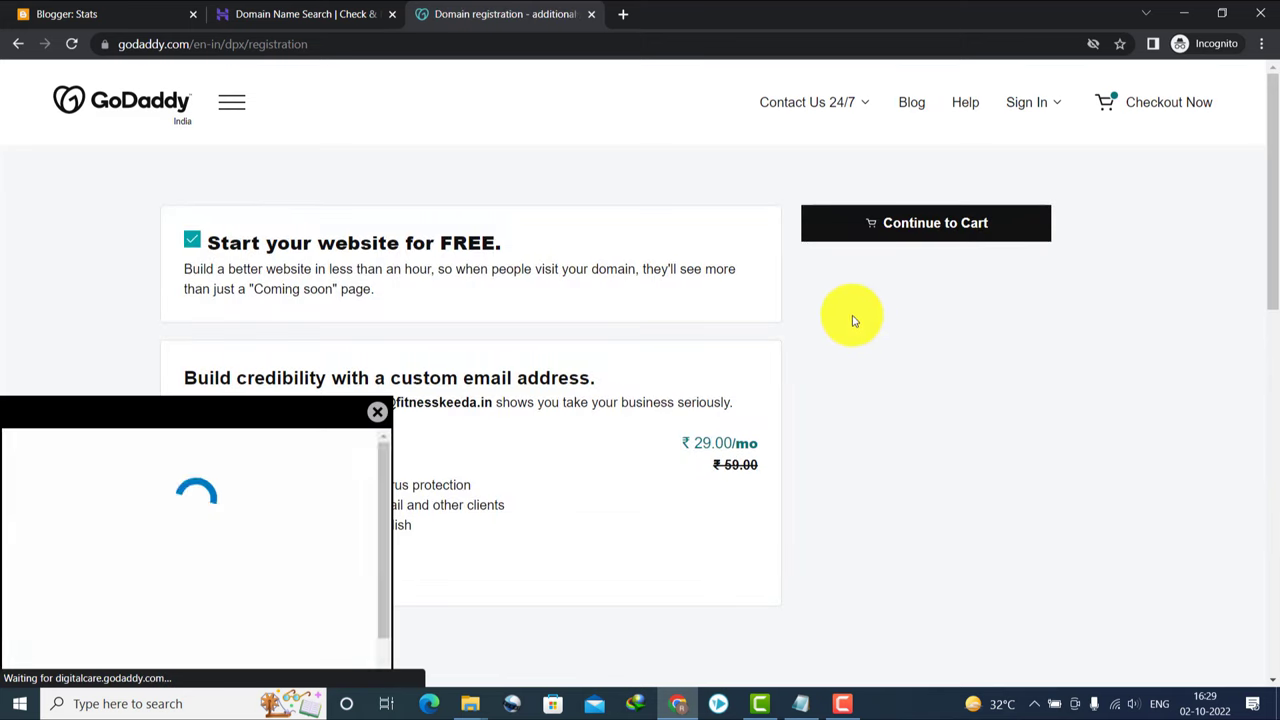
# - Decline the free website and Professional Email add-ons, and continue to the cart
pyautogui.click(377, 412)
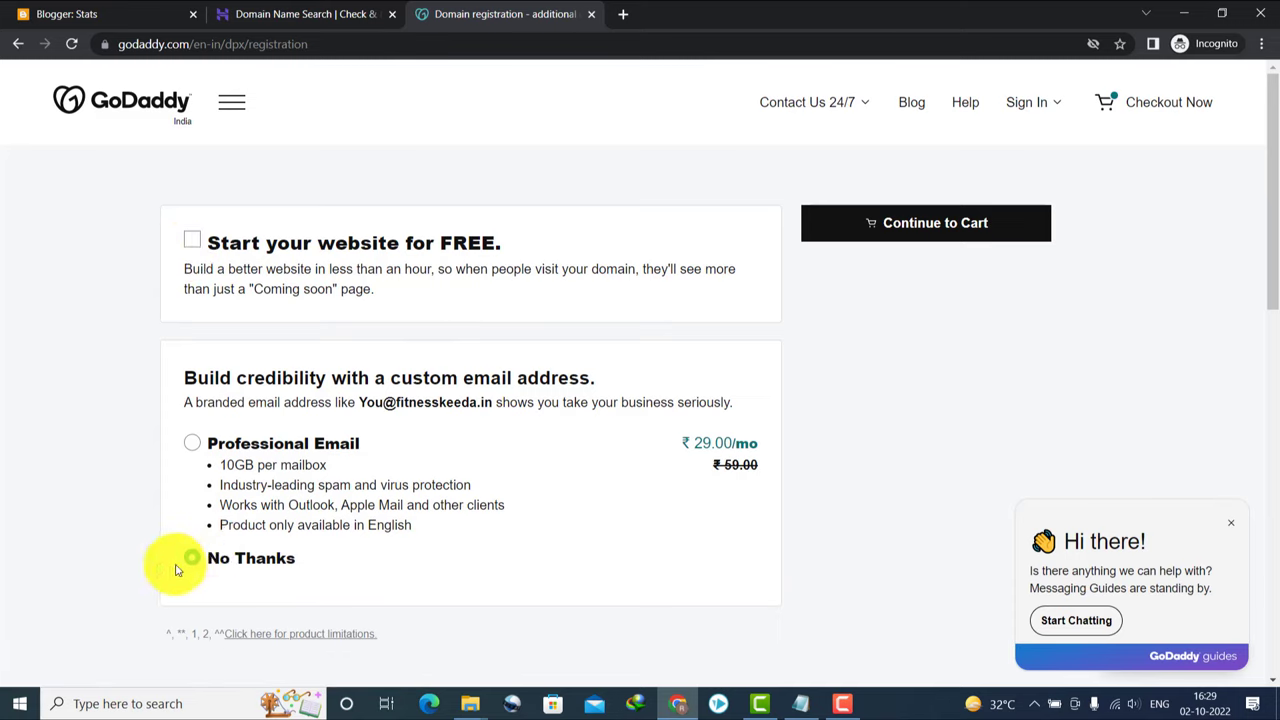
pyautogui.click(216, 557)
pyautogui.click(895, 223)
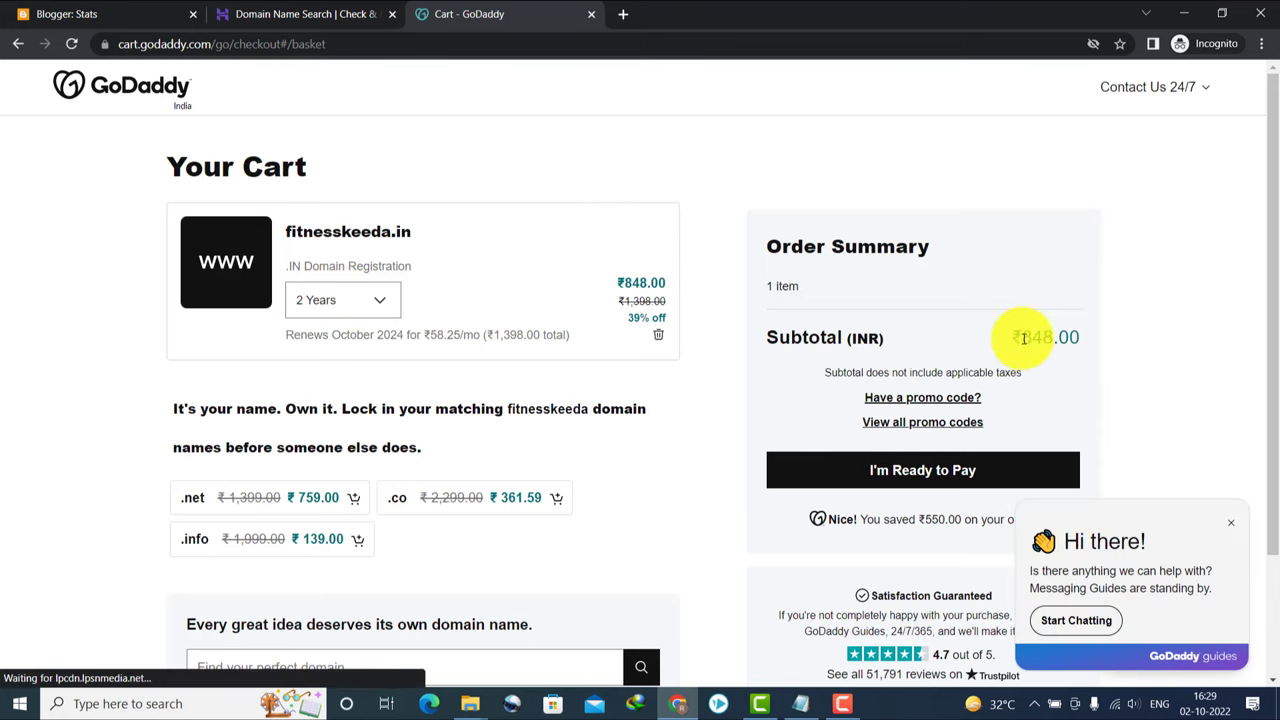
# - Set the registration term of fitnesskeeda.in to 1 Year in the cart
pyautogui.moveTo(1020, 338); pyautogui.dragTo(1098, 338)
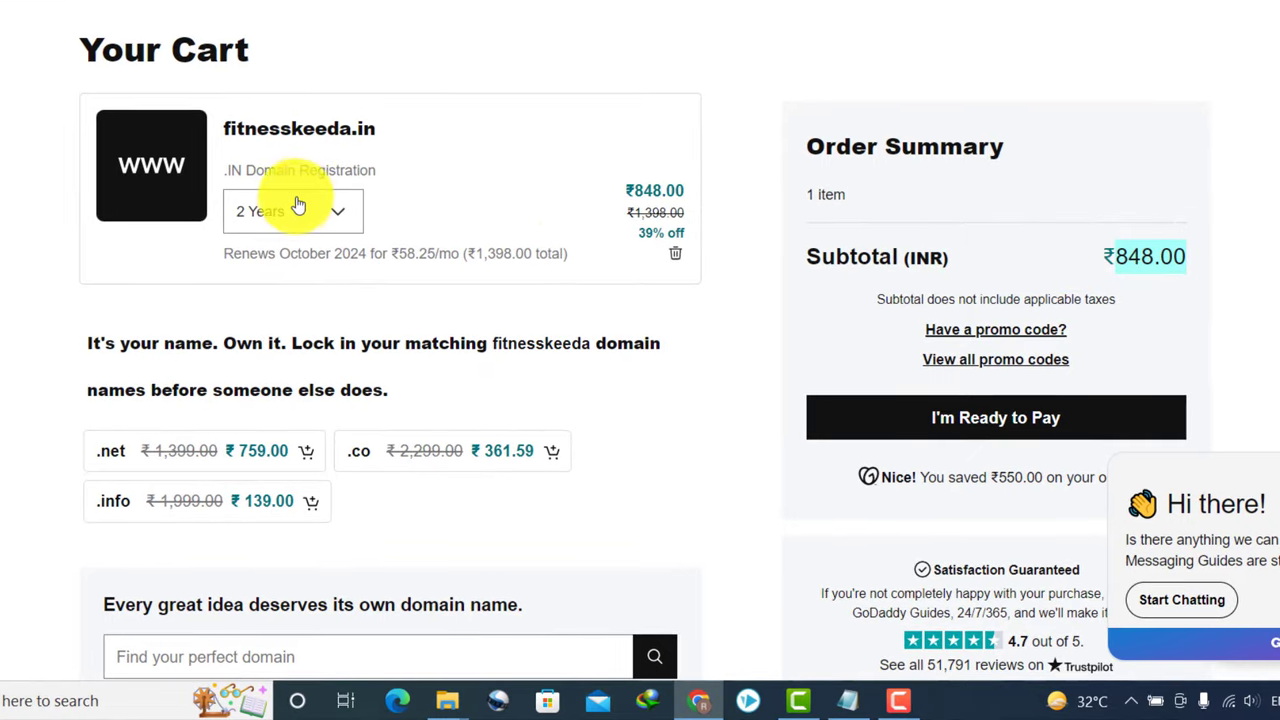
pyautogui.click(303, 222)
pyautogui.click(267, 263)
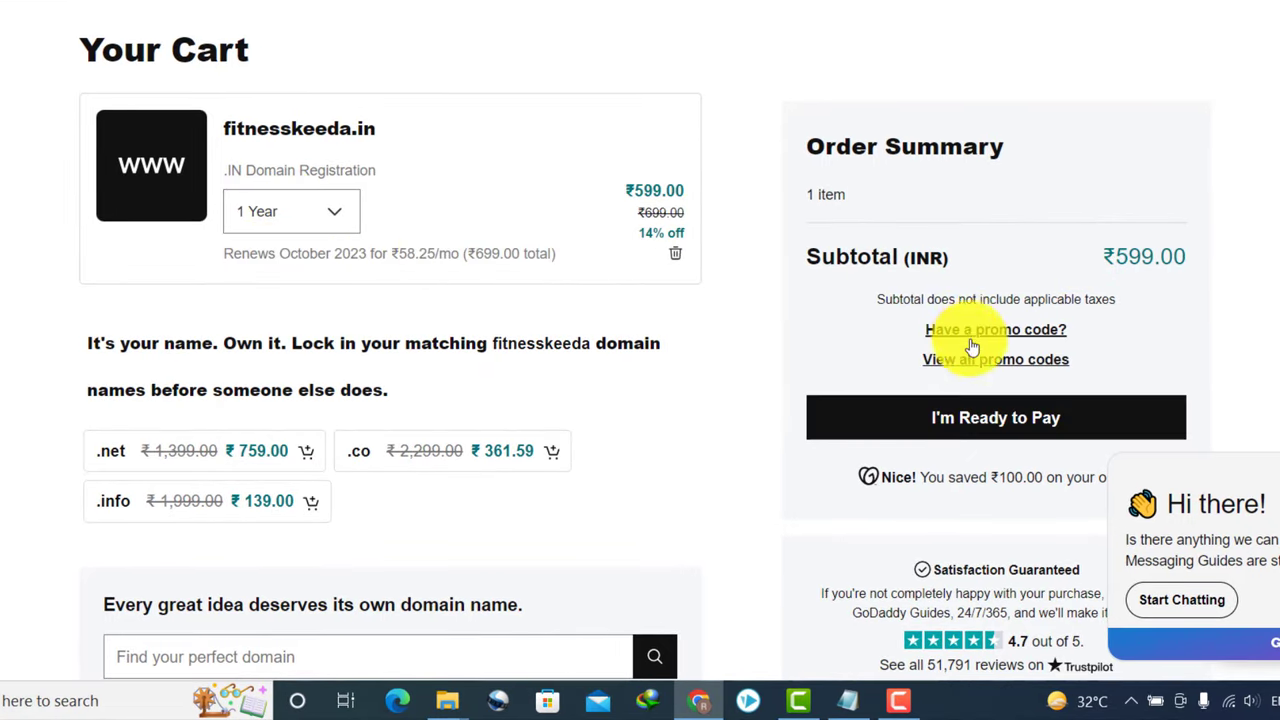
# - Copy the .in coupon CJCGRABIN from godaddy coupons.txt in Notepad and apply it as the cart's promo code
pyautogui.click(975, 335)
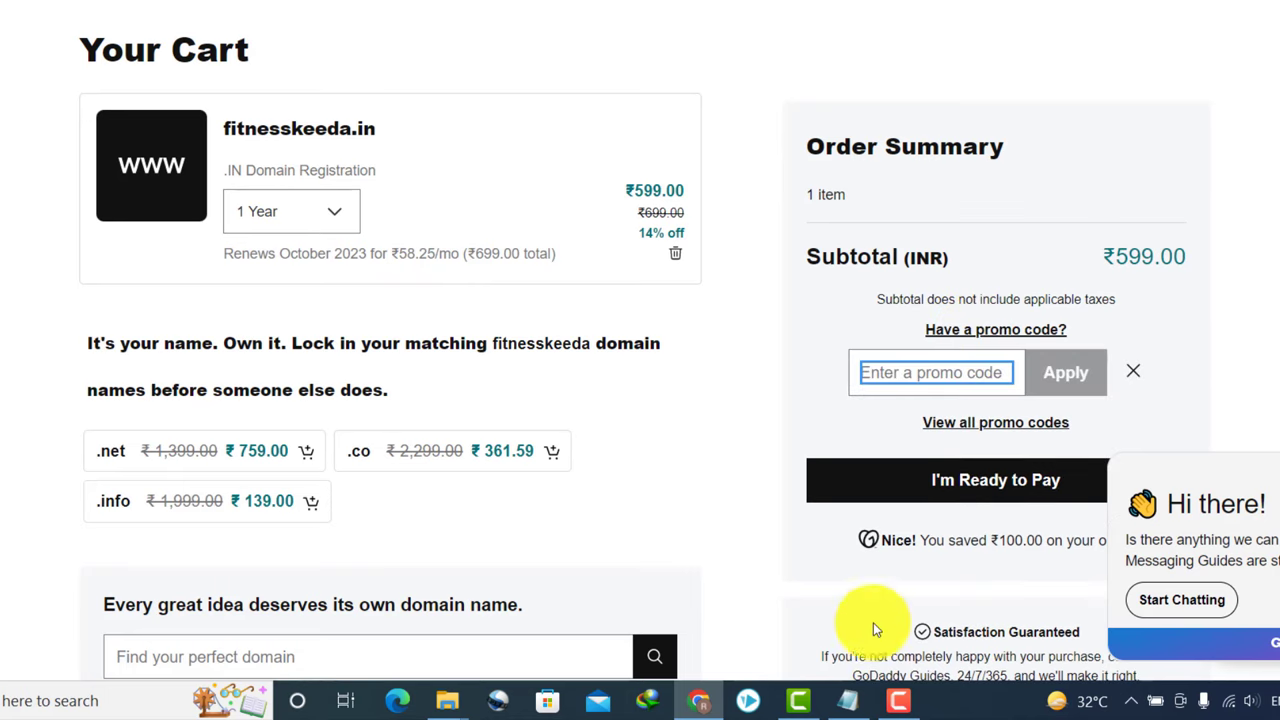
pyautogui.click(858, 700)
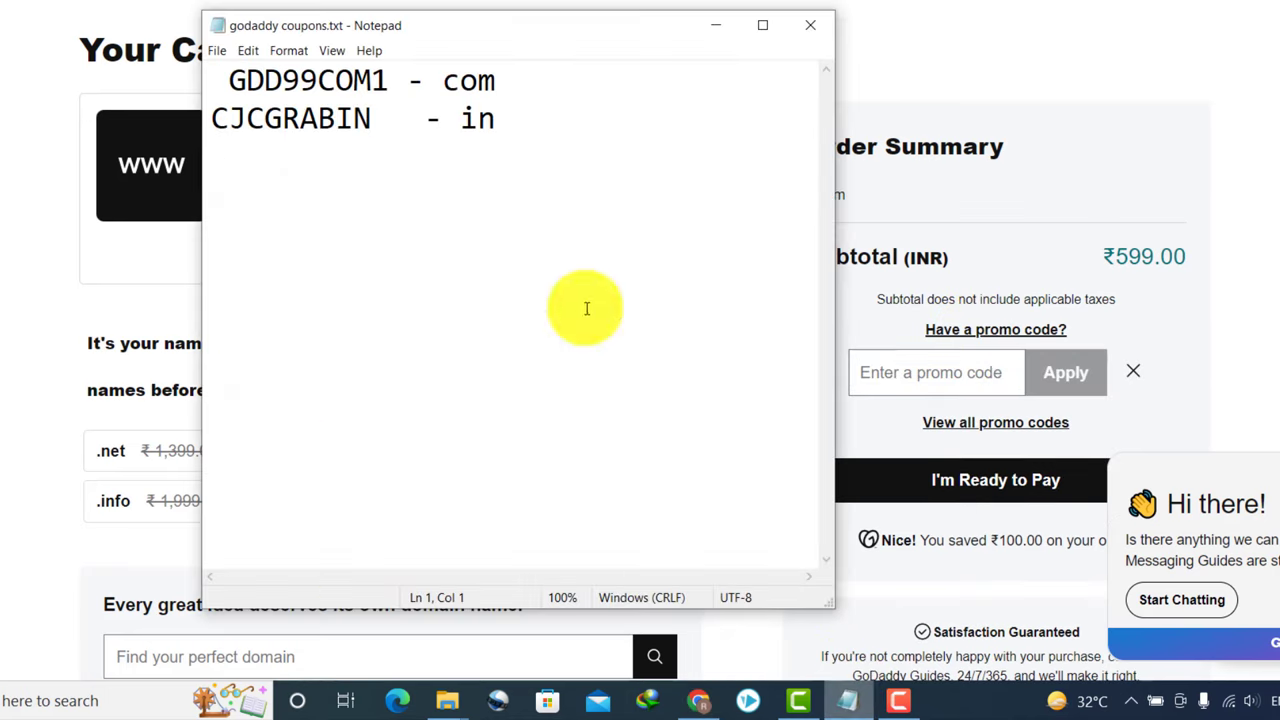
pyautogui.doubleClick(261, 120)
pyautogui.click(259, 118)
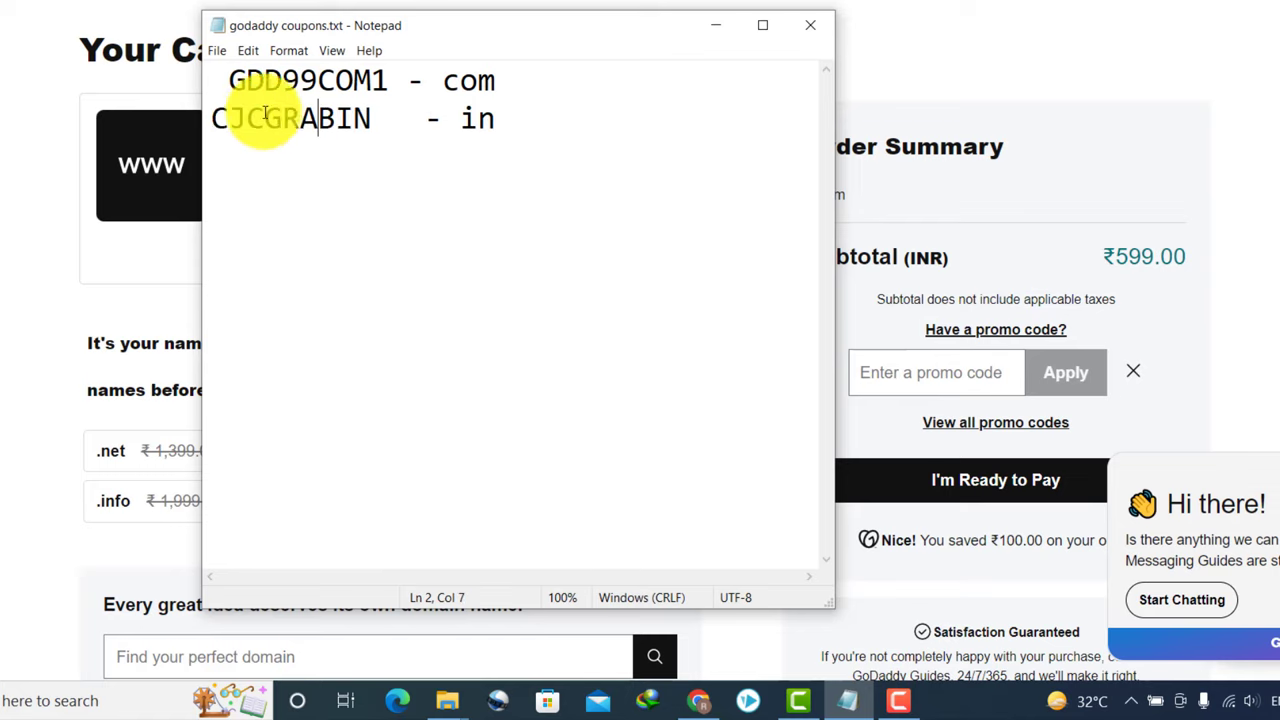
pyautogui.moveTo(212, 120); pyautogui.dragTo(358, 116)
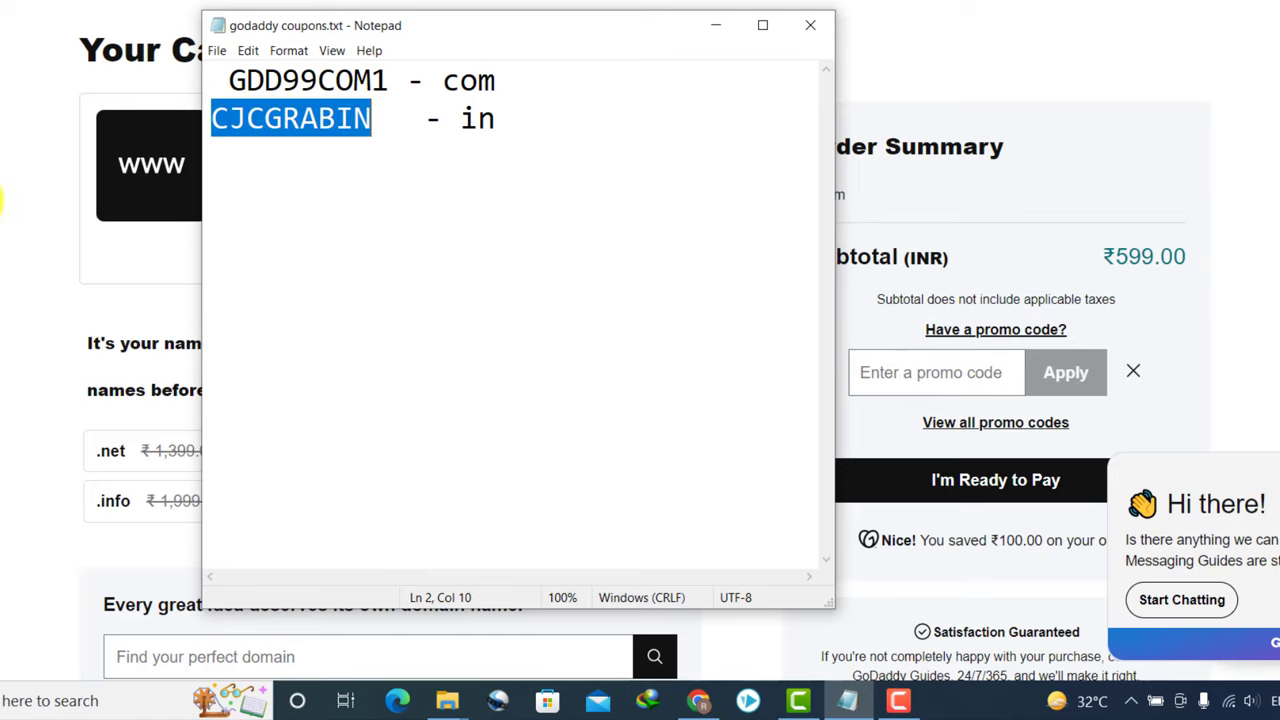
pyautogui.click(171, 166)
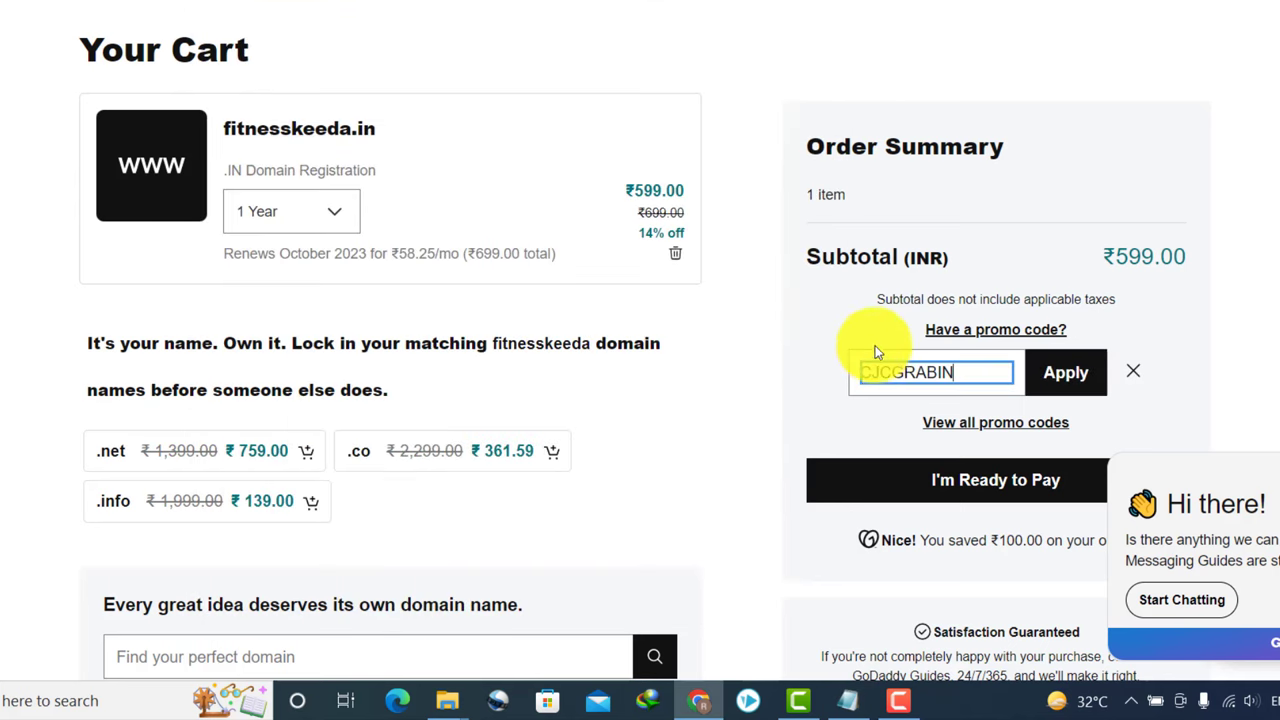
pyautogui.click(1058, 370)
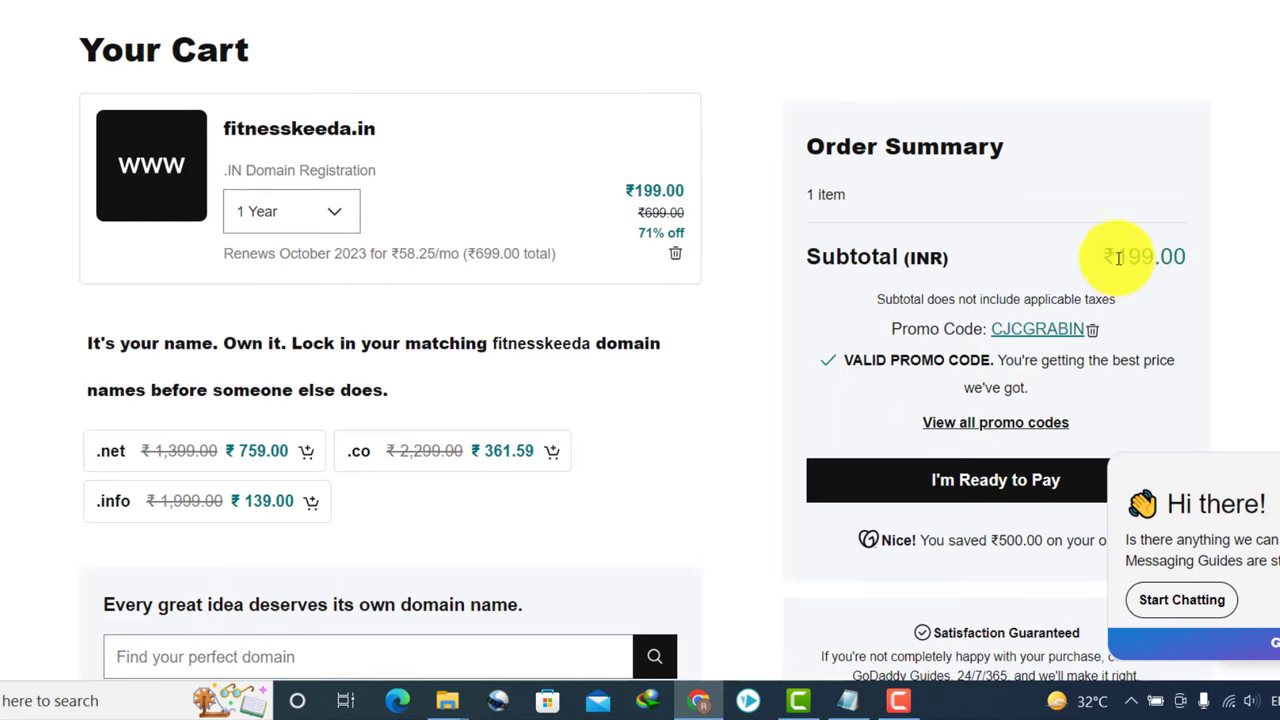
pyautogui.moveTo(1119, 257); pyautogui.dragTo(1190, 258)
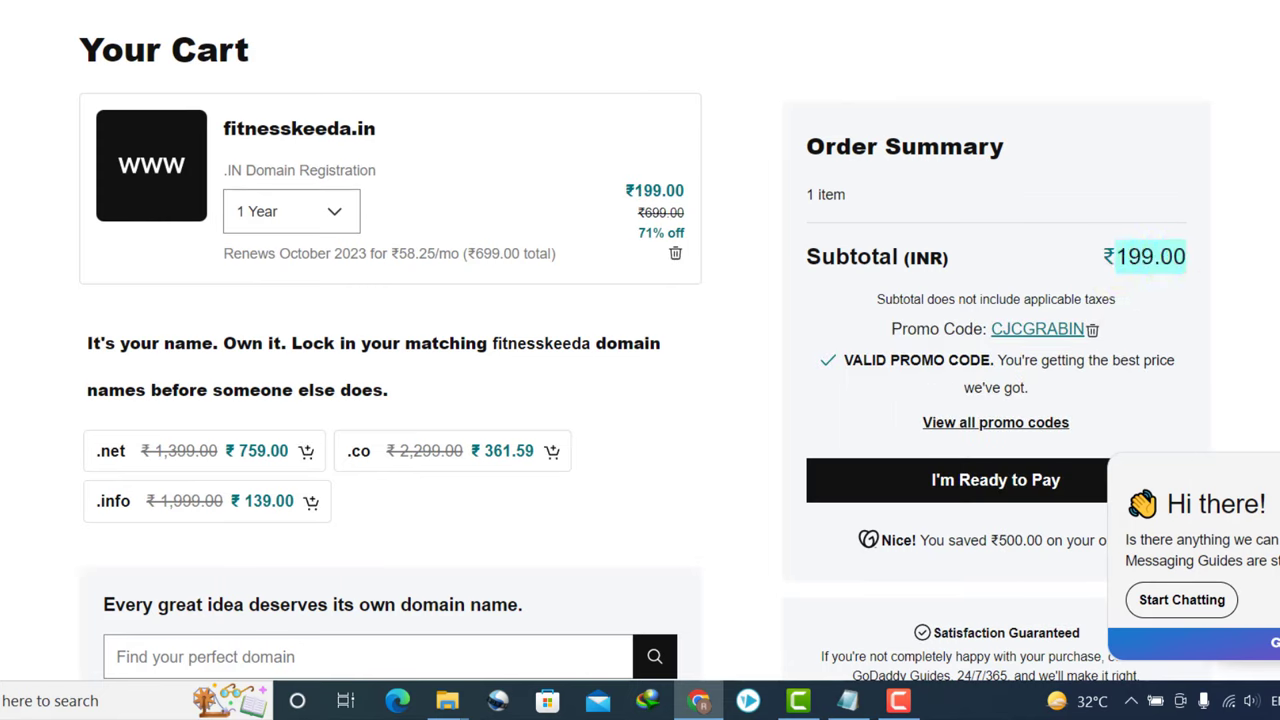
# - Proceed from the cart to checkout and choose to continue as a new user with Google
pyautogui.click(1098, 446)
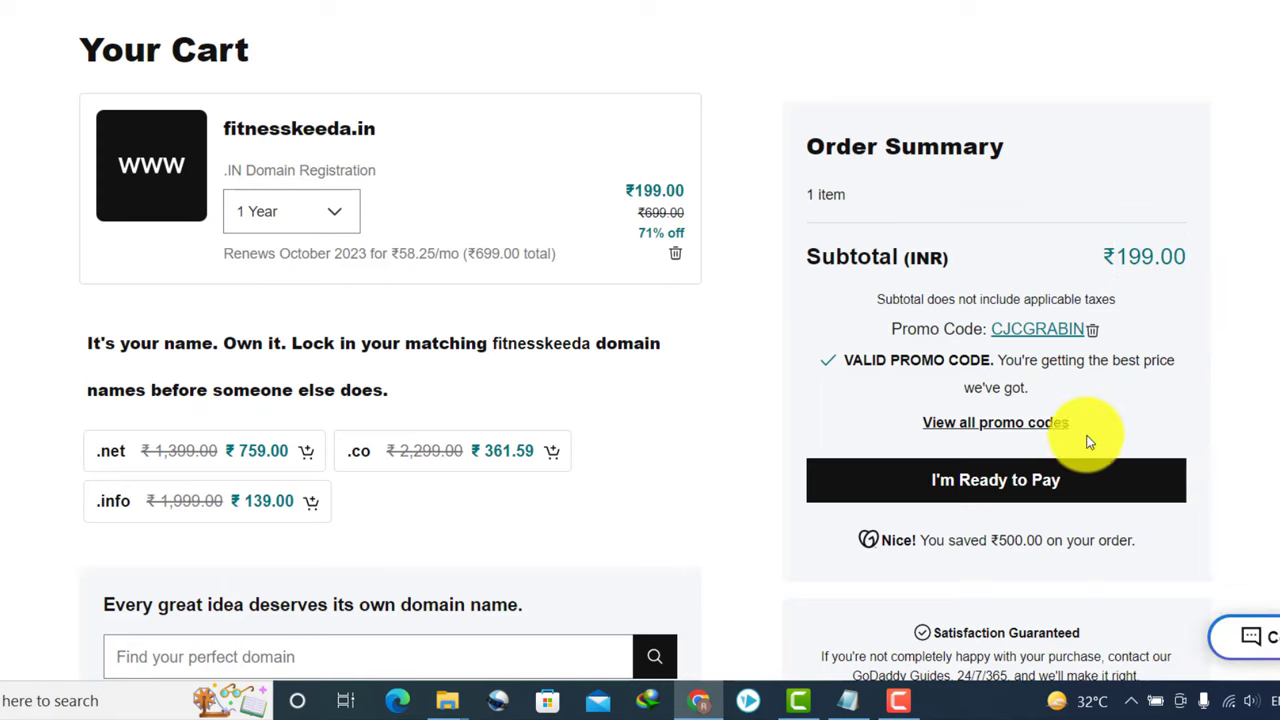
pyautogui.scroll(-2, 1000, 400)
pyautogui.click(936, 325)
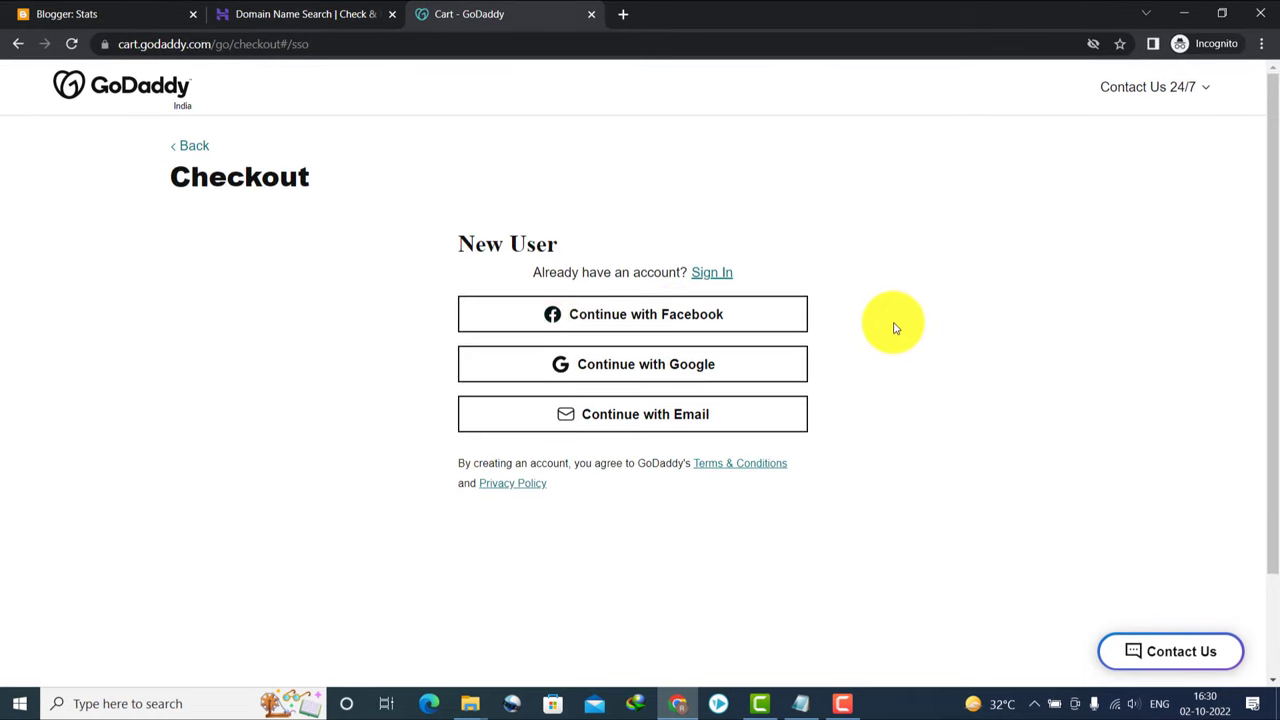
pyautogui.click(604, 366)
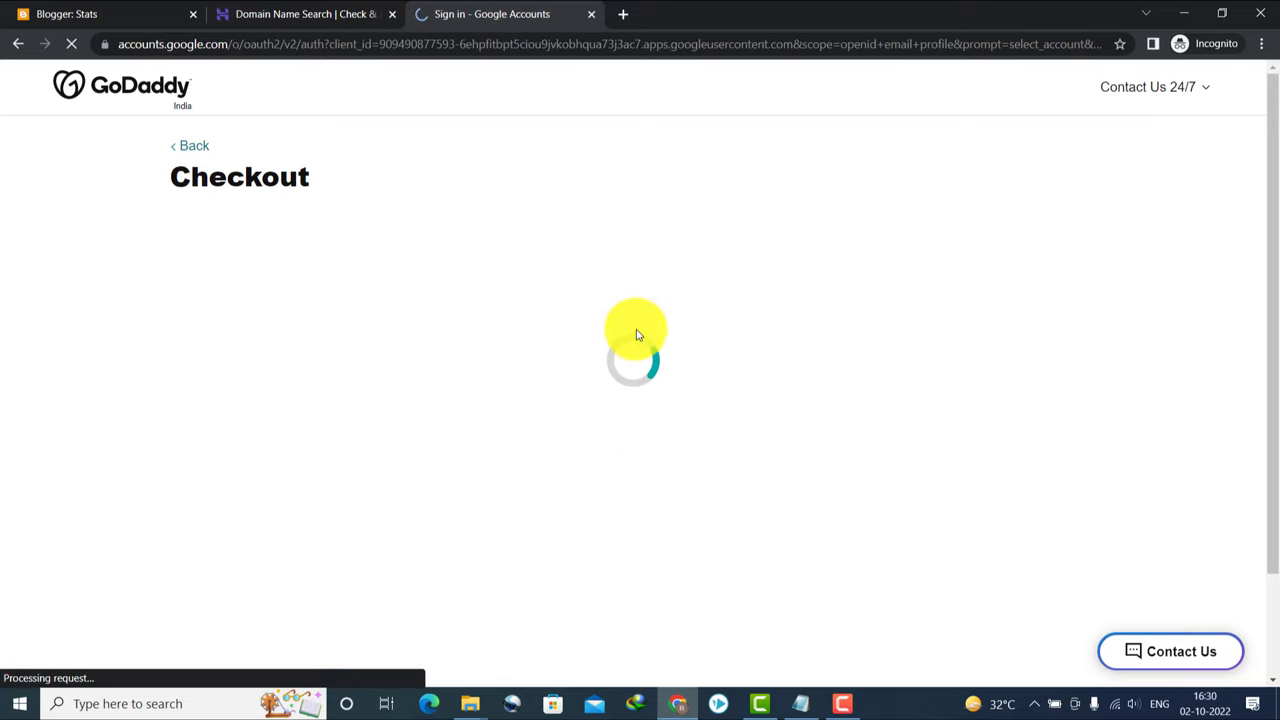
# - Choose the Google account, set the billing country to India, autofill the name, phone number and address fields, and save the billing information
pyautogui.click(636, 335)
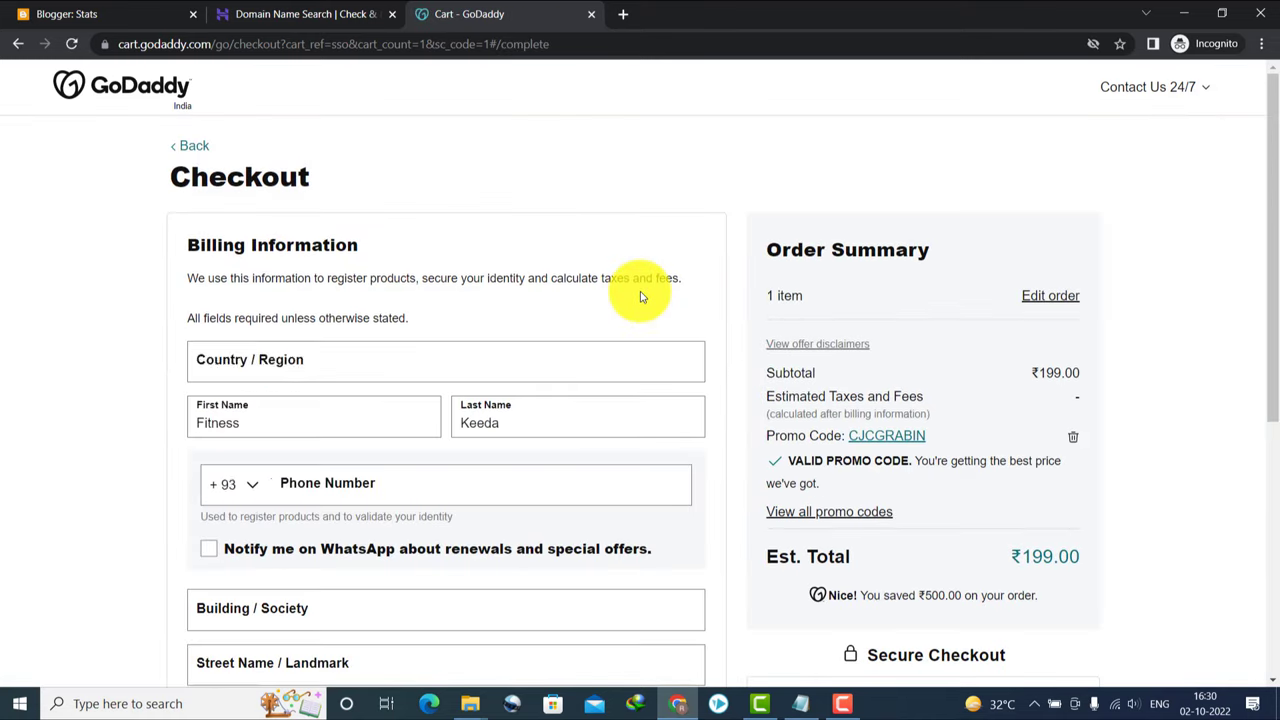
pyautogui.moveTo(1265, 285); pyautogui.dragTo(1262, 374)
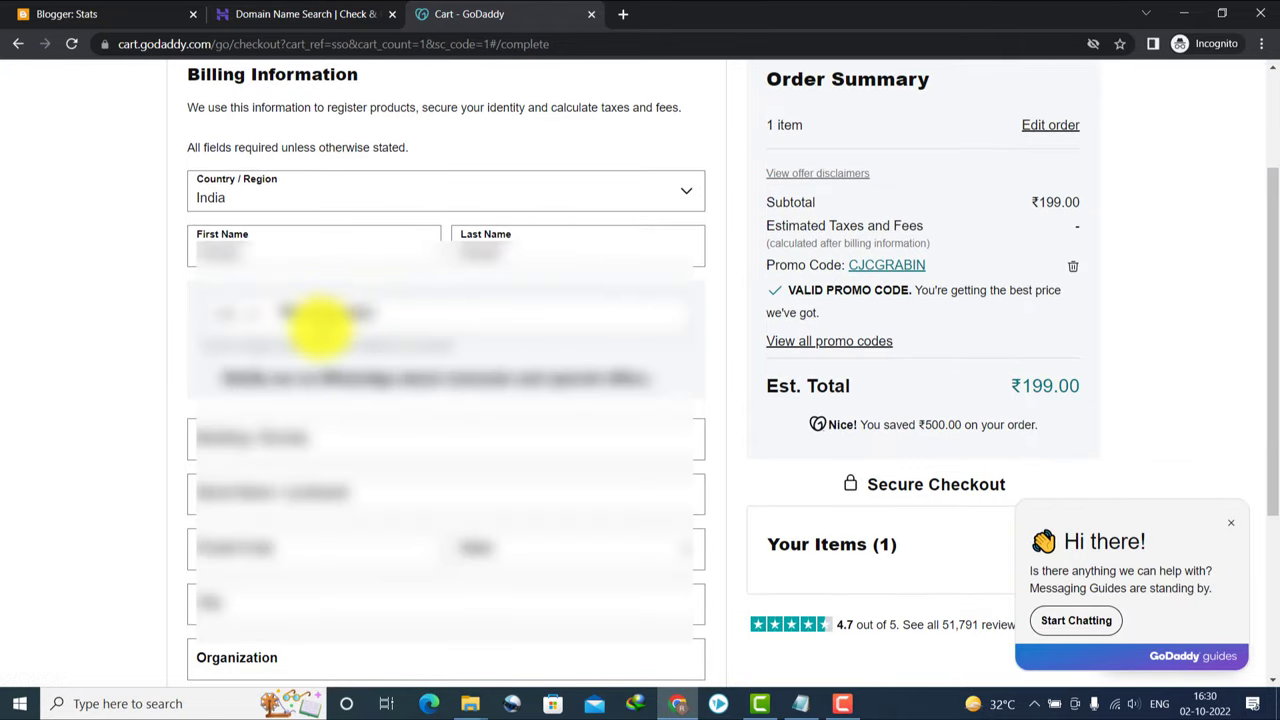
pyautogui.click(330, 318)
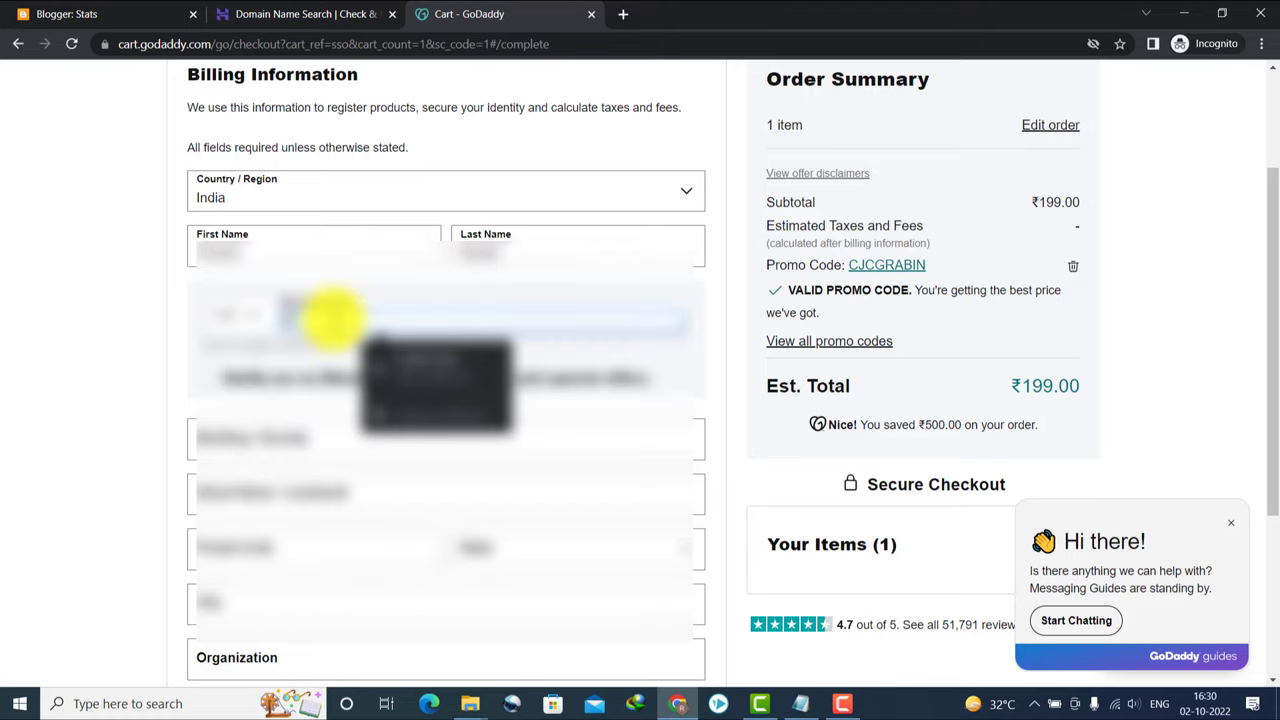
pyautogui.click(420, 370)
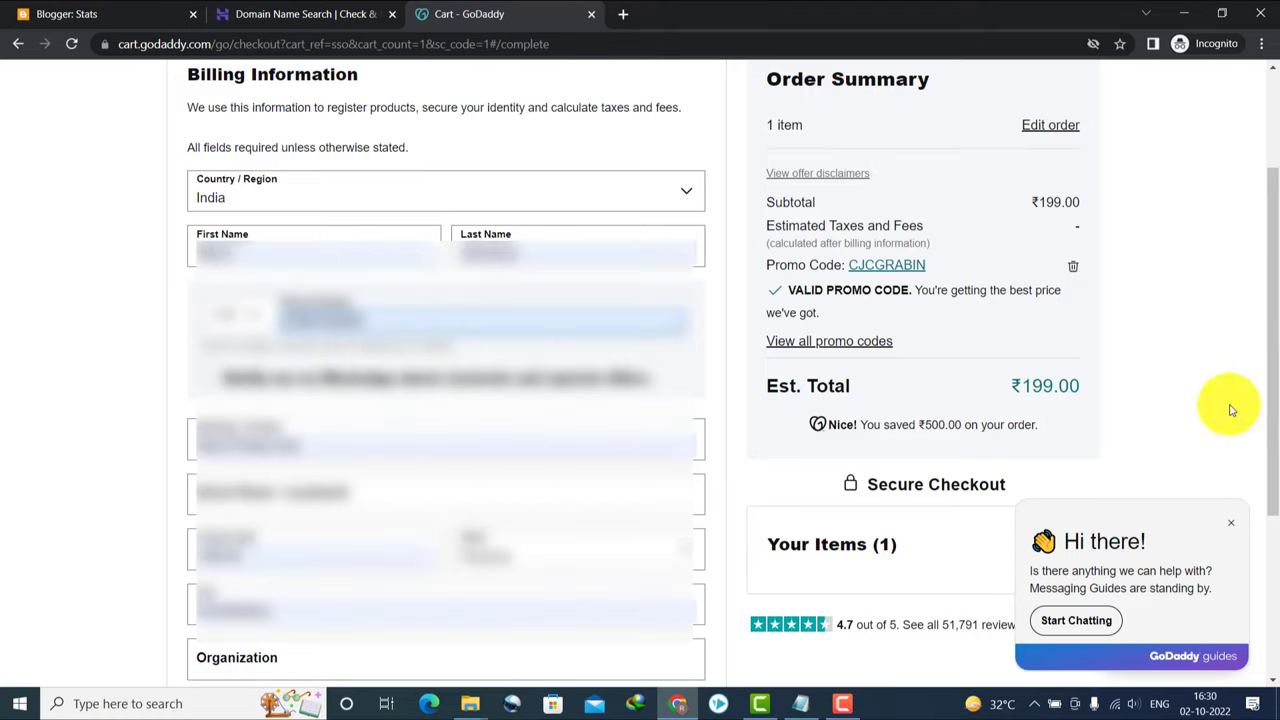
pyautogui.scroll(-2, 1250, 440)
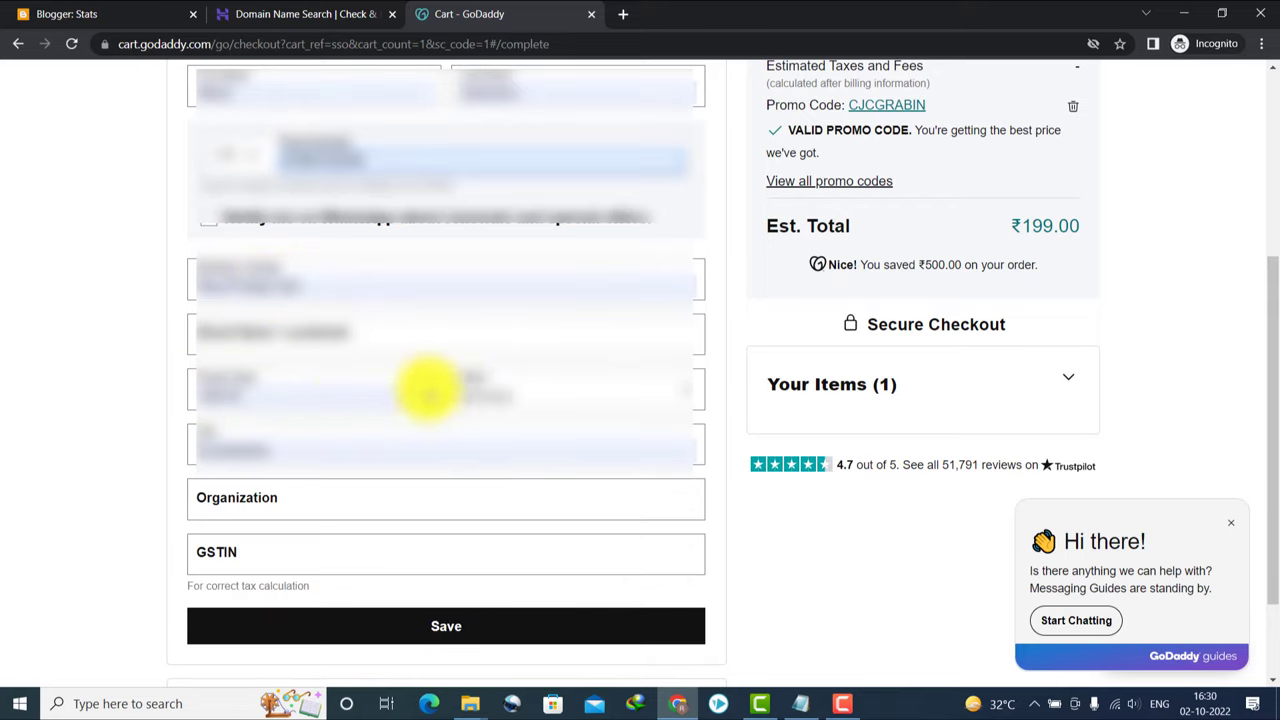
pyautogui.scroll(-1, 1265, 460)
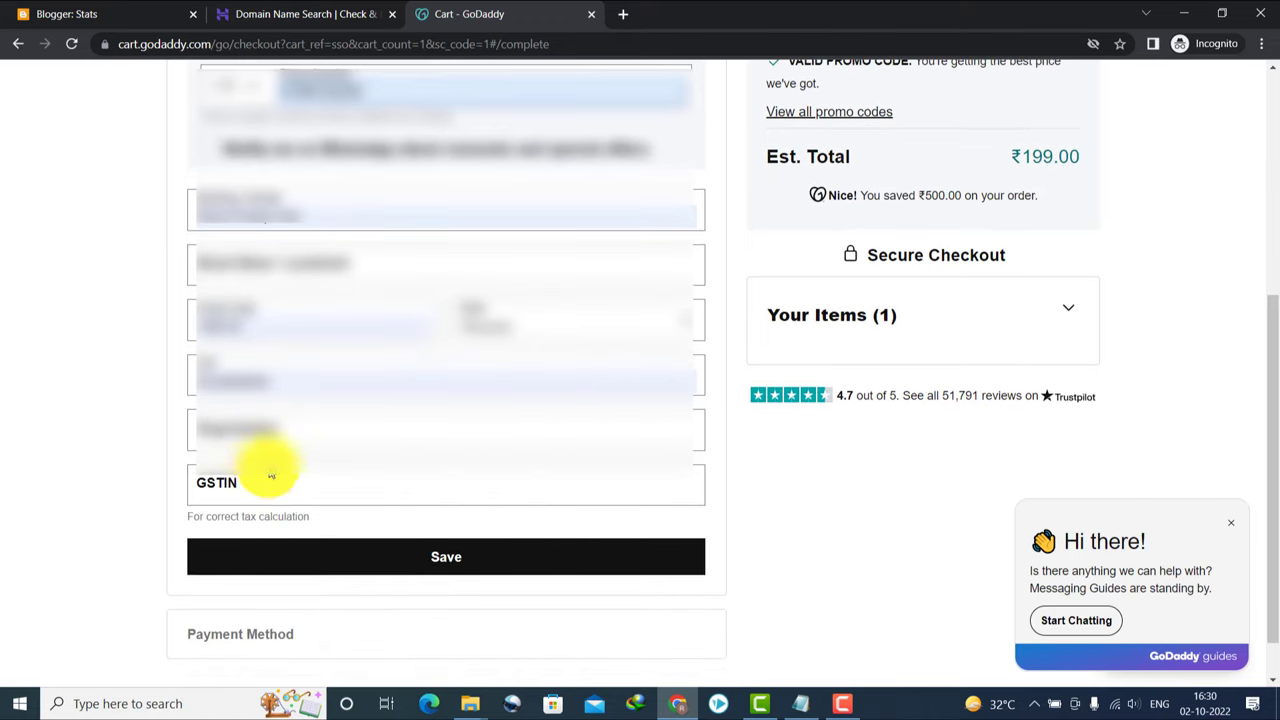
pyautogui.click(380, 566)
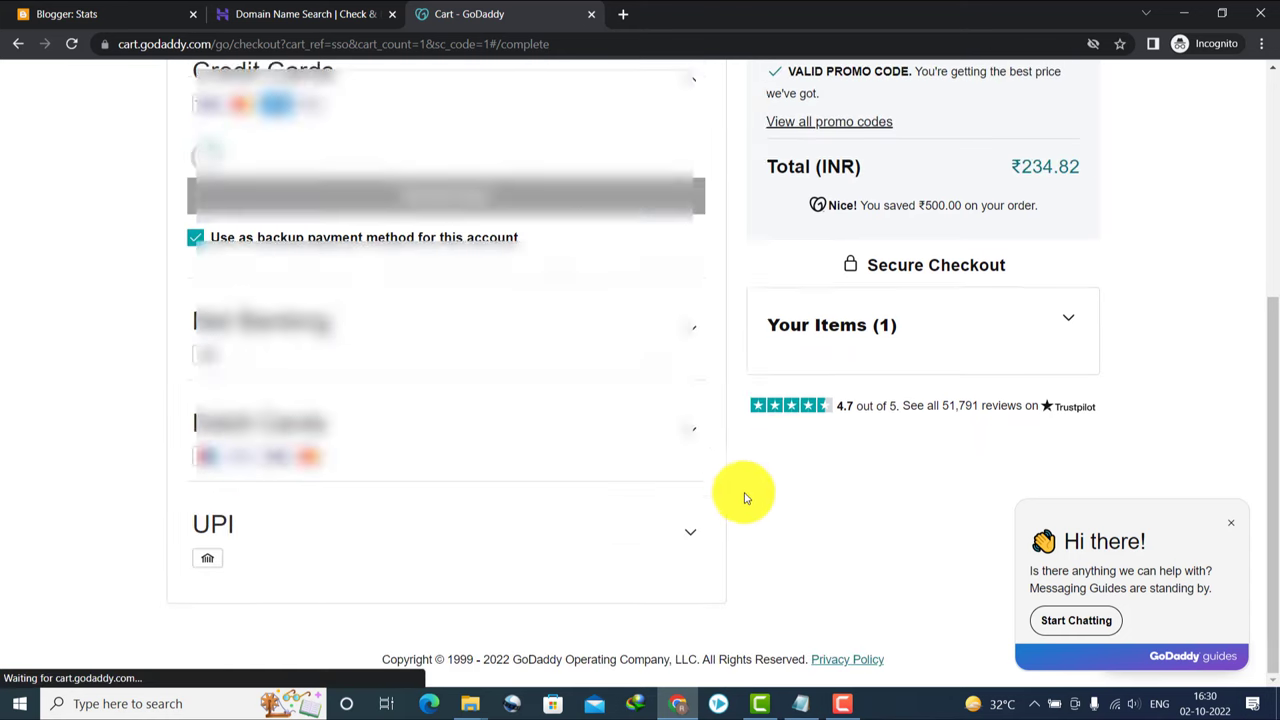
# - Review the available payment methods at checkout, from credit cards and net banking to debit cards and UPI
pyautogui.scroll(1, 500, 230)
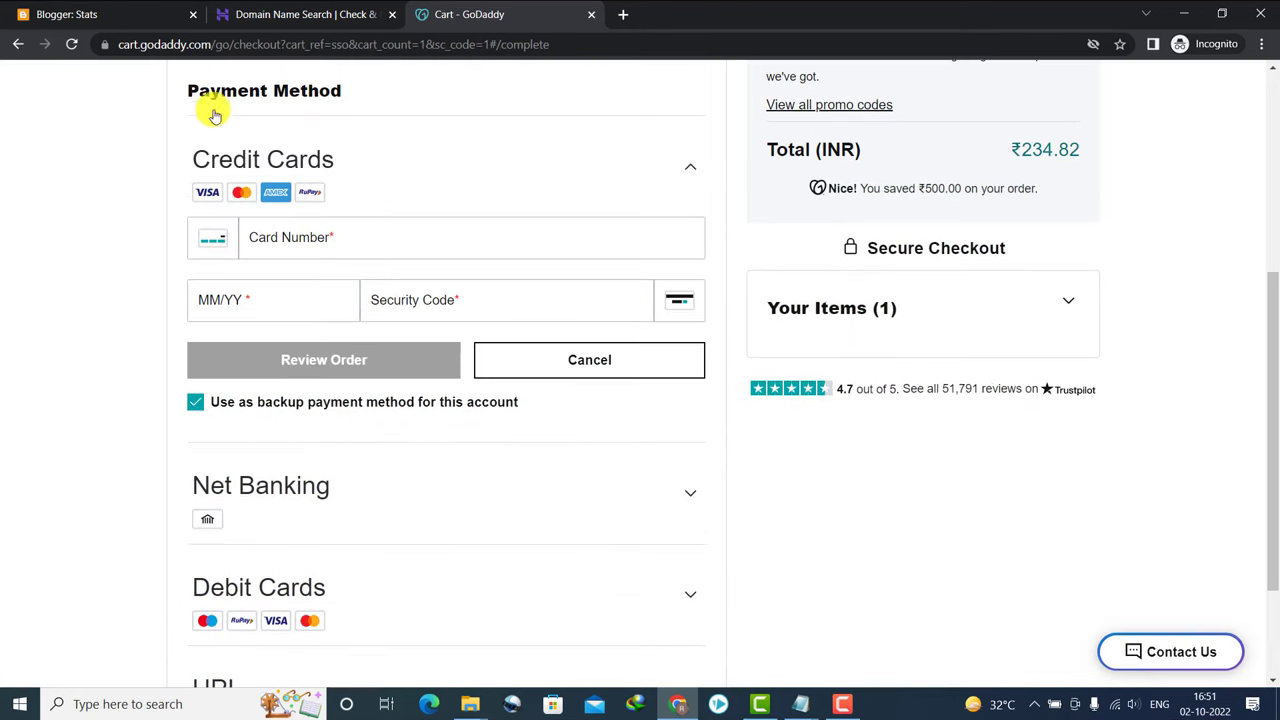
pyautogui.moveTo(190, 91); pyautogui.dragTo(331, 101)
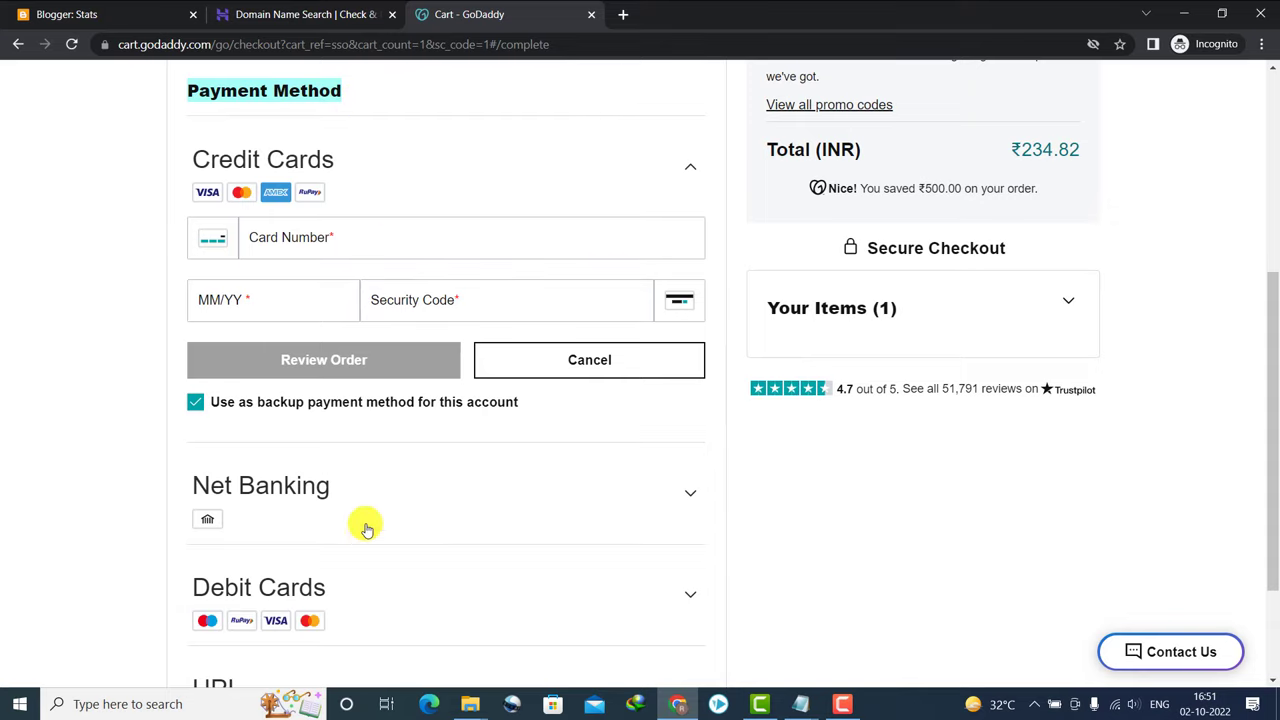
pyautogui.scroll(-2, 1272, 428)
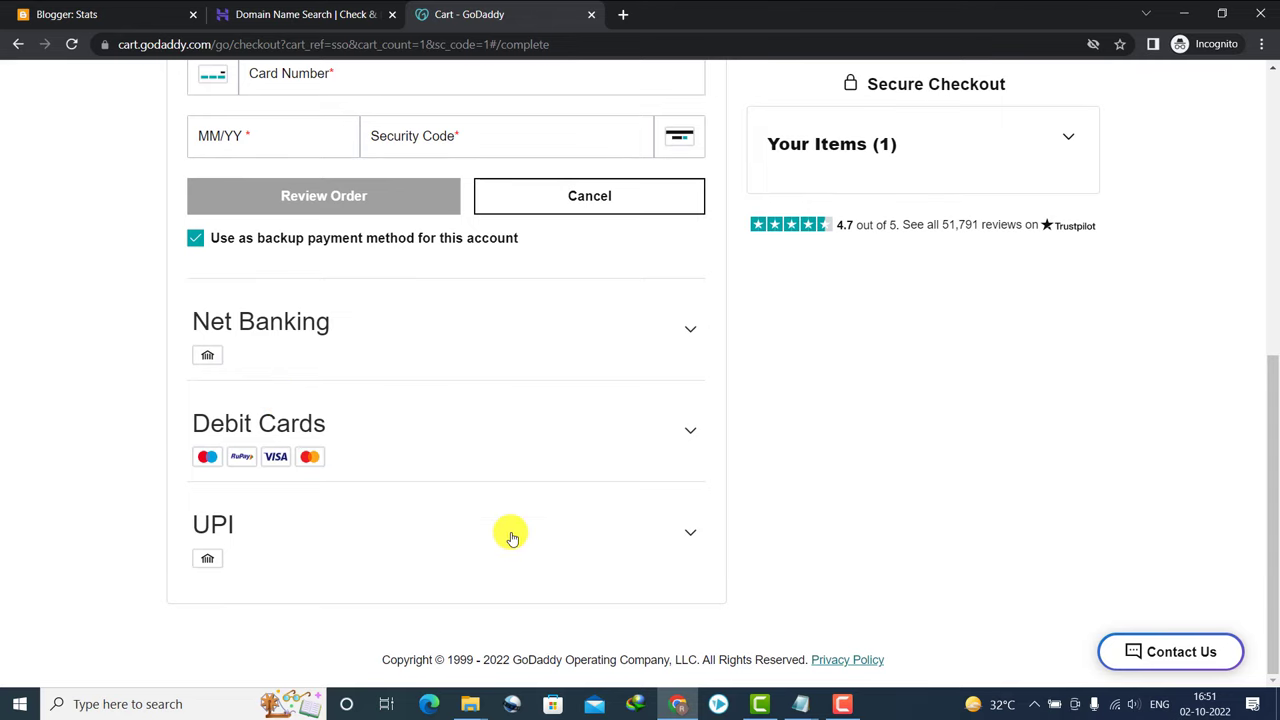
pyautogui.scroll(2, 1272, 380)
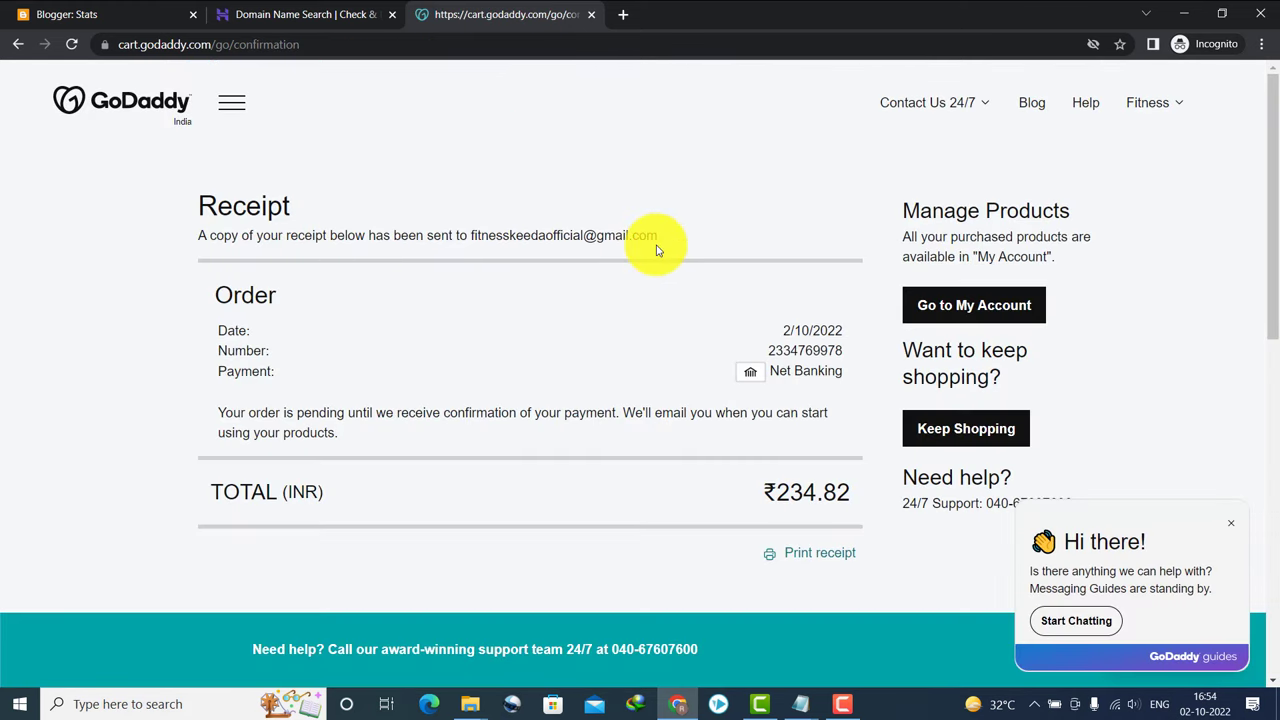
# - Go from the order receipt to the account's My Products page and reload it to check for the purchased domain
pyautogui.click(158, 103)
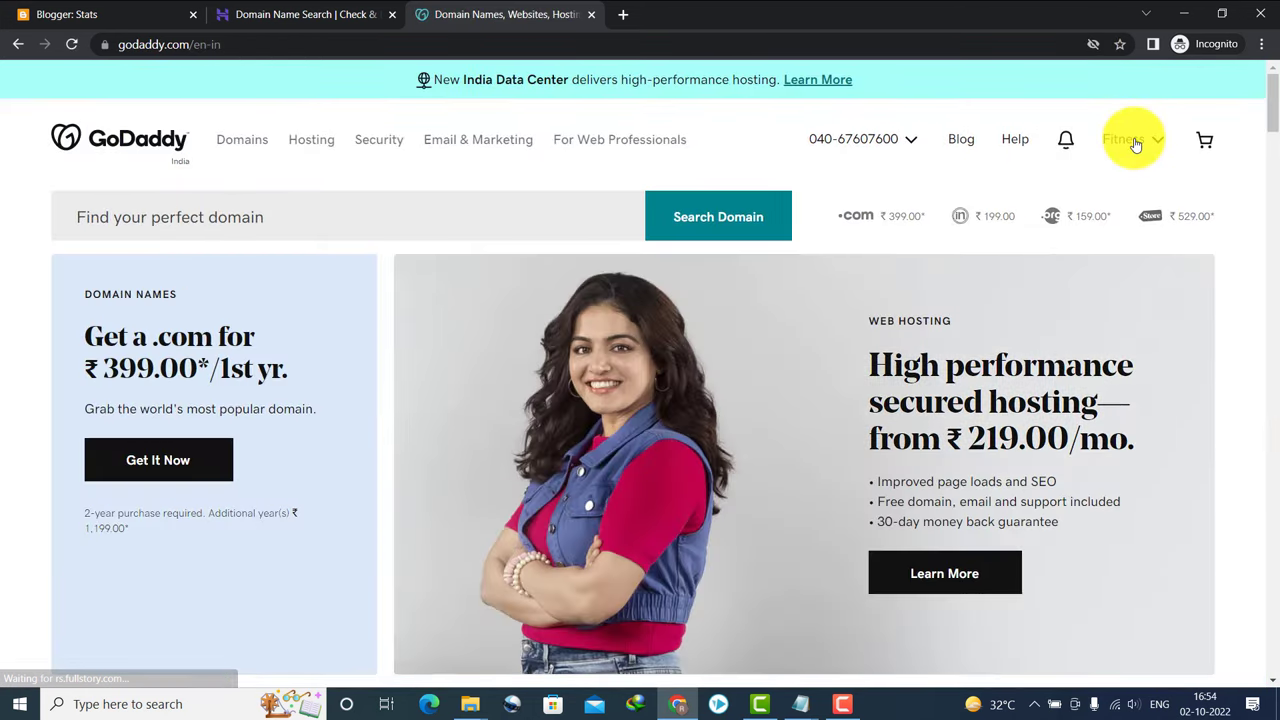
pyautogui.click(1133, 143)
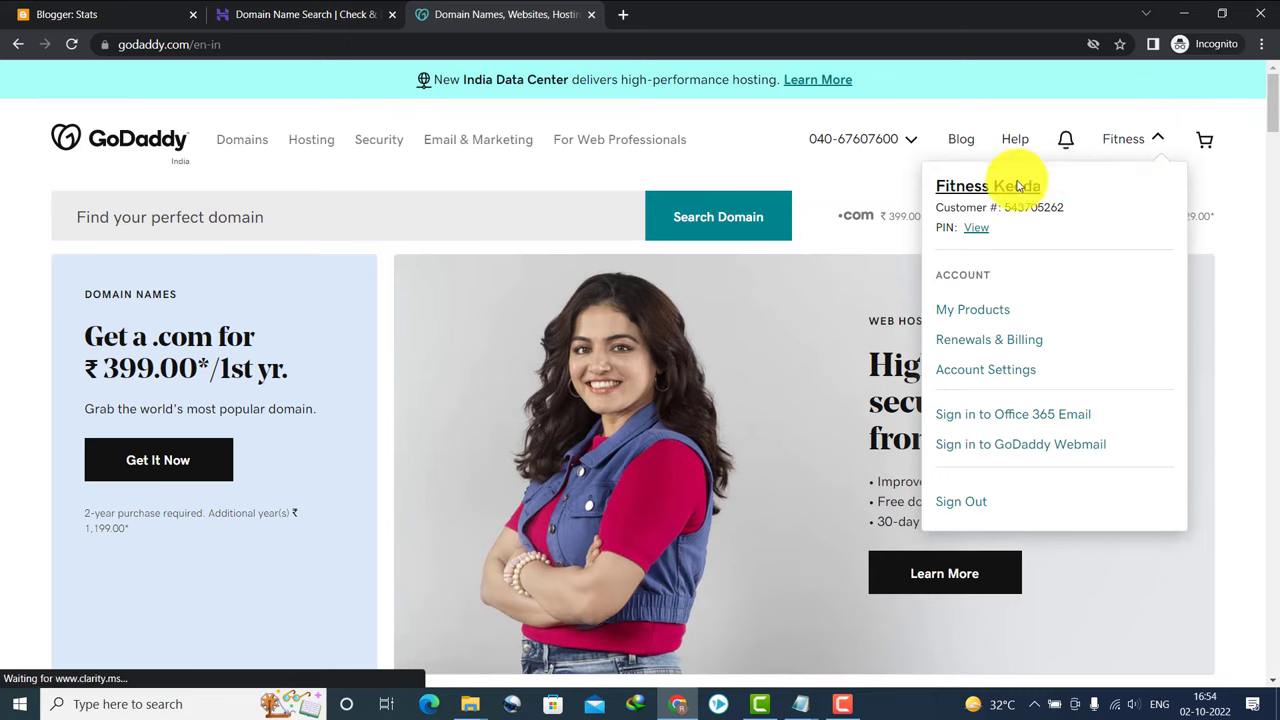
pyautogui.click(967, 312)
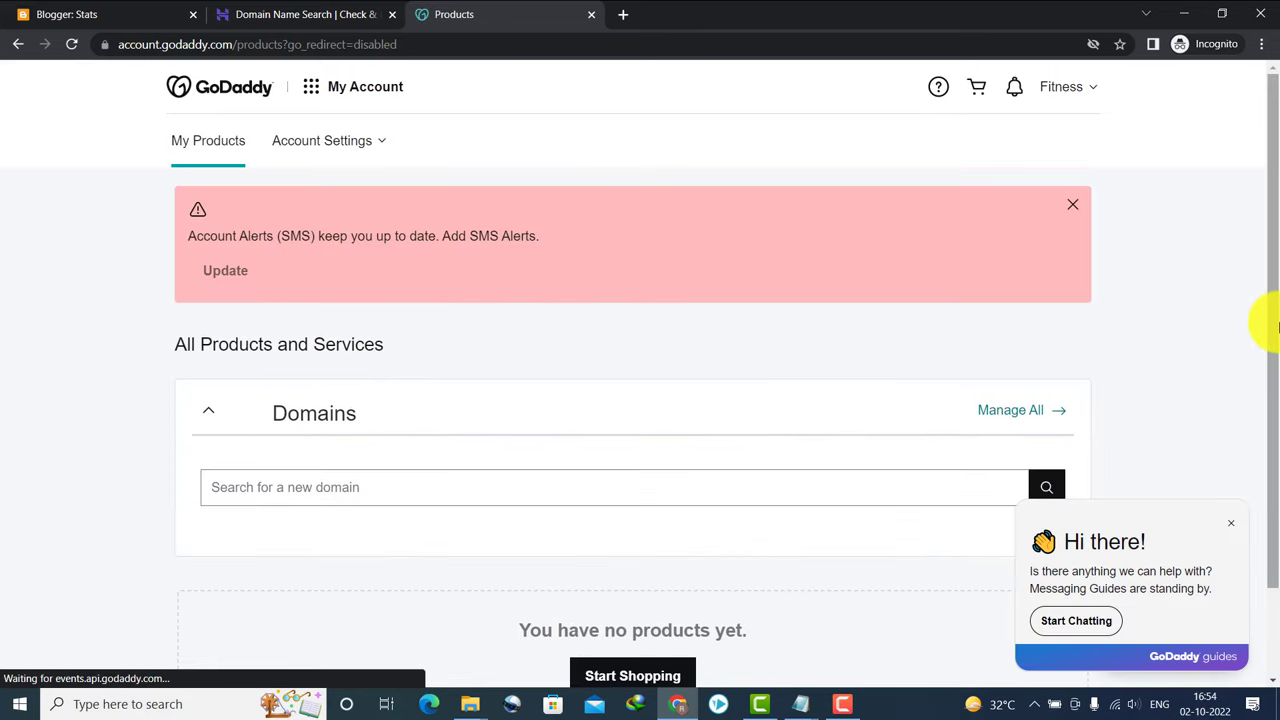
pyautogui.scroll(-1, 466, 334)
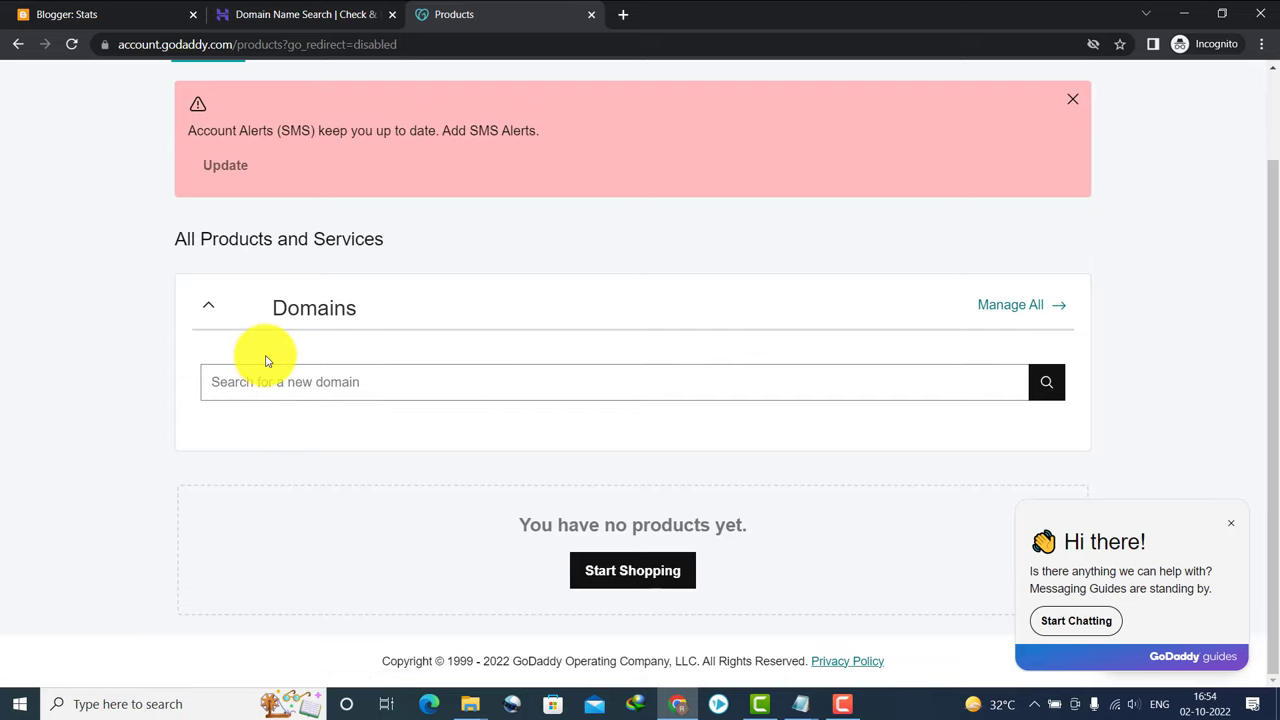
pyautogui.click(72, 44)
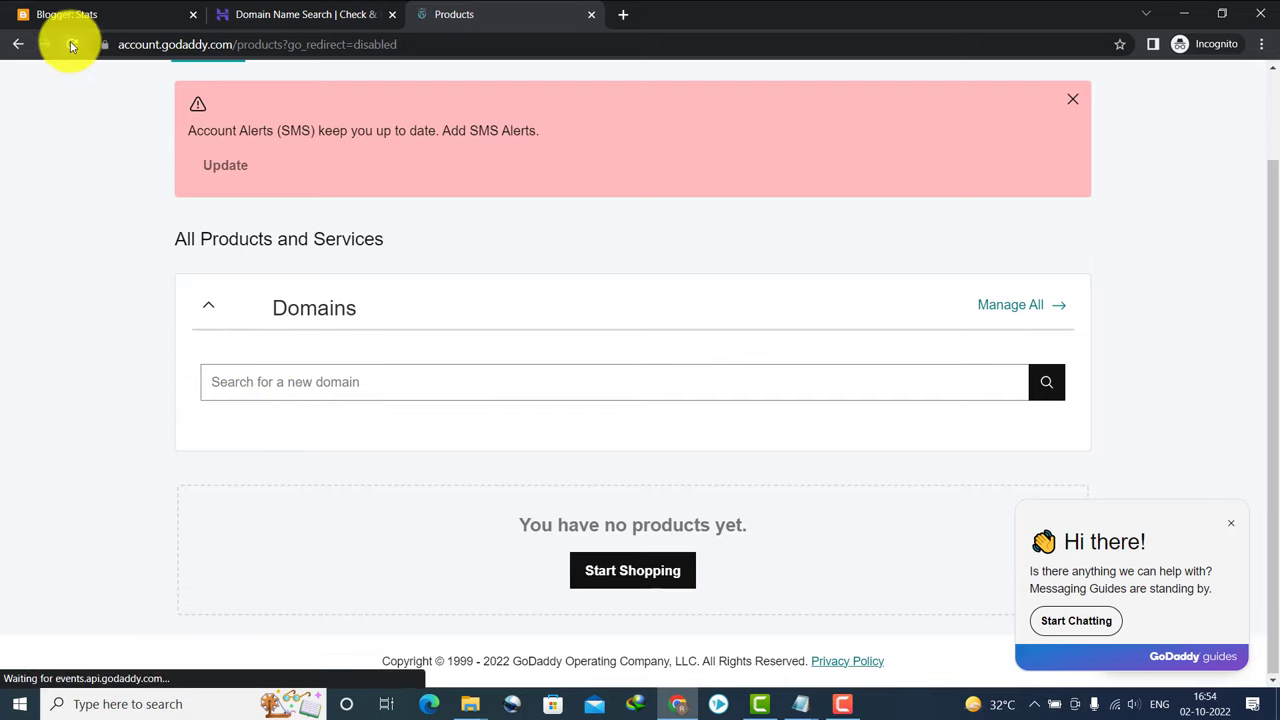
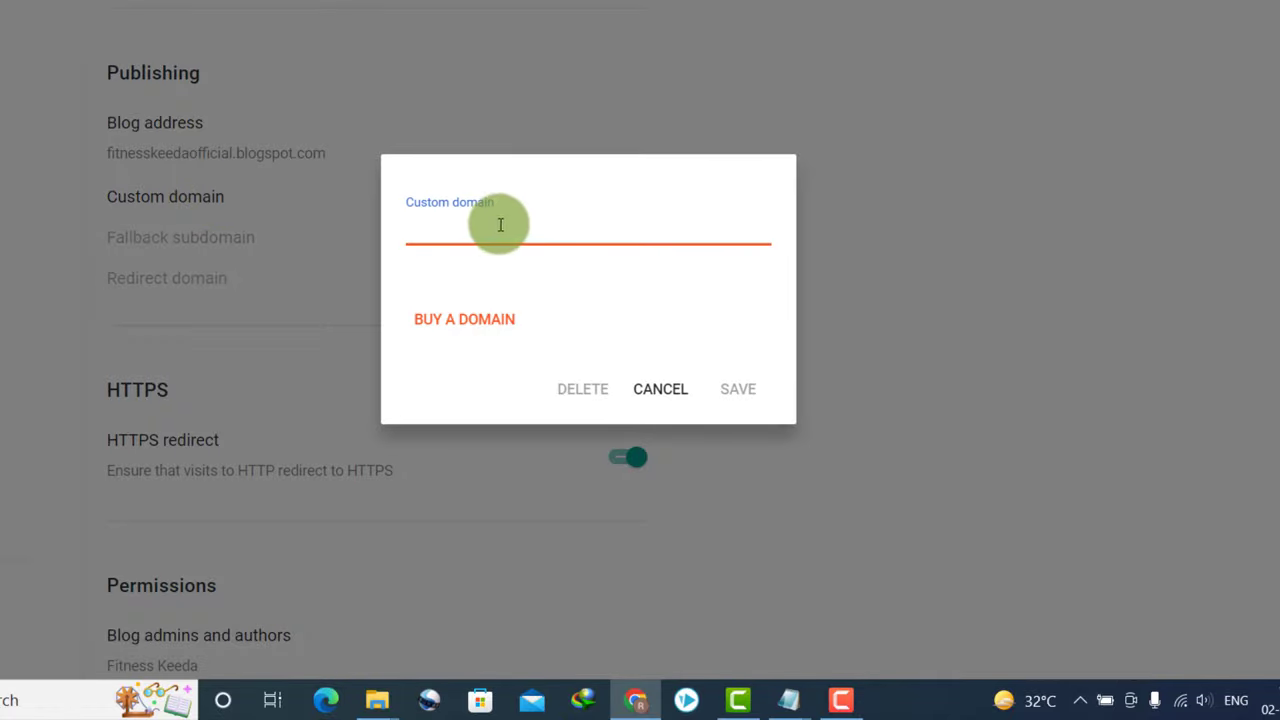
pyautogui.click(731, 402)
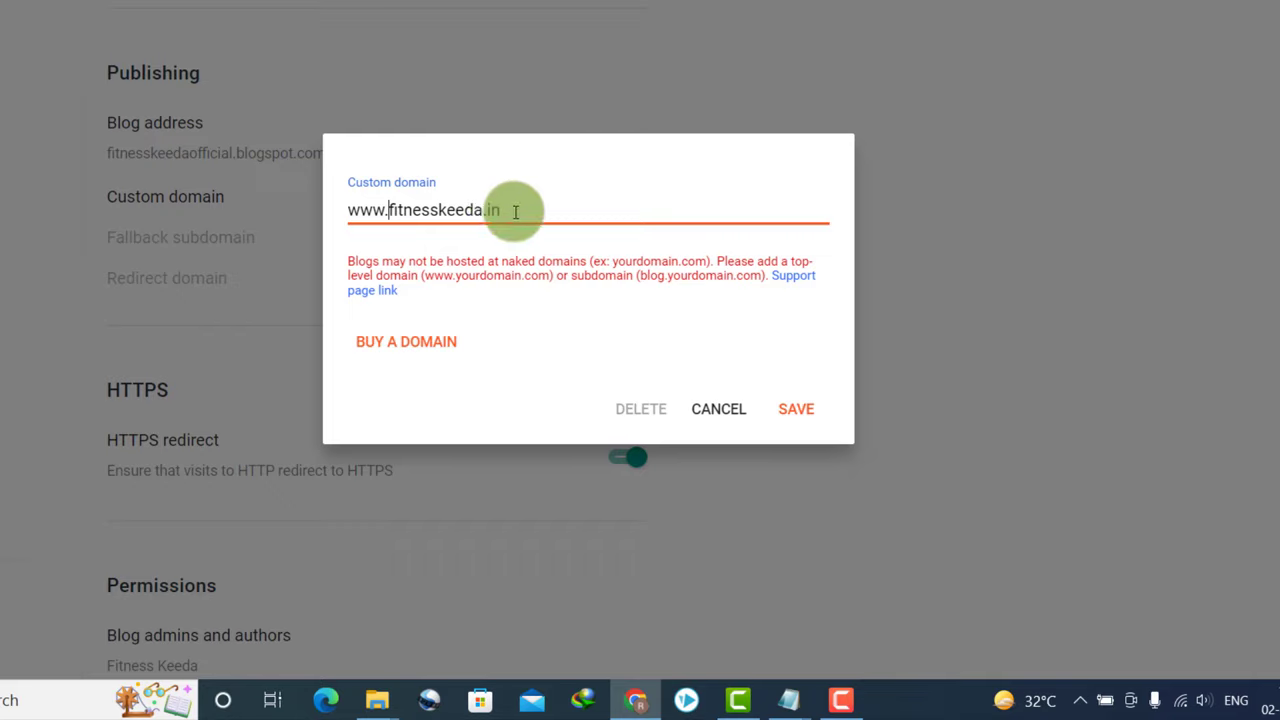
pyautogui.click(788, 410)
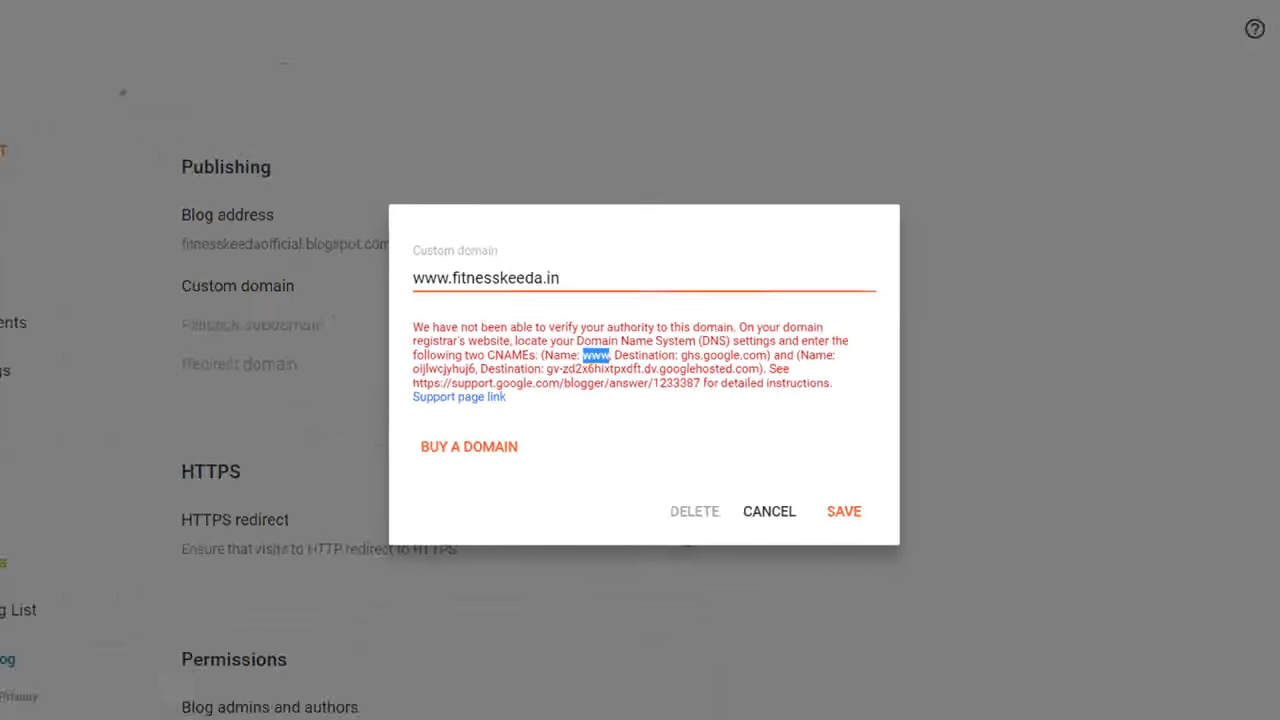
# - Switch to GoDaddy and open the DNS management page of fitnesskeeda.in through its domain settings
pyautogui.click(250, 14)
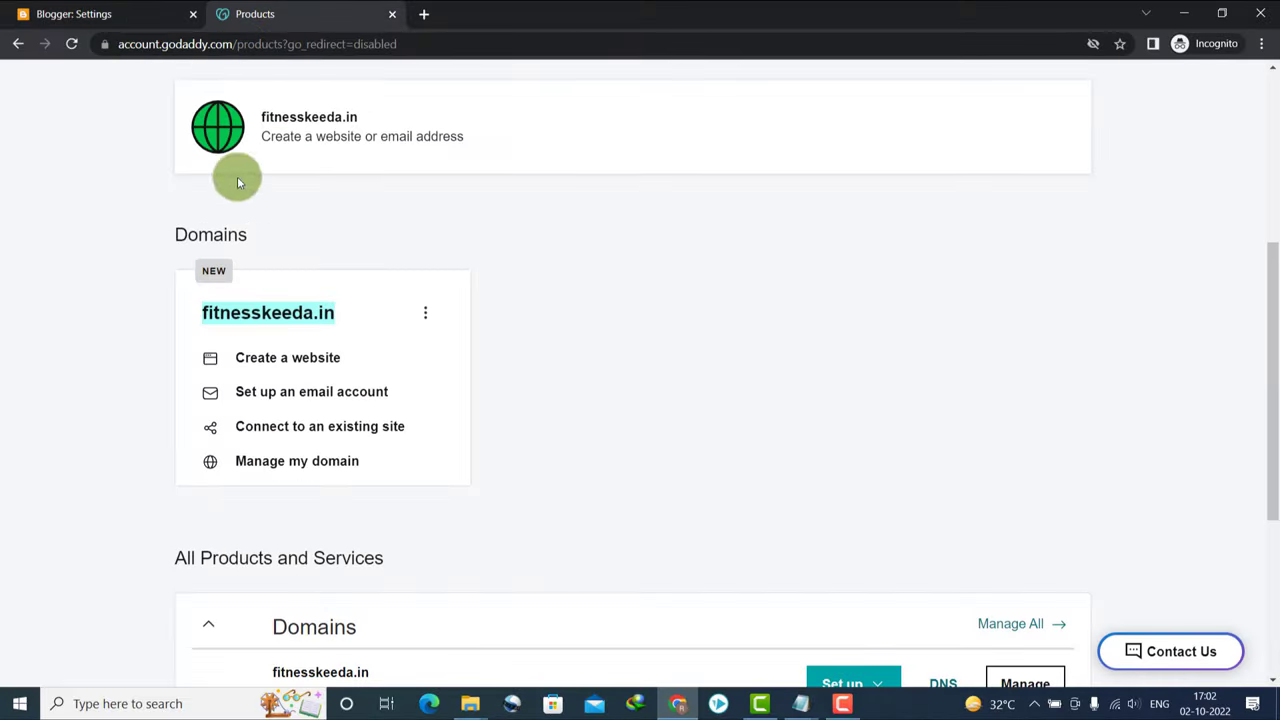
pyautogui.click(272, 465)
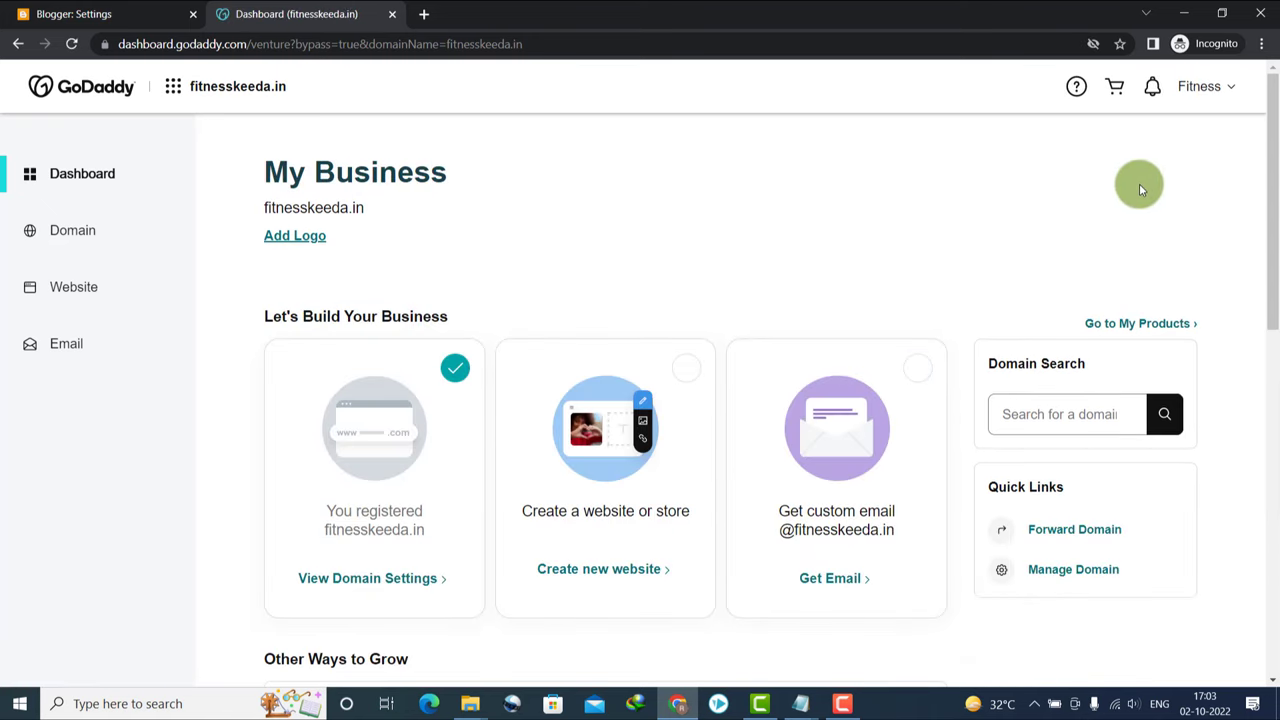
pyautogui.scroll(-1, 1270, 320)
pyautogui.scroll(-1, 1270, 322)
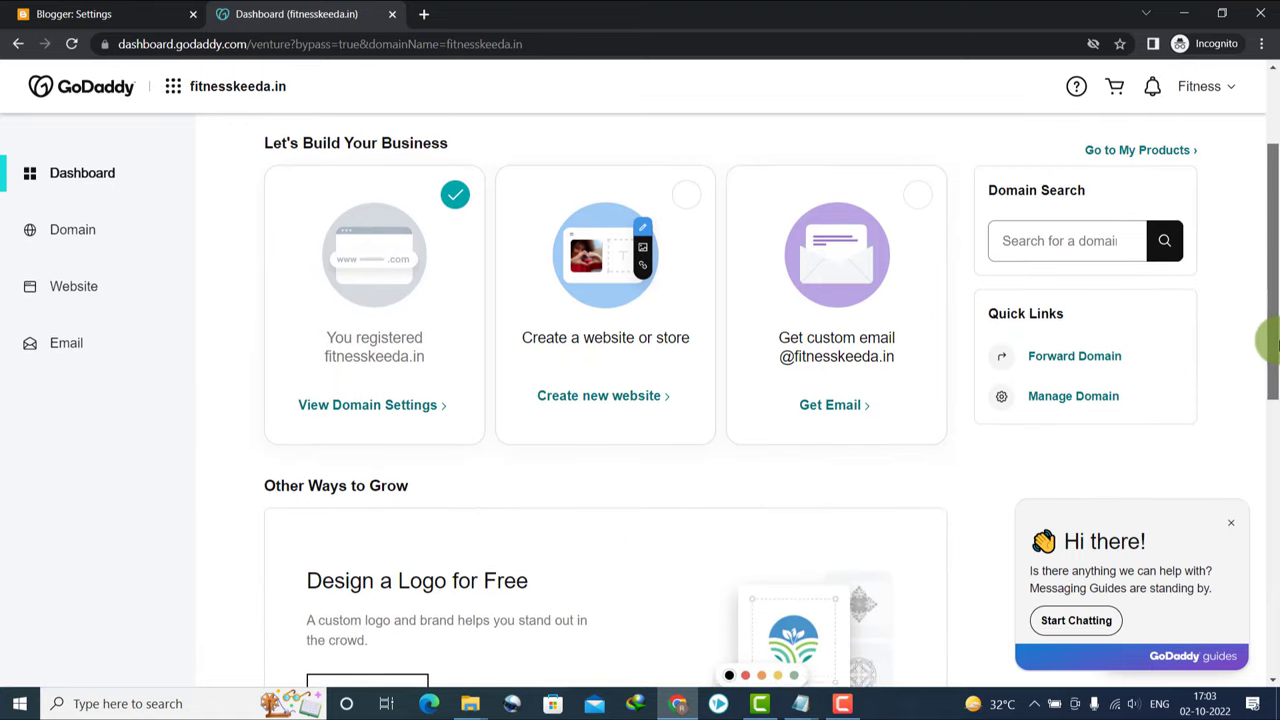
pyautogui.click(1073, 391)
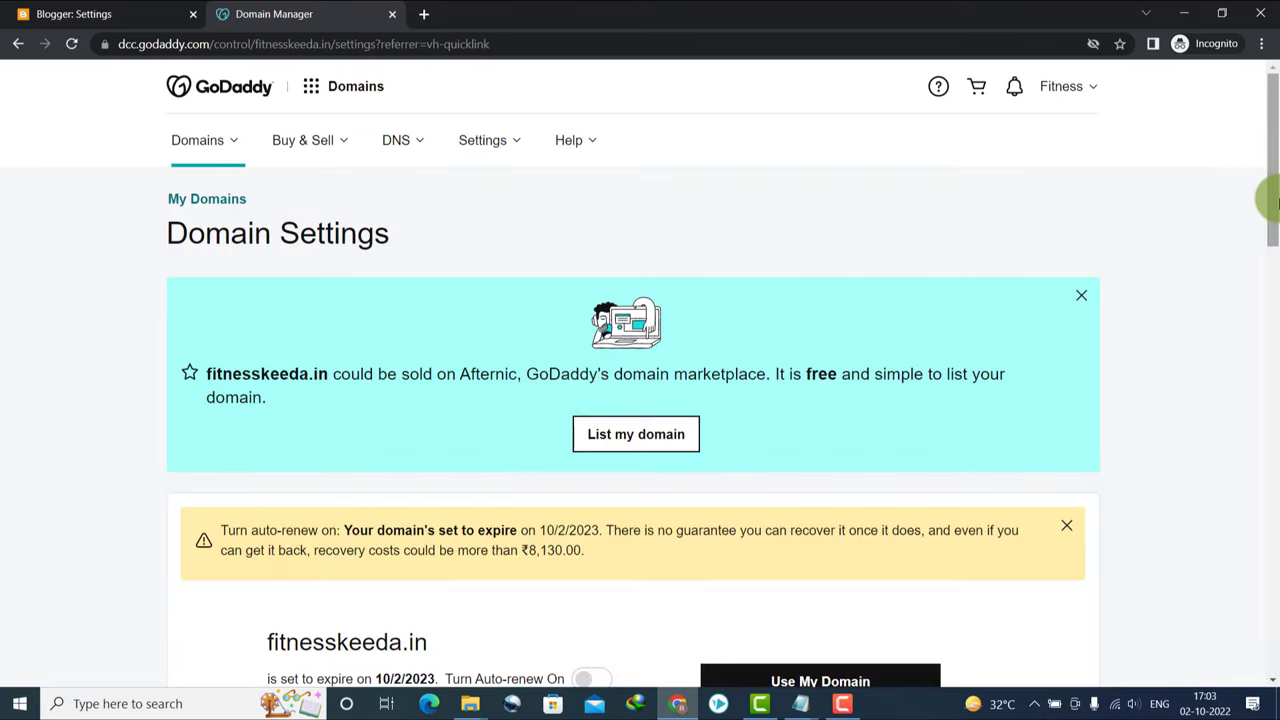
pyautogui.moveTo(1270, 189); pyautogui.dragTo(1268, 363)
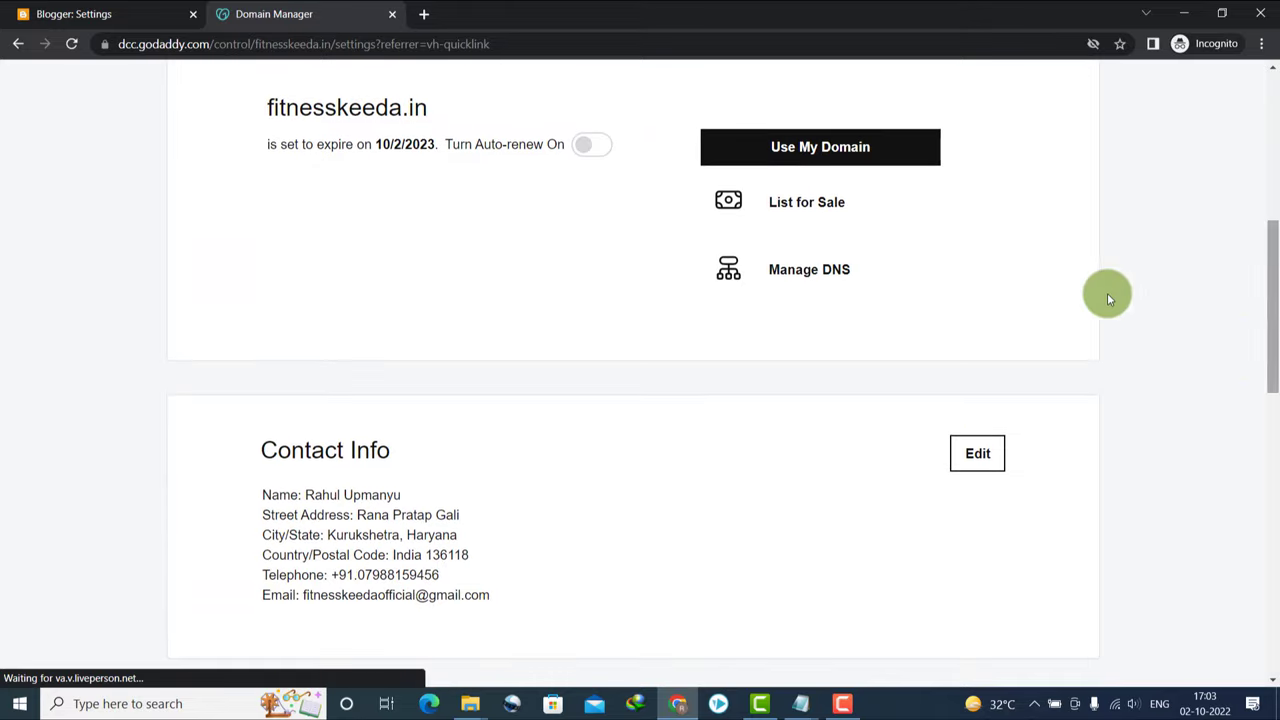
pyautogui.click(793, 279)
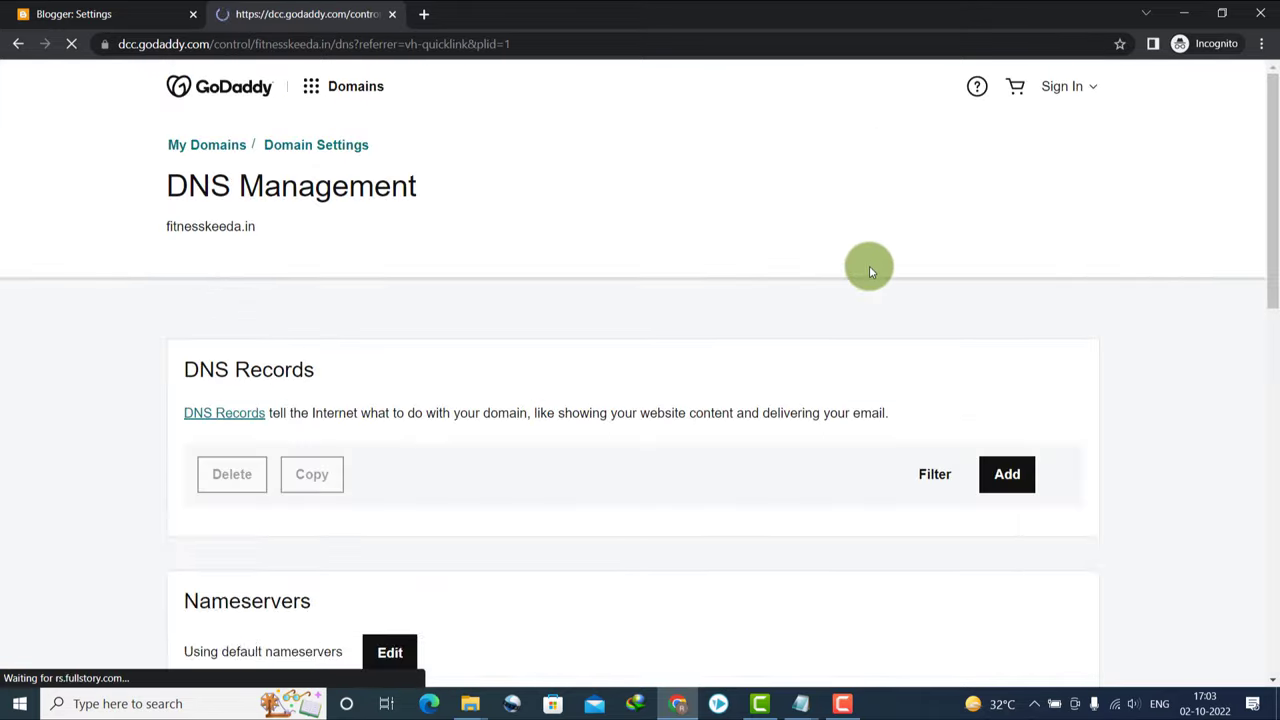
# - Try to add a CNAME record named www with the value ghs.google.com, copying the destination from Blogger's custom domain dialog
pyautogui.moveTo(1268, 185); pyautogui.dragTo(1268, 277)
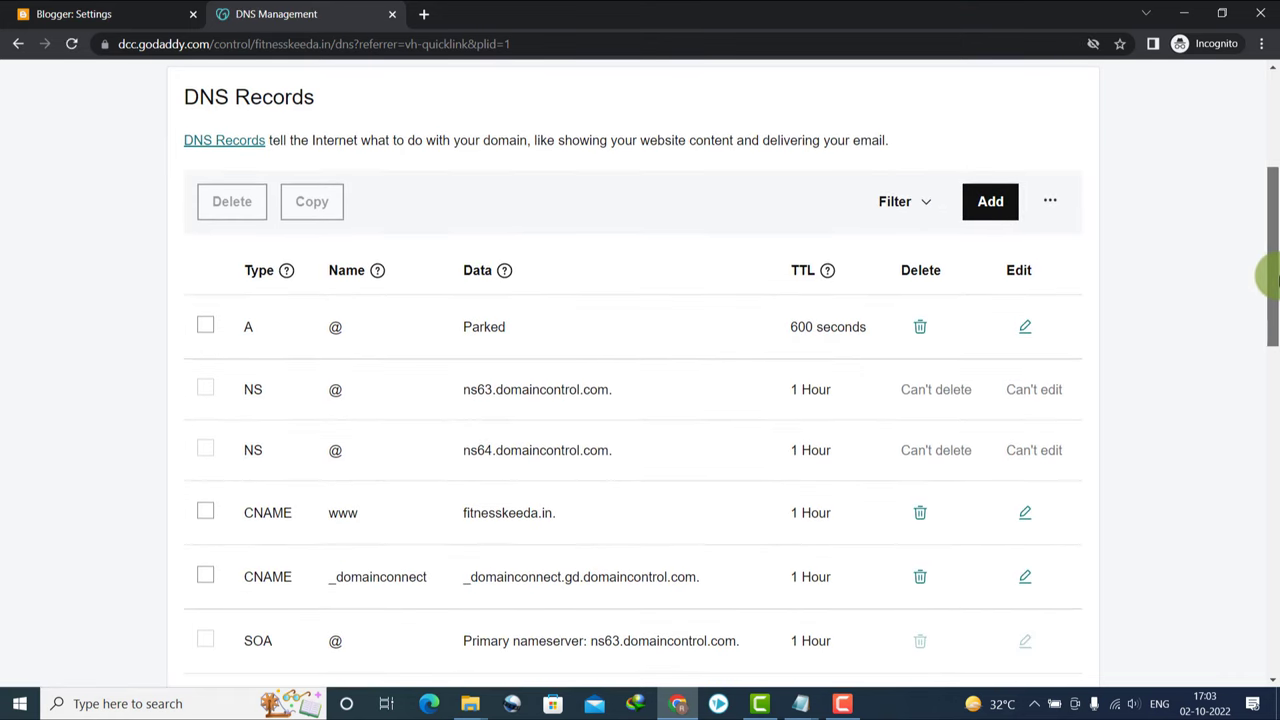
pyautogui.click(989, 203)
pyautogui.click(238, 344)
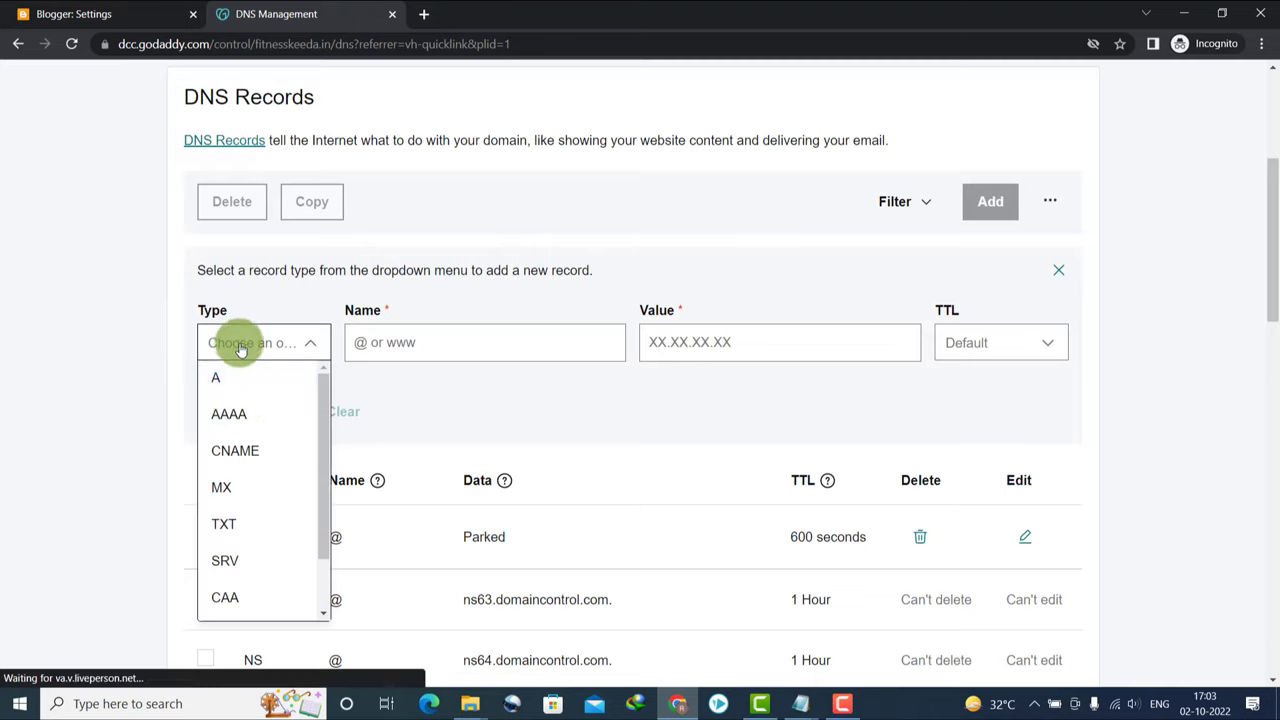
pyautogui.click(234, 450)
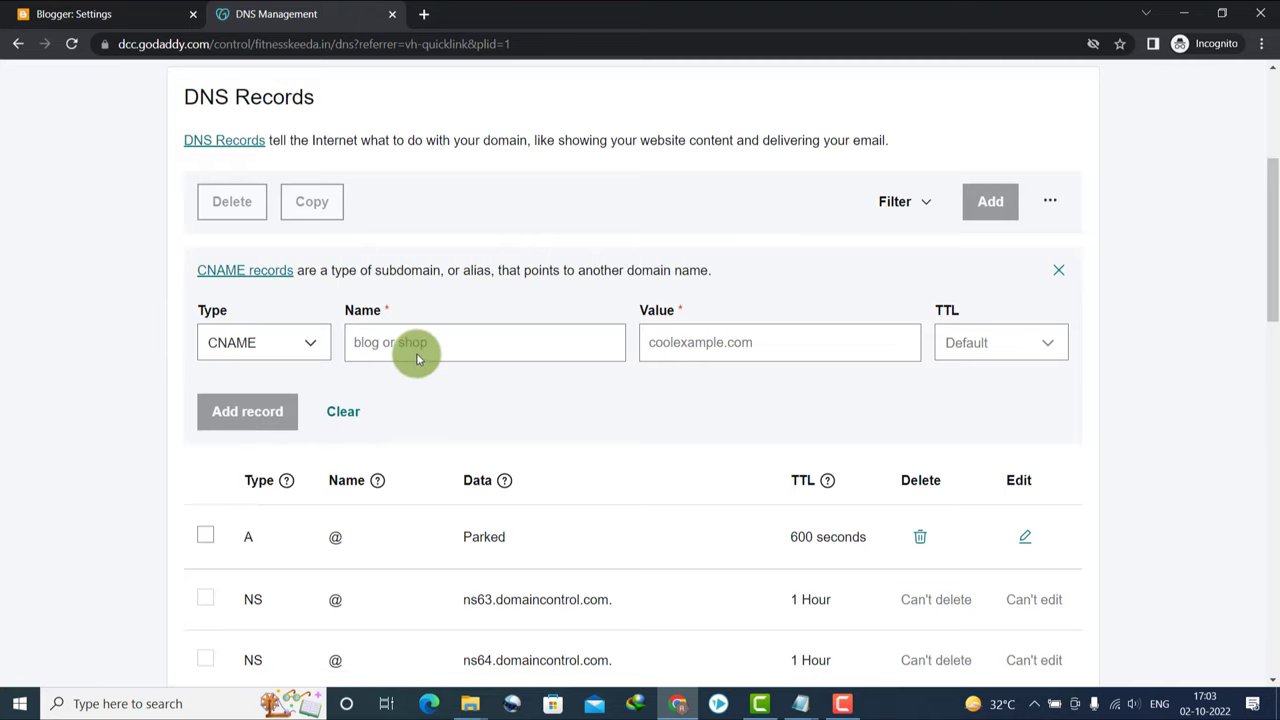
pyautogui.click(163, 8)
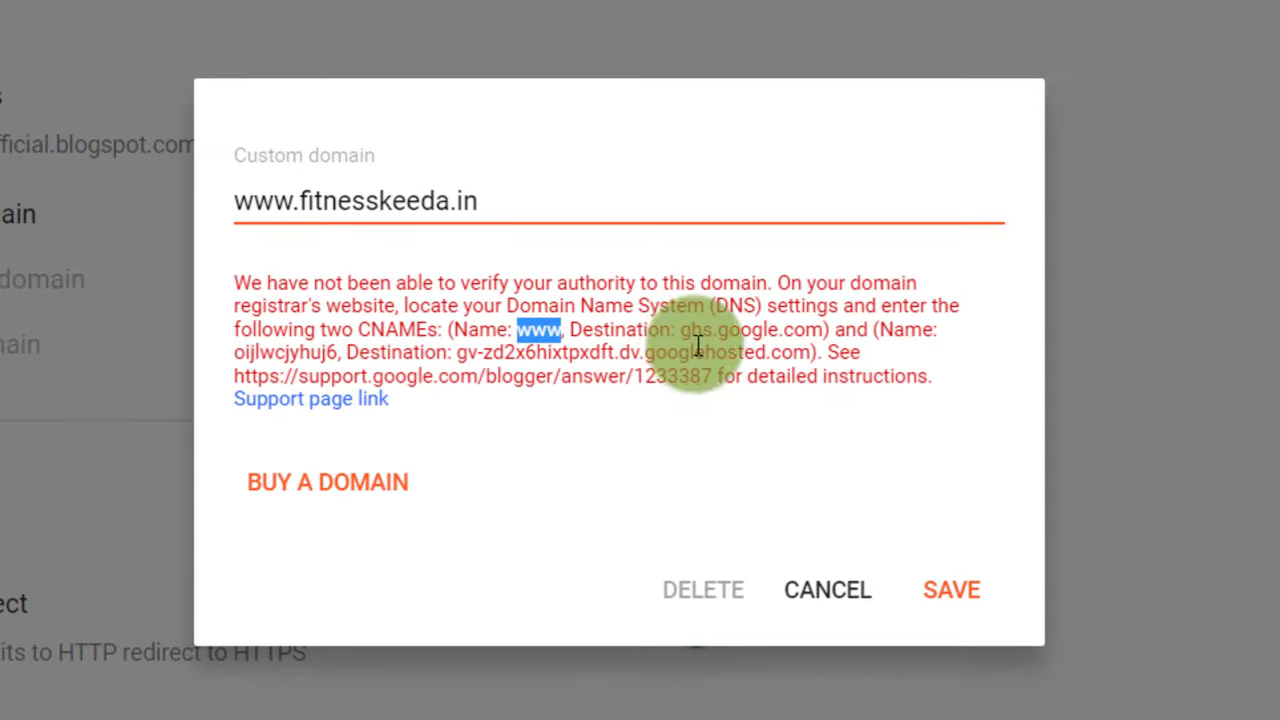
pyautogui.moveTo(685, 329); pyautogui.dragTo(821, 329)
pyautogui.hotkey('ctrl', 'c')
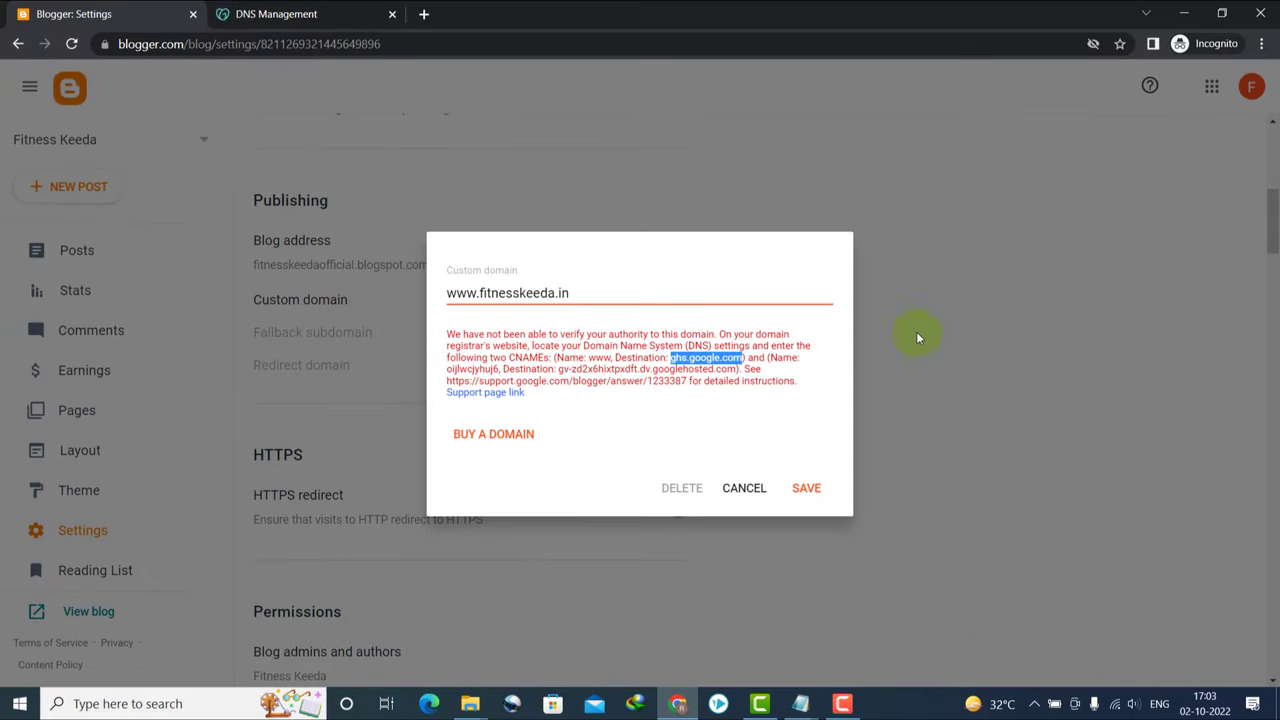
pyautogui.click(255, 13)
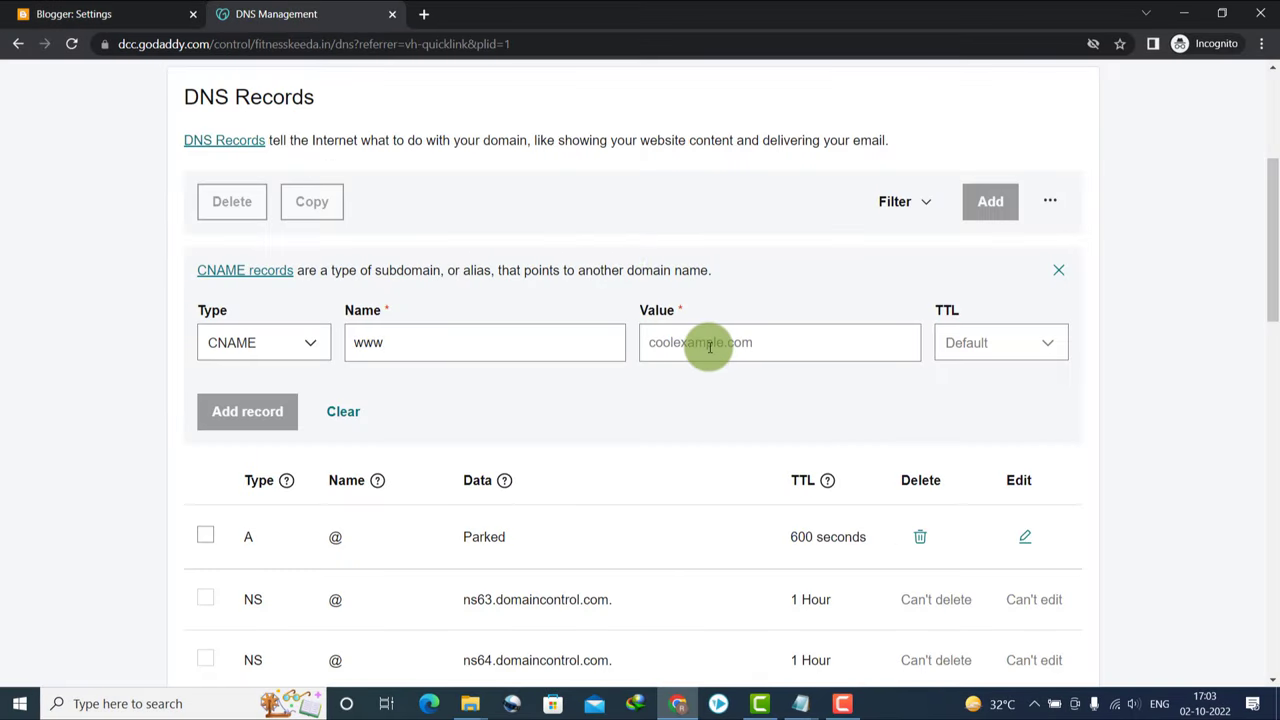
pyautogui.hotkey('ctrl', 'v')
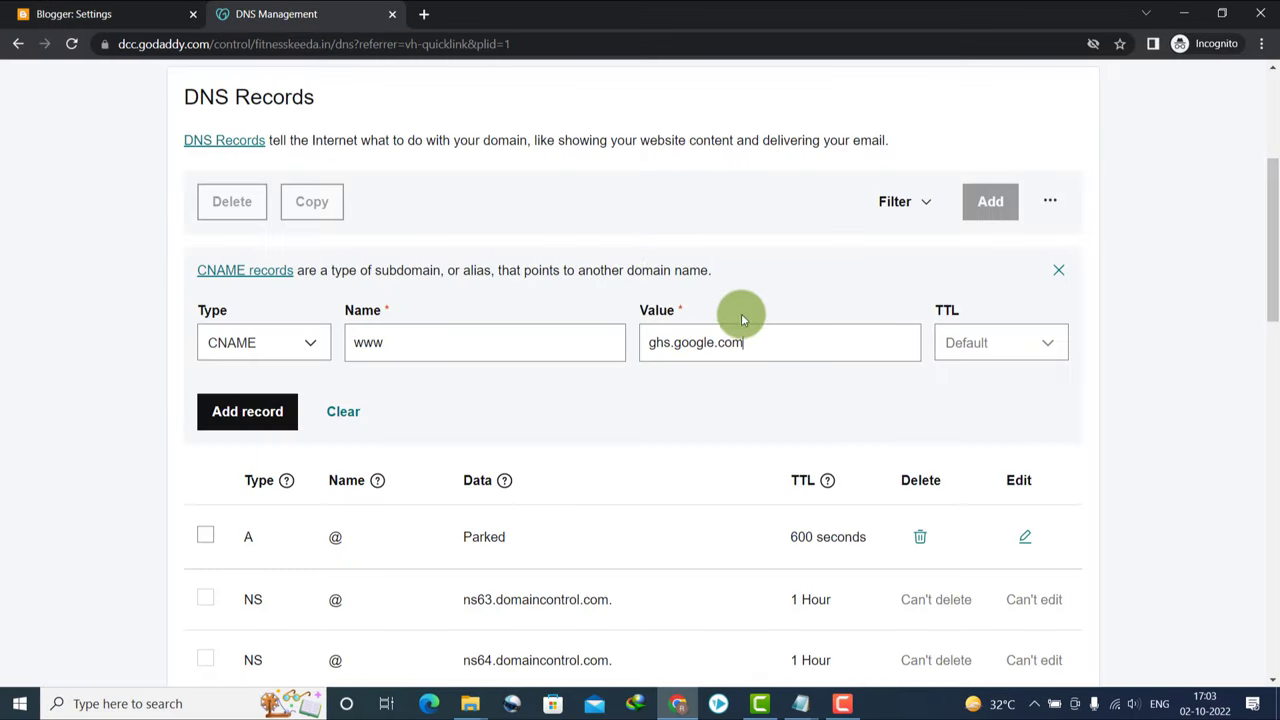
pyautogui.click(255, 411)
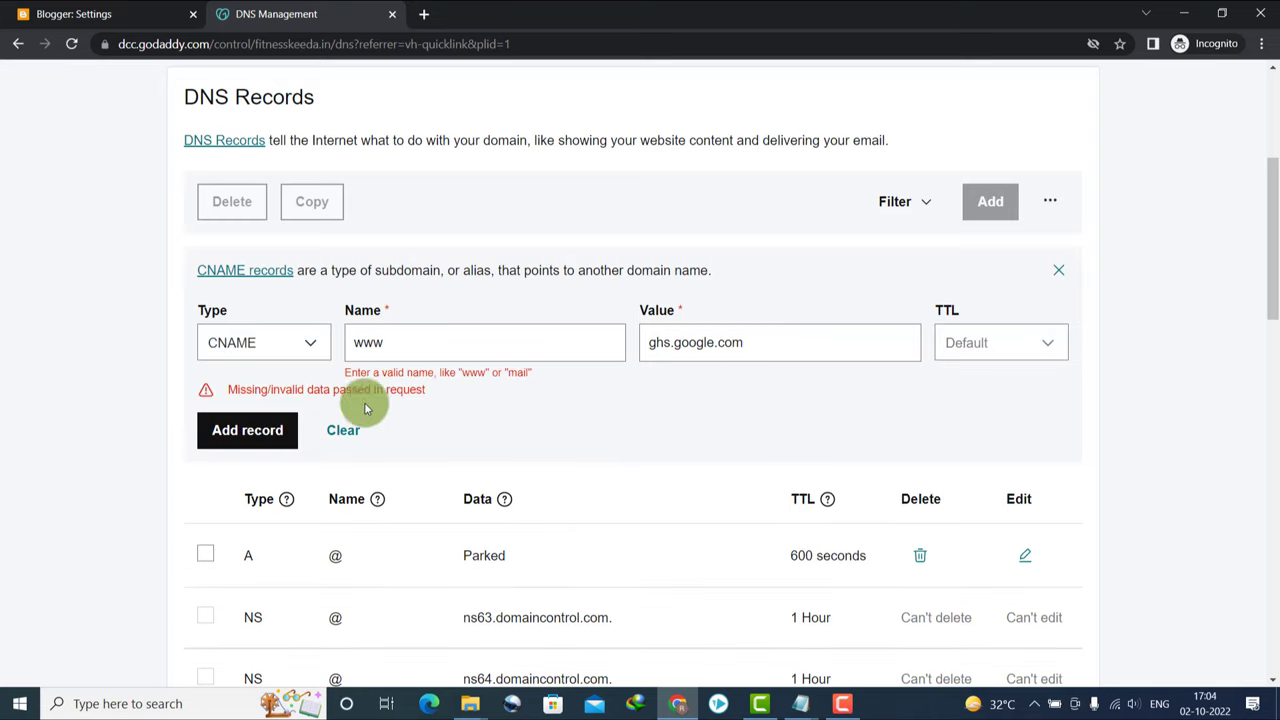
# - Delete the existing www CNAME record that points to fitnesskeeda.in
pyautogui.scroll(-1, 1270, 320)
pyautogui.scroll(-2, 1272, 316)
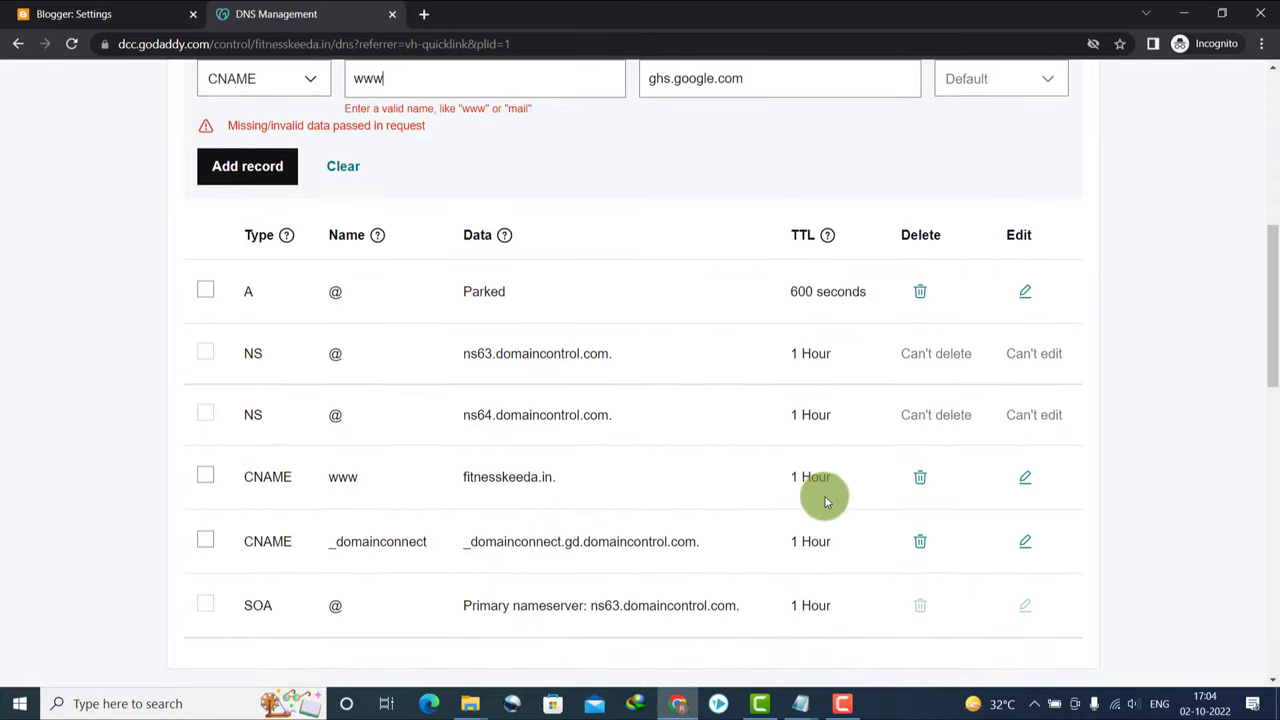
pyautogui.click(920, 477)
pyautogui.click(298, 411)
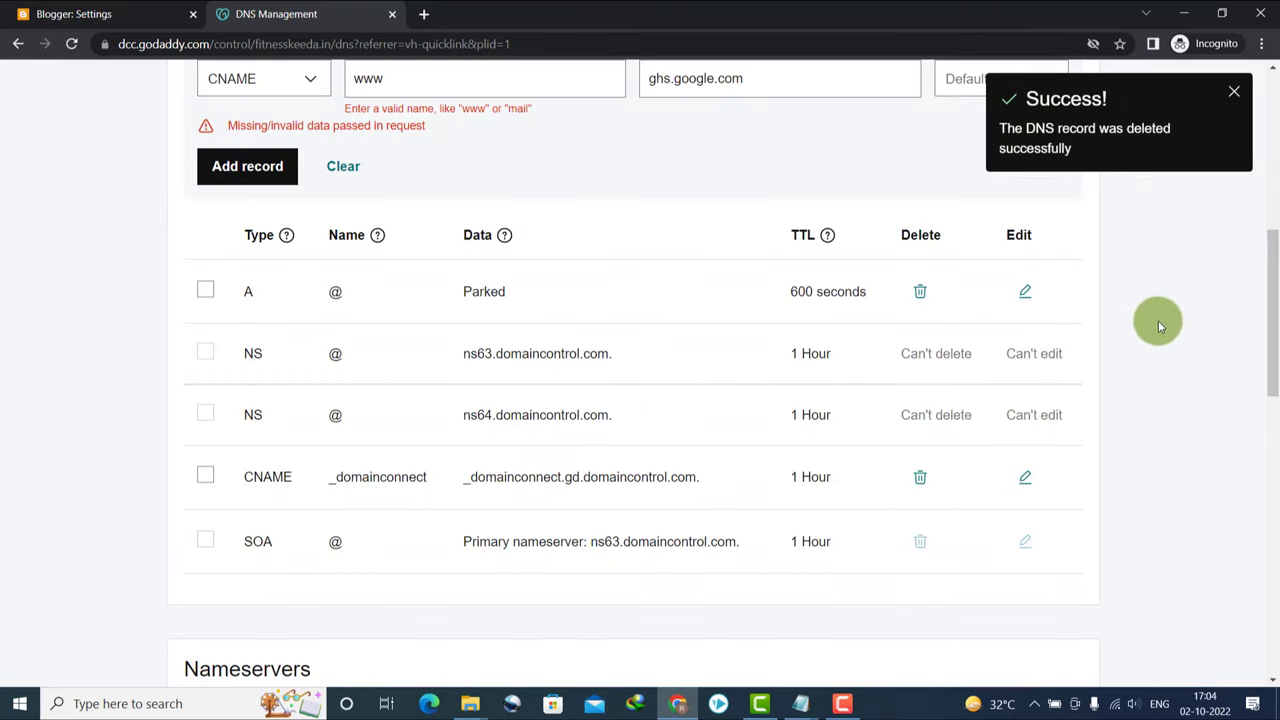
# - Reload the DNS management page and add a CNAME record named www with the value ghs.google.com and the default TTL
pyautogui.scroll(2, 1266, 420)
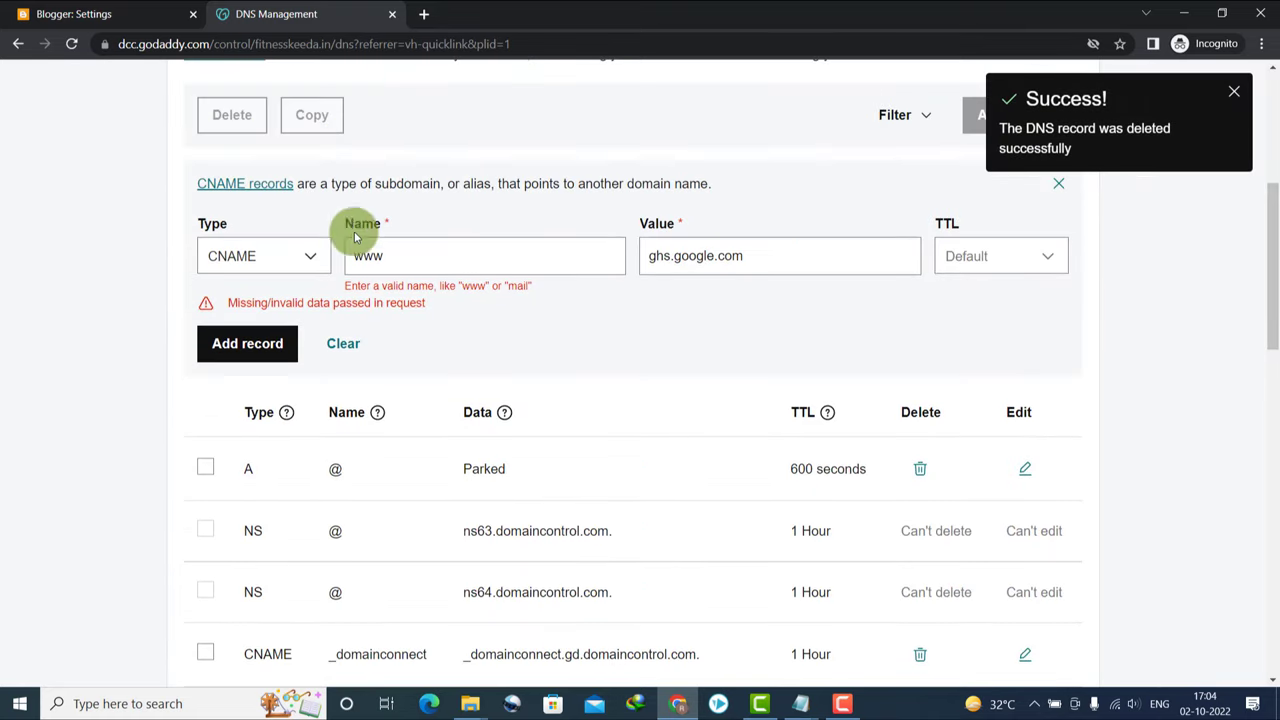
pyautogui.click(70, 53)
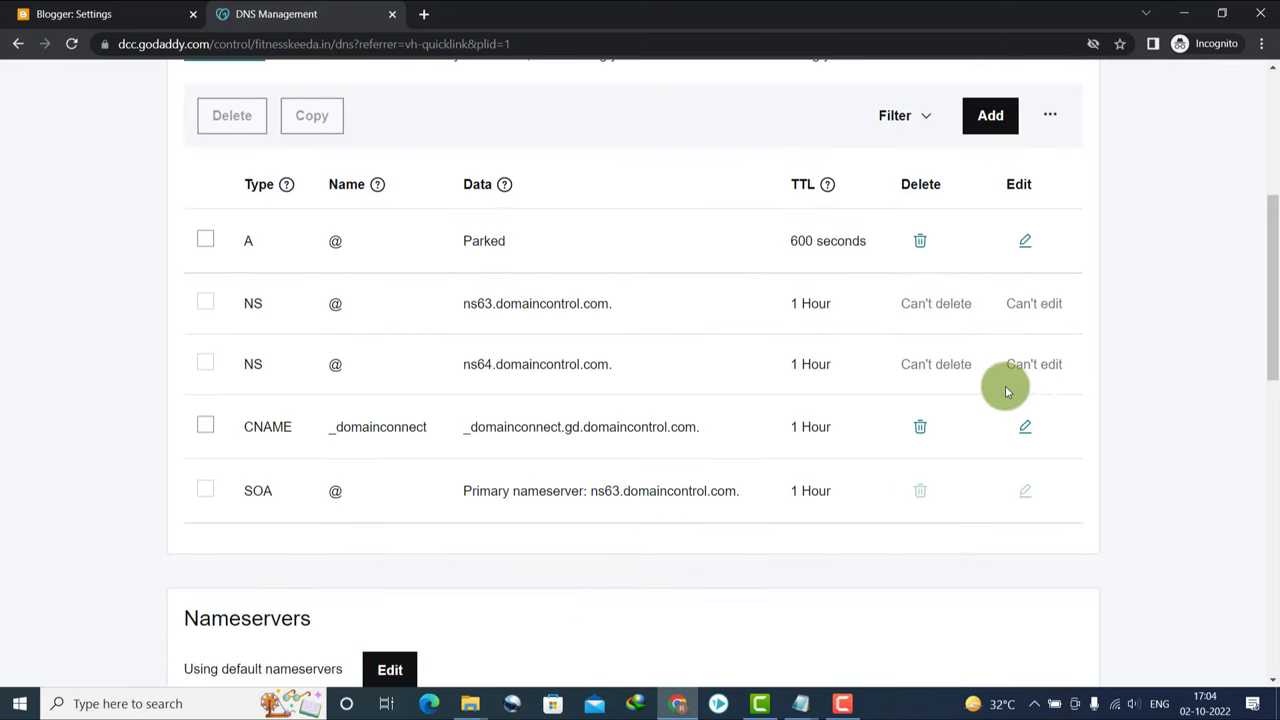
pyautogui.scroll(2, 1270, 340)
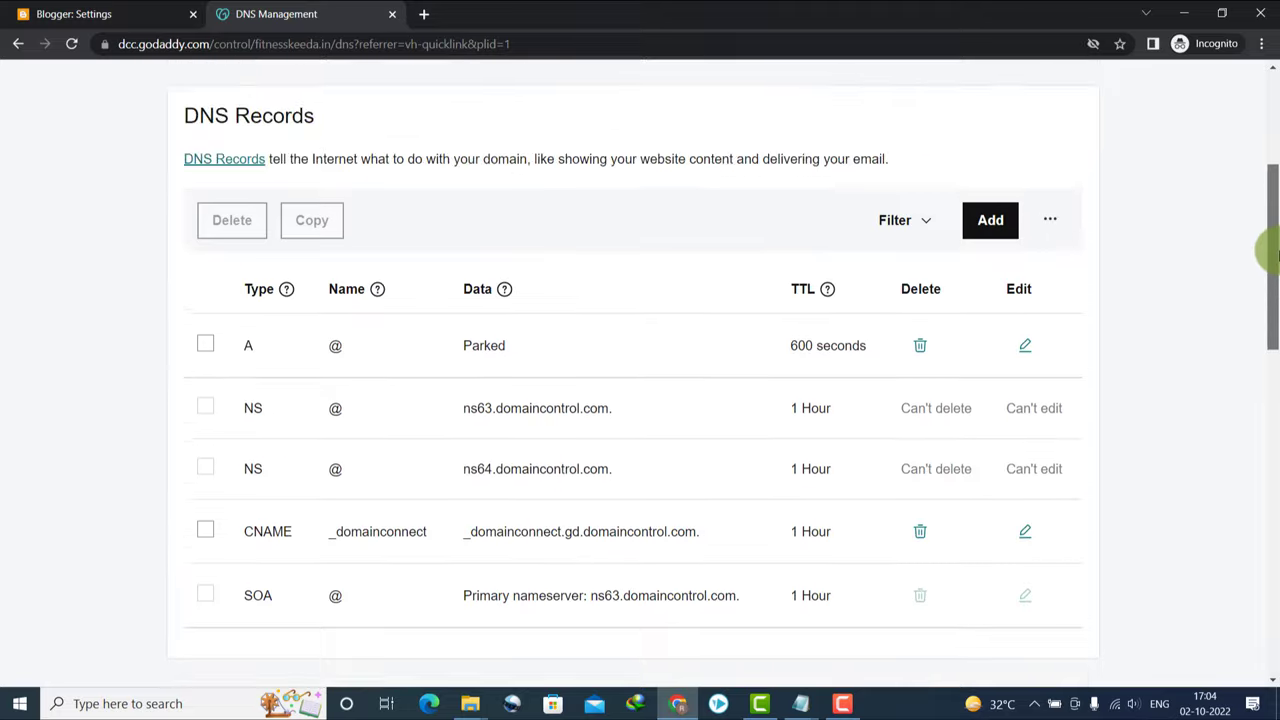
pyautogui.click(992, 310)
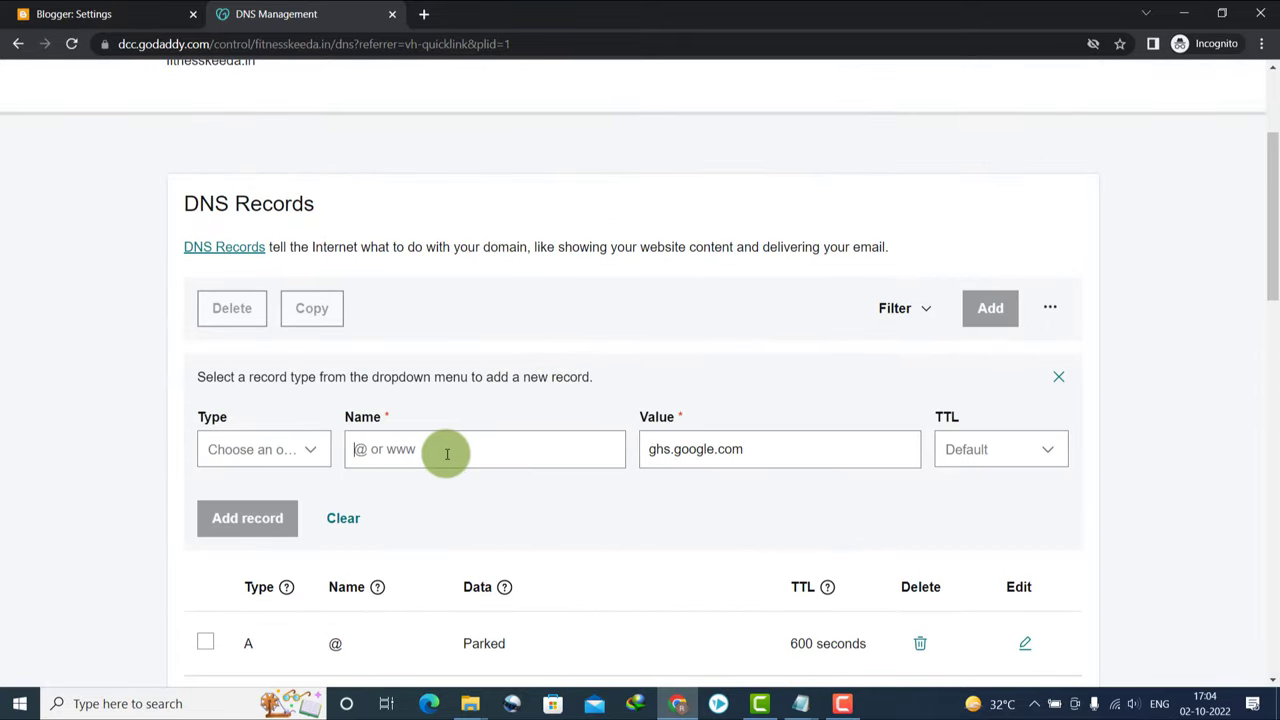
pyautogui.click(245, 449)
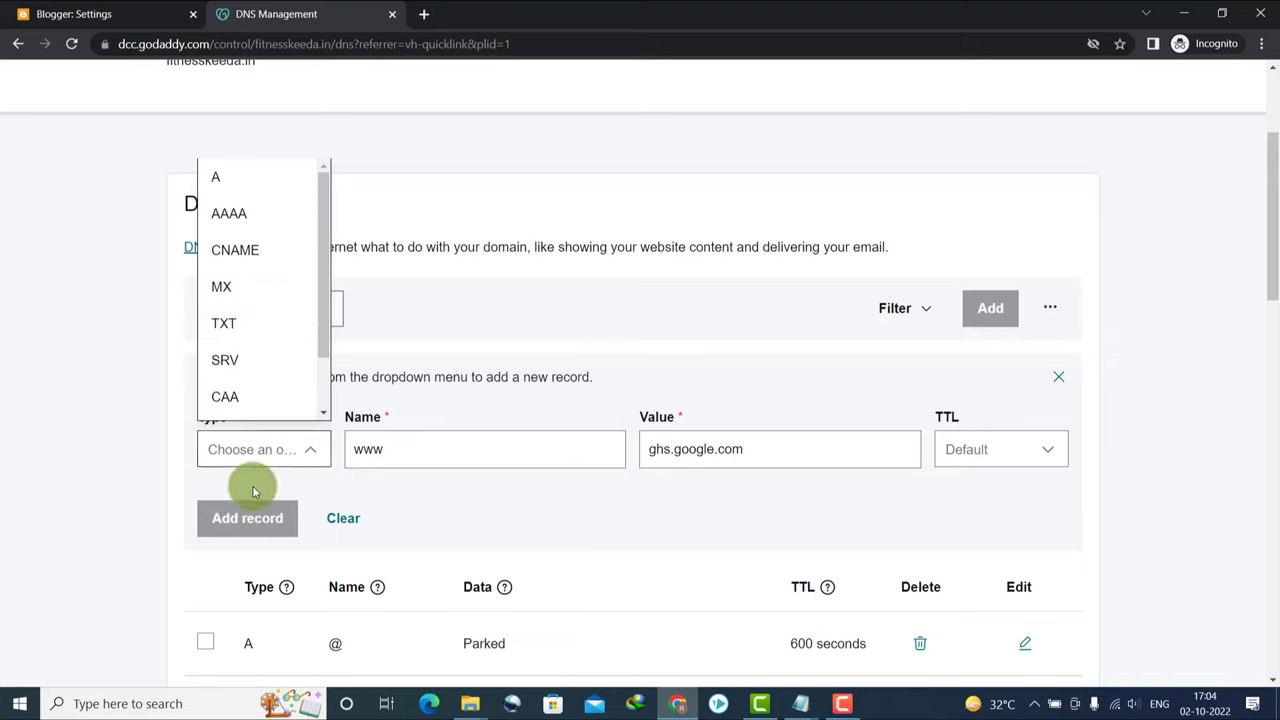
pyautogui.click(249, 249)
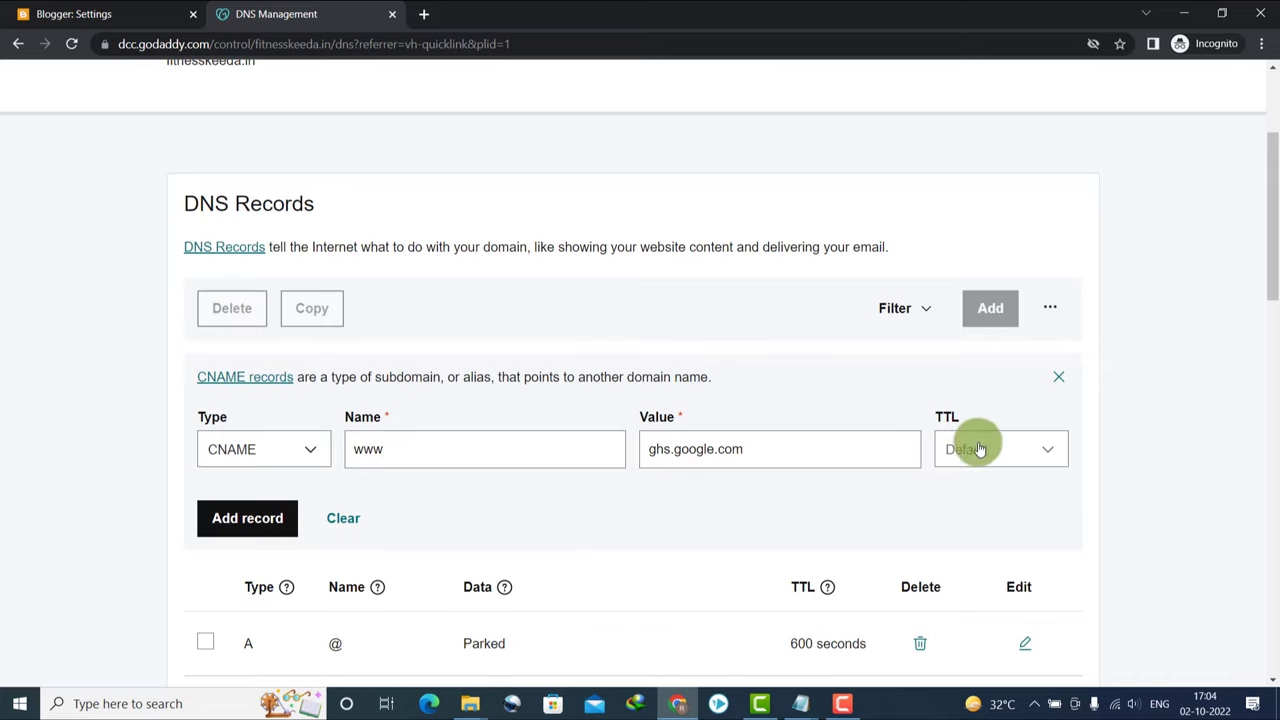
pyautogui.click(288, 520)
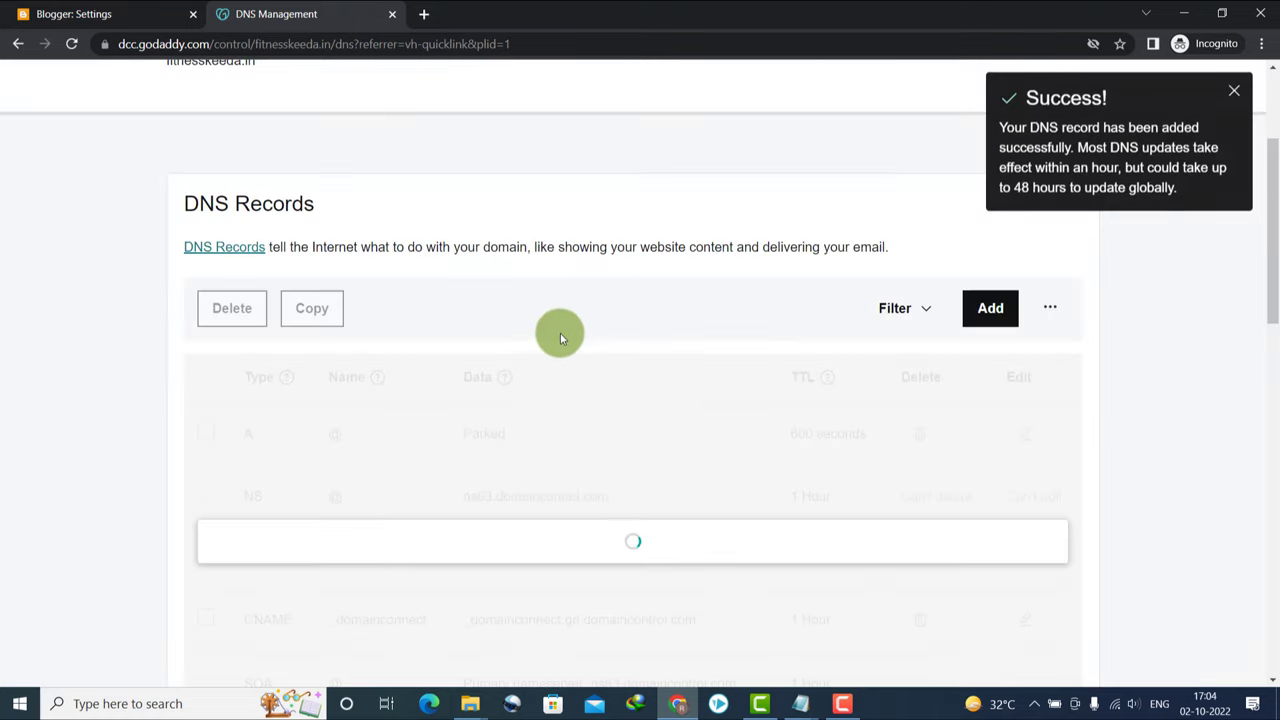
pyautogui.scroll(-1, 1150, 262)
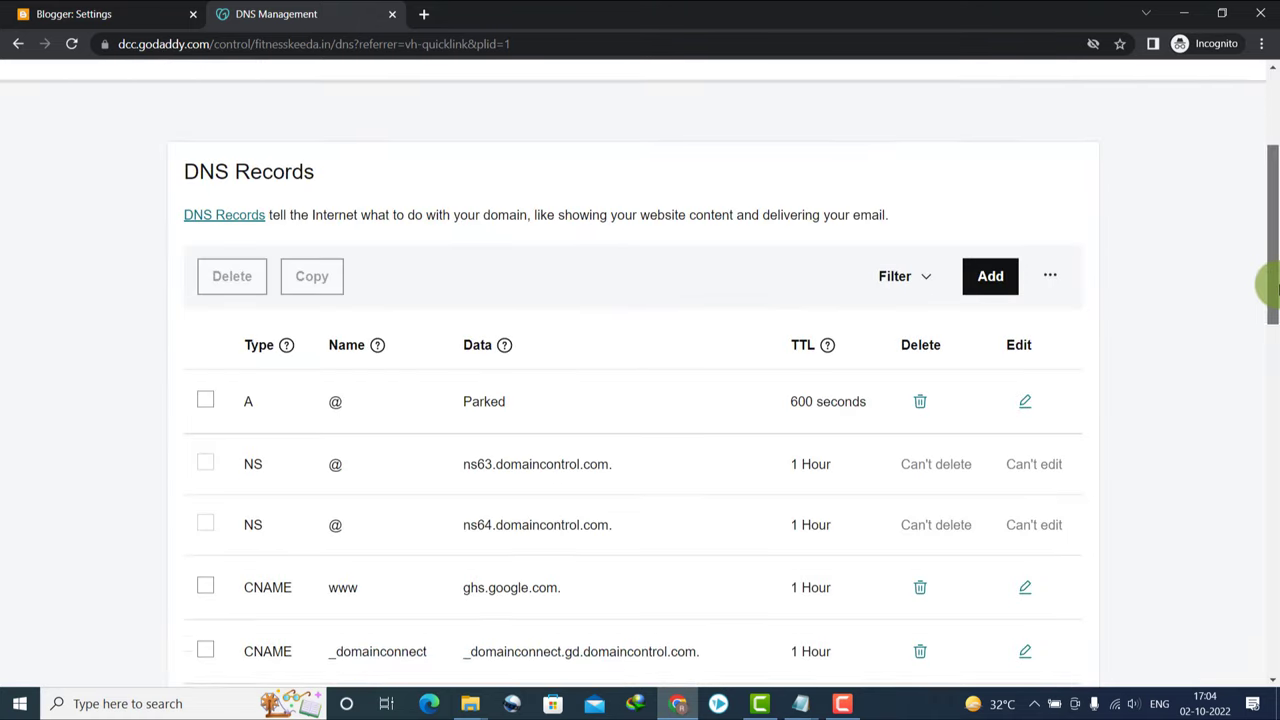
# - Start a second CNAME record, using the verification name copied from Blogger's custom domain dialog
pyautogui.click(1005, 198)
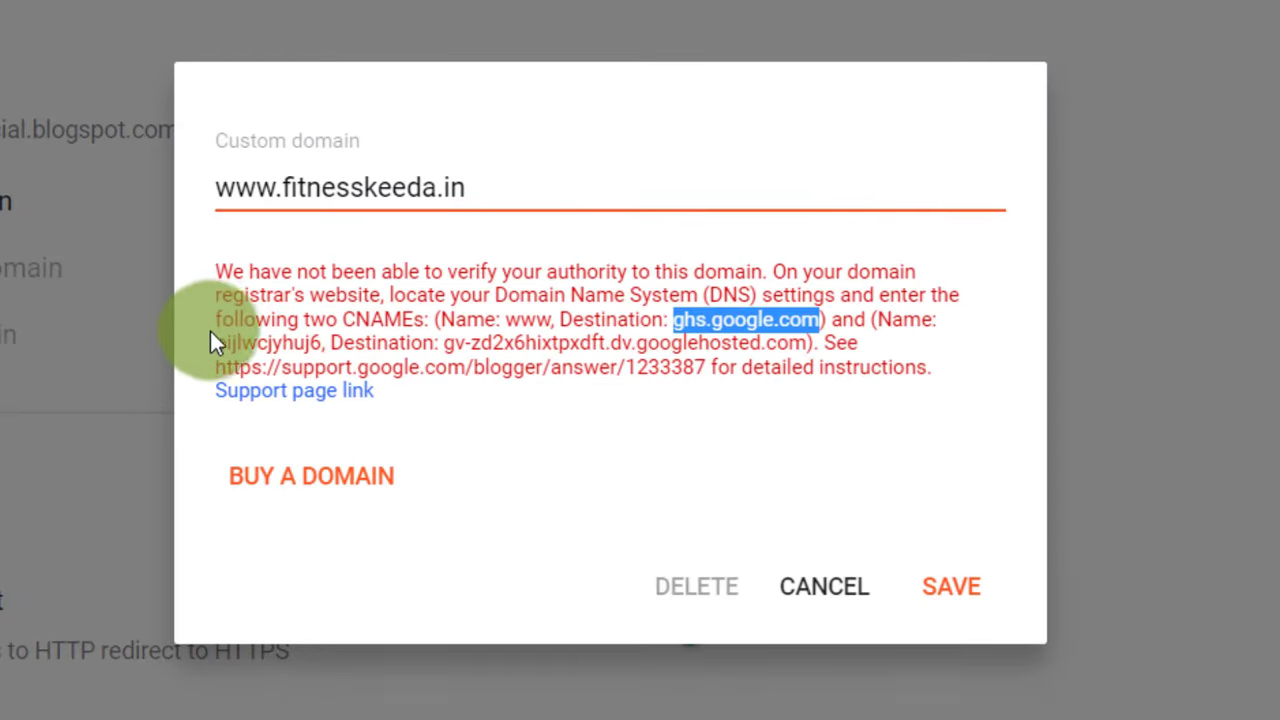
pyautogui.moveTo(215, 342); pyautogui.dragTo(322, 350)
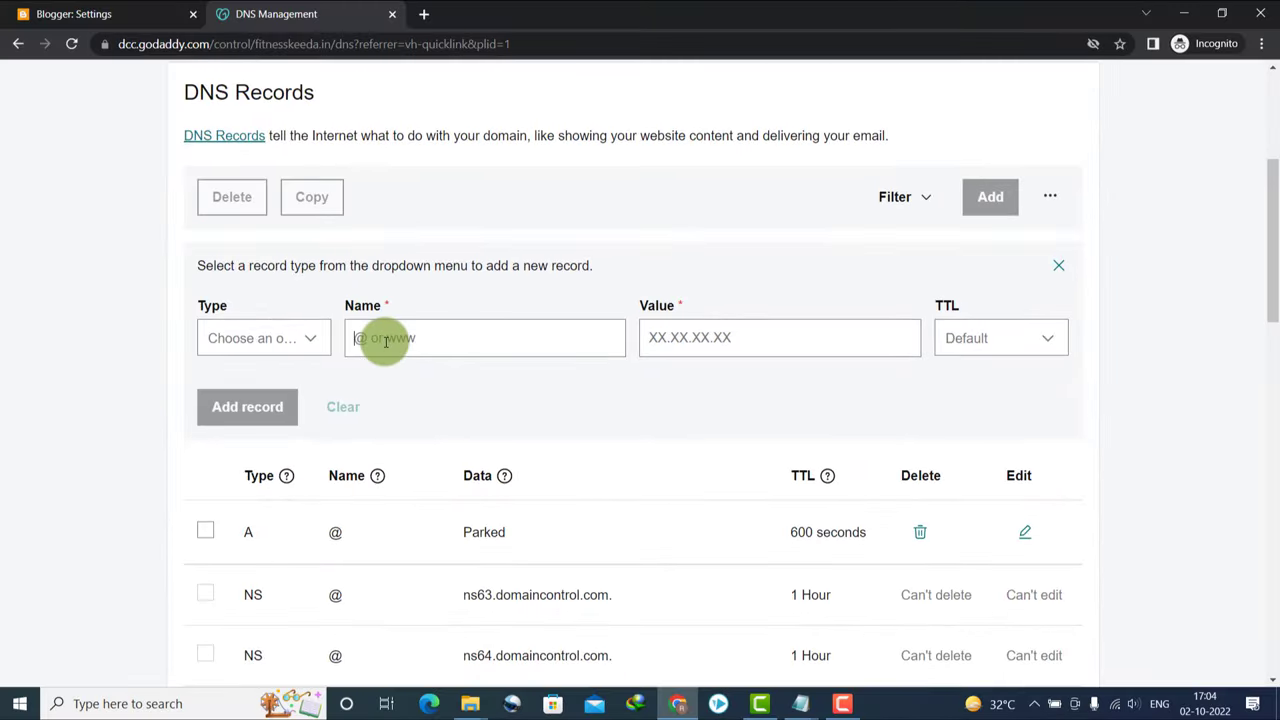
pyautogui.click(257, 338)
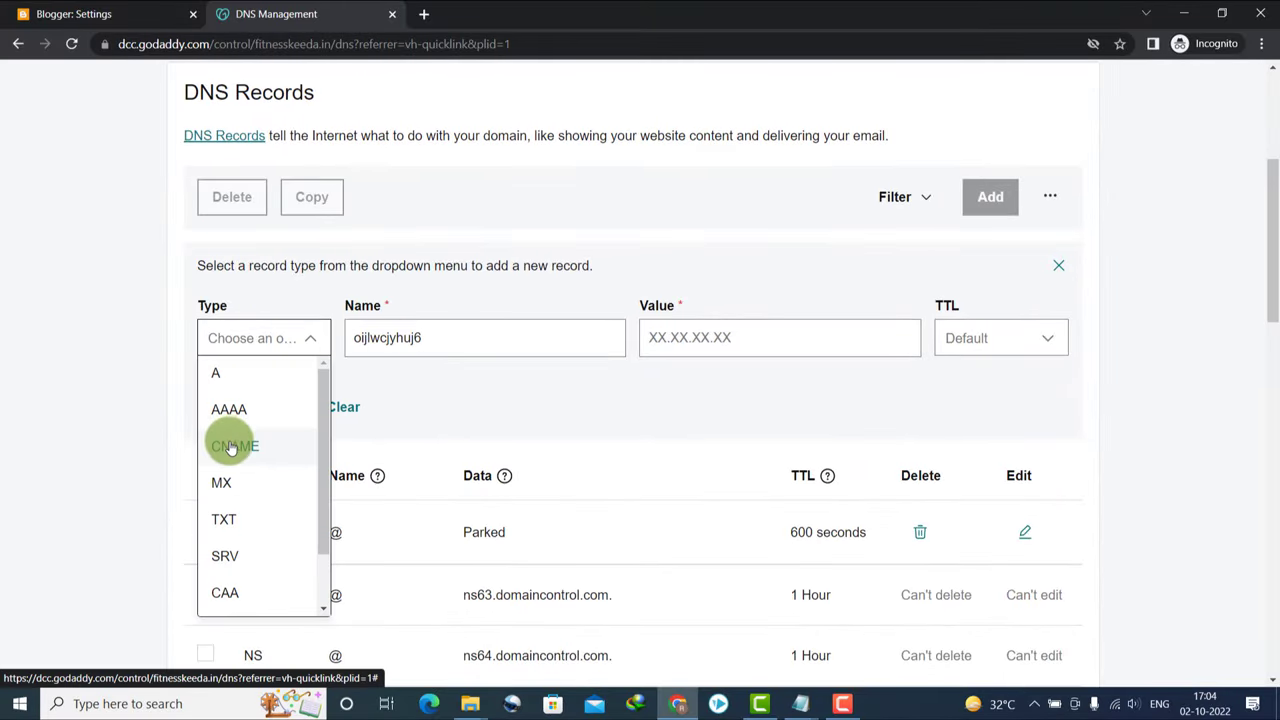
pyautogui.click(229, 443)
# - Copy the second CNAME's verification destination from Blogger into the record's value, add the record and reload the DNS page
pyautogui.click(90, 14)
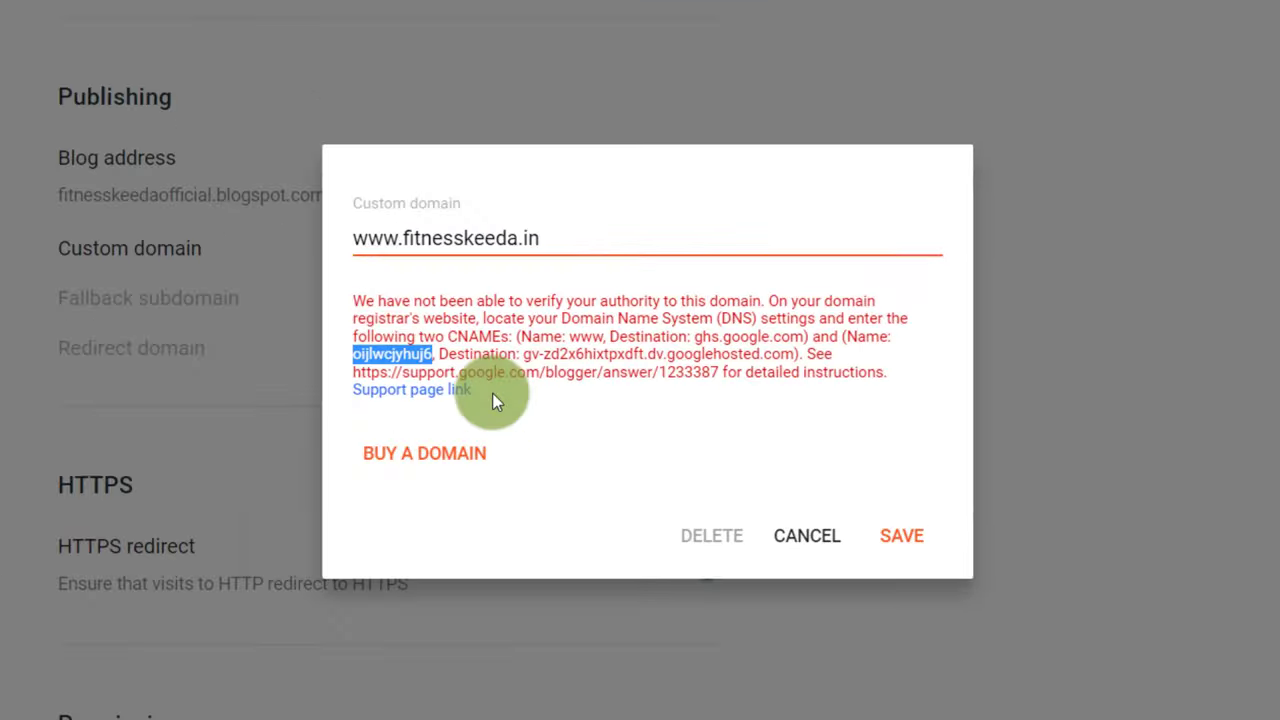
pyautogui.moveTo(515, 351); pyautogui.dragTo(792, 355)
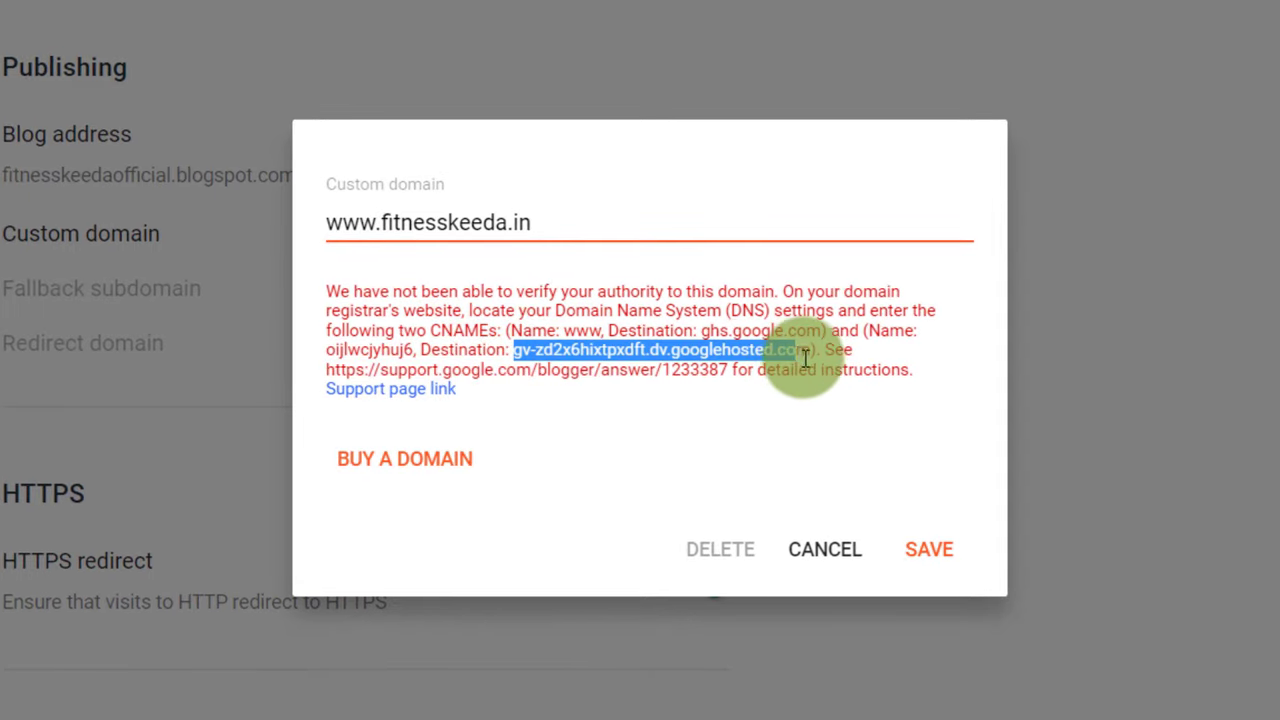
pyautogui.hotkey('ctrl', 'Tab')
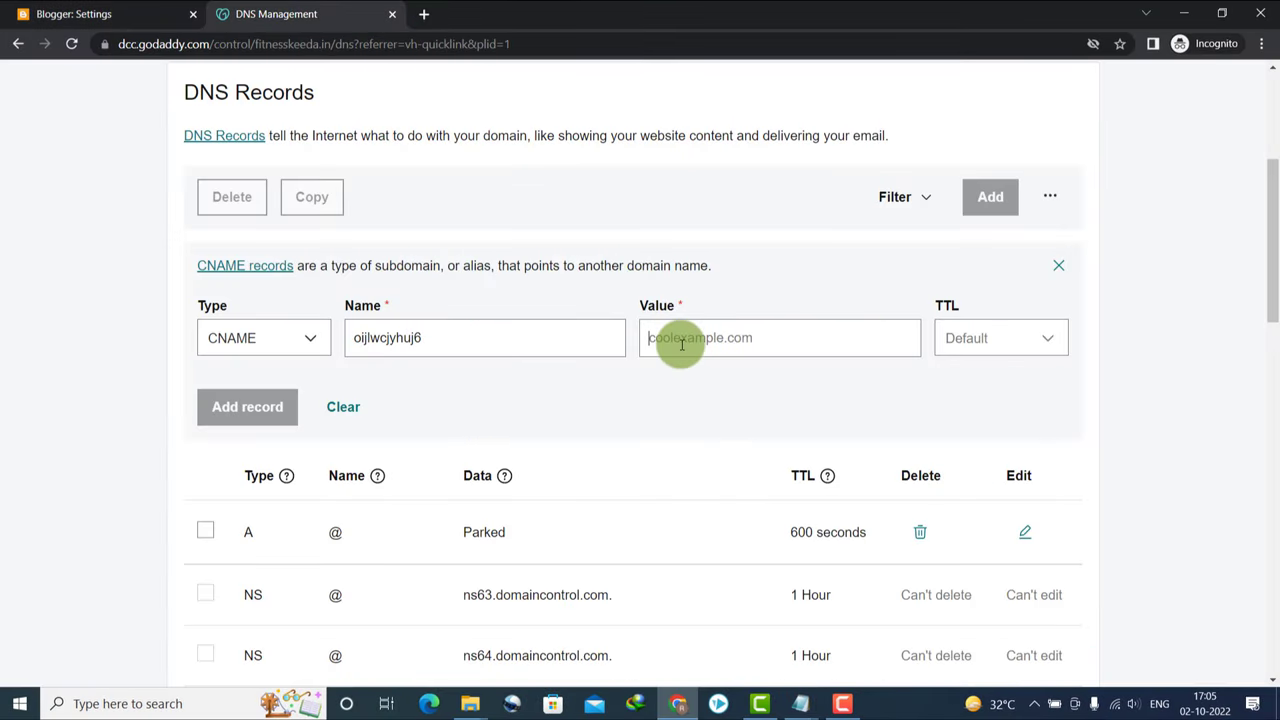
pyautogui.write('gv-zd2x6hixtpxdft.dv.googlehosted.com')
pyautogui.click(243, 406)
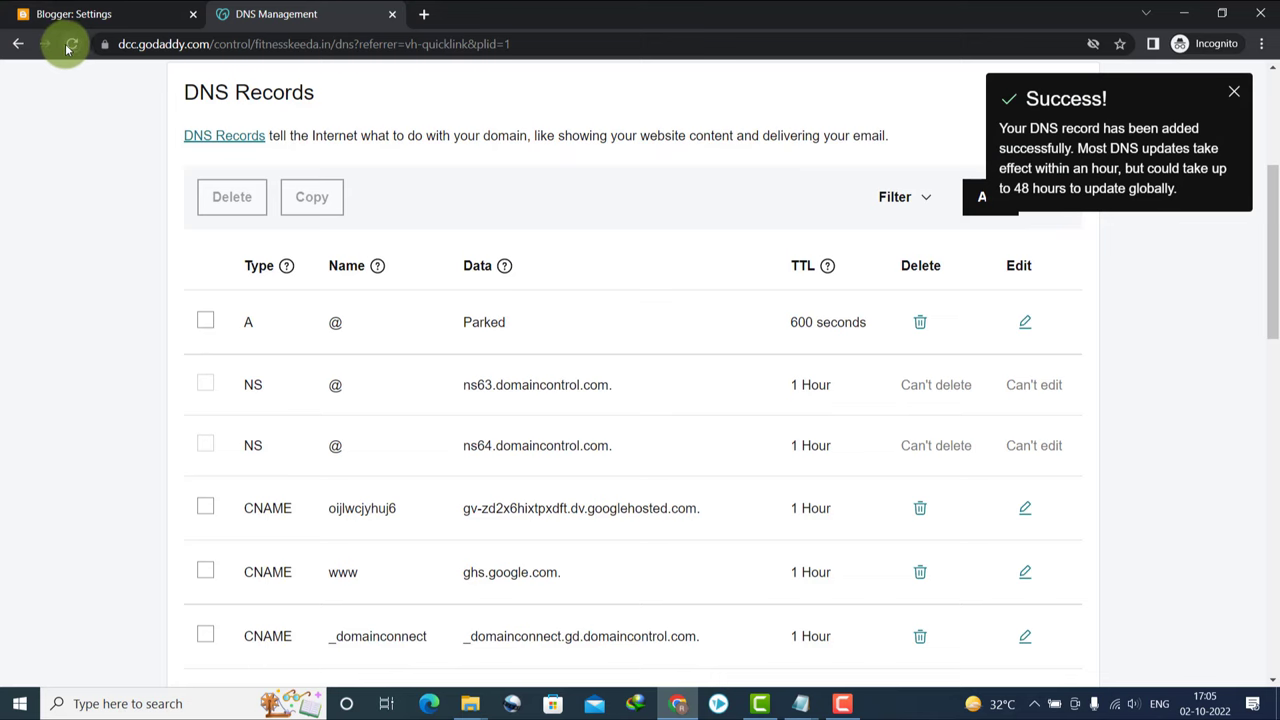
pyautogui.click(70, 45)
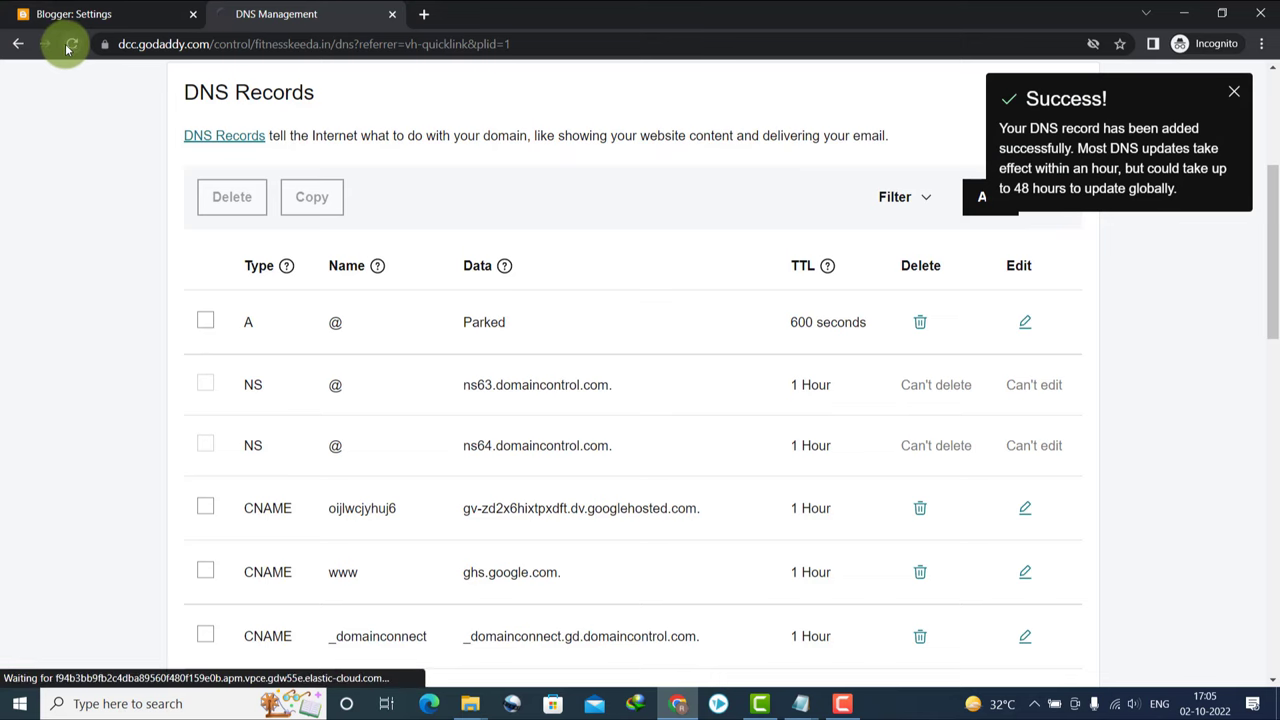
pyautogui.click(128, 7)
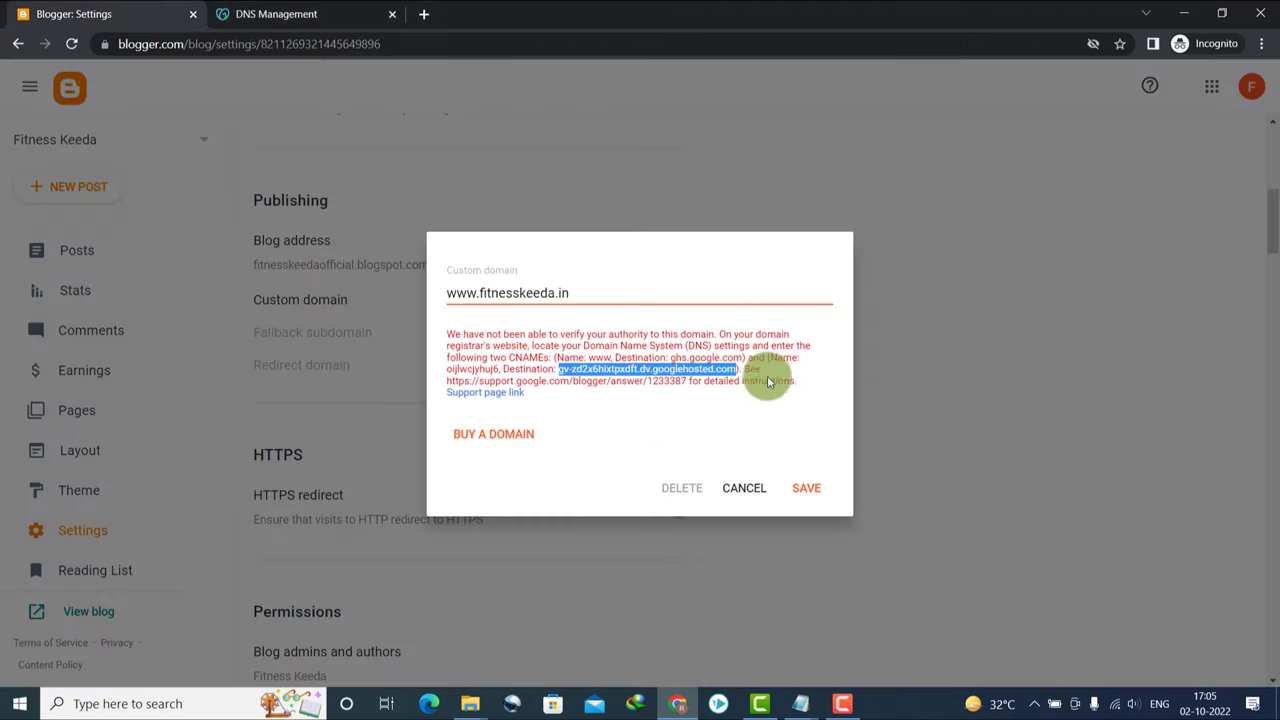
pyautogui.click(803, 490)
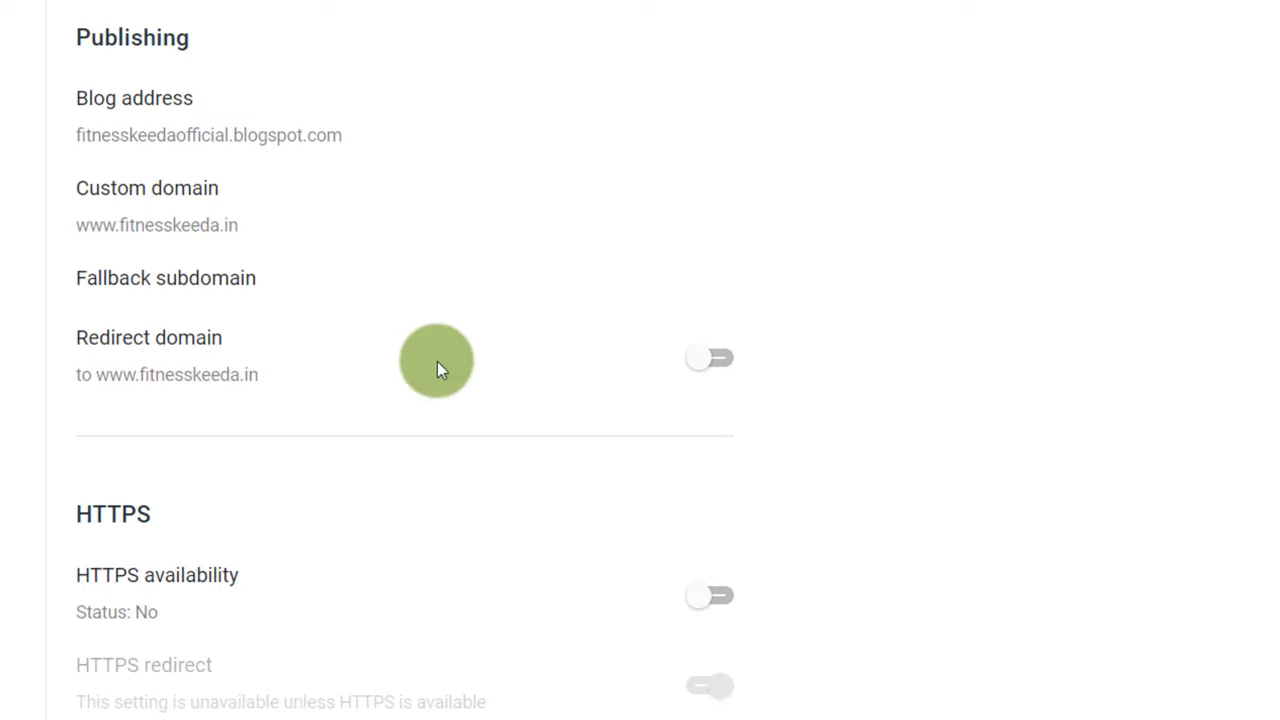
pyautogui.click(712, 360)
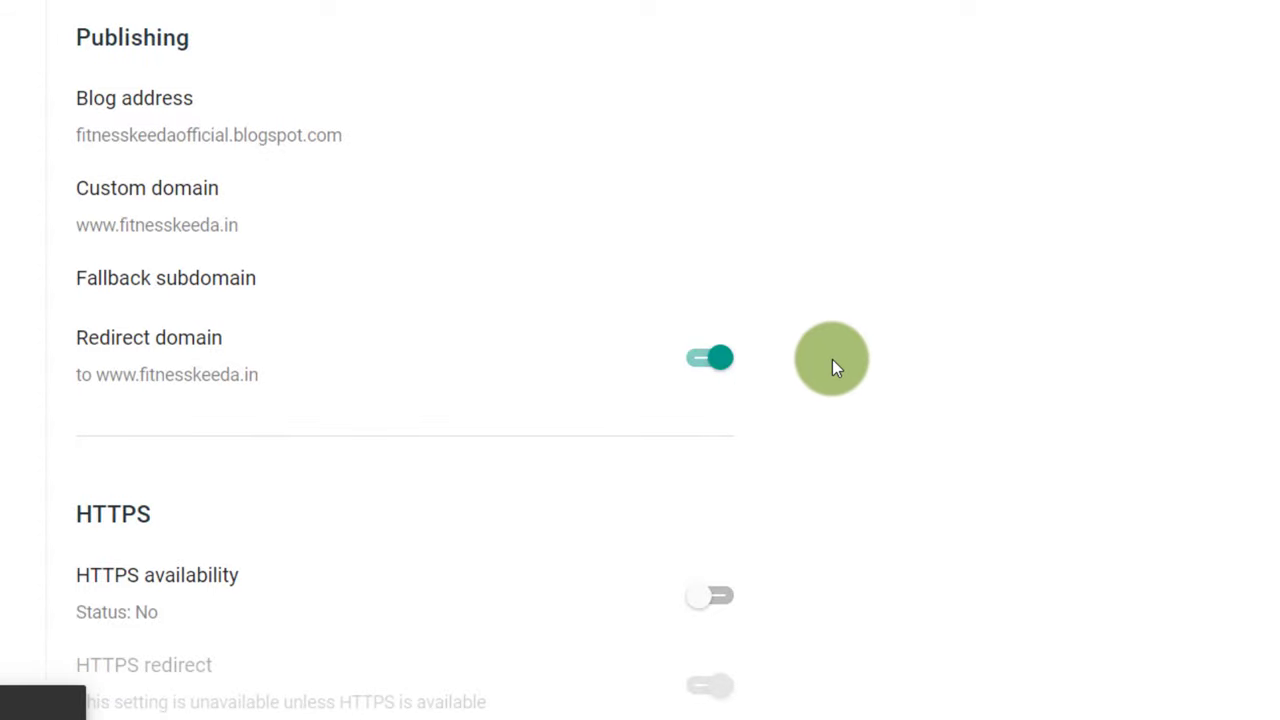
# - Open the live blog from Blogger and reload the fitnesskeeda.in page to check whether it works
pyautogui.scroll(-4, 640, 360)
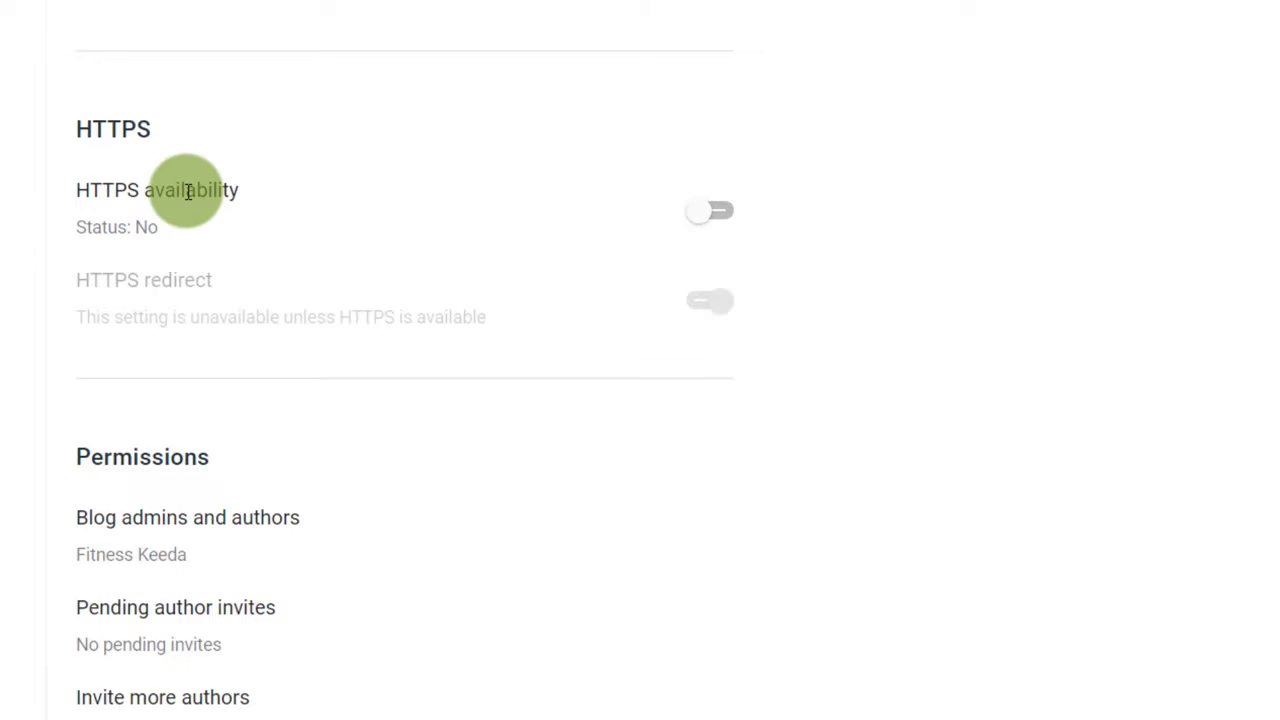
pyautogui.click(51, 614)
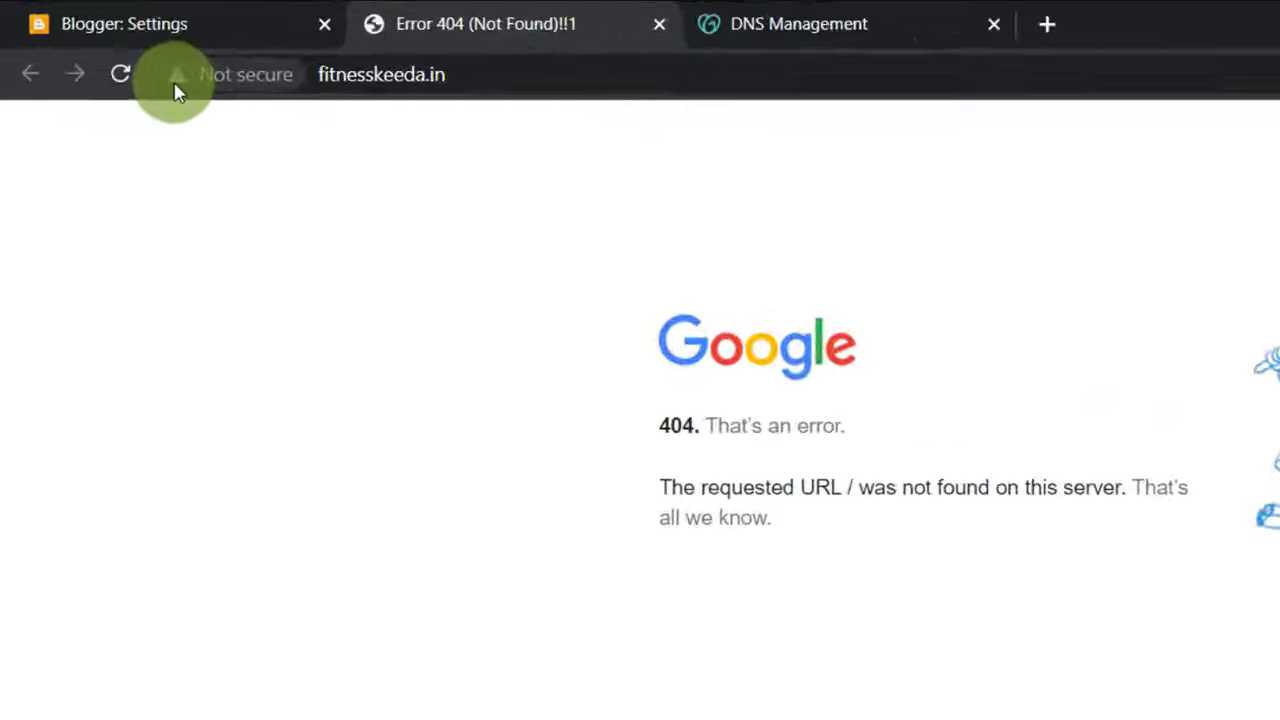
pyautogui.click(112, 46)
pyautogui.click(17, 133)
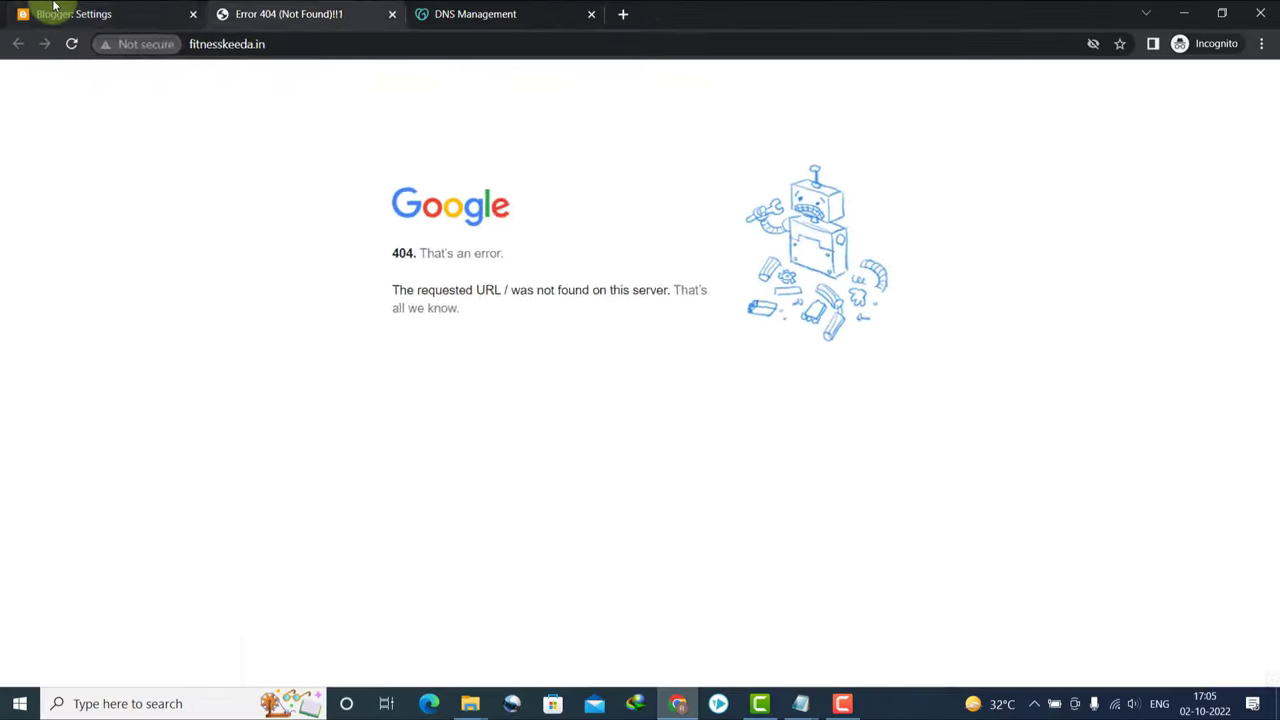
# - Return to Blogger's settings and turn on HTTPS availability for the blog
pyautogui.click(60, 13)
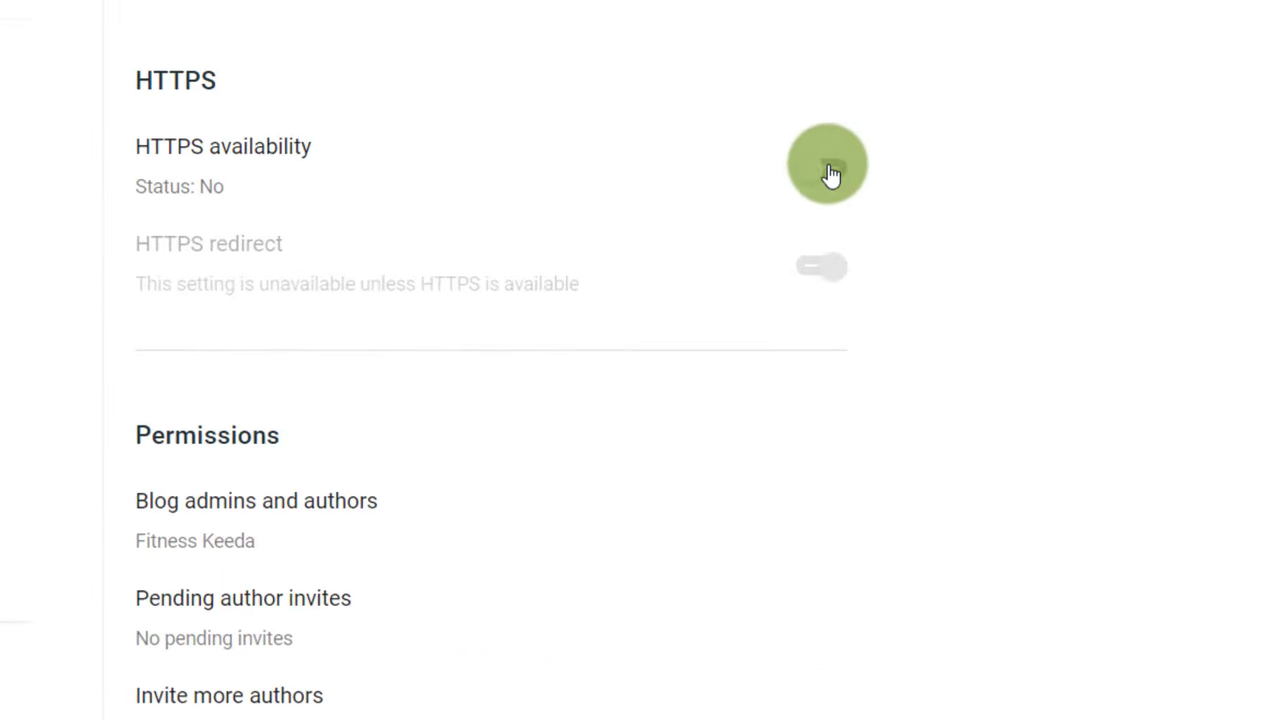
pyautogui.click(829, 170)
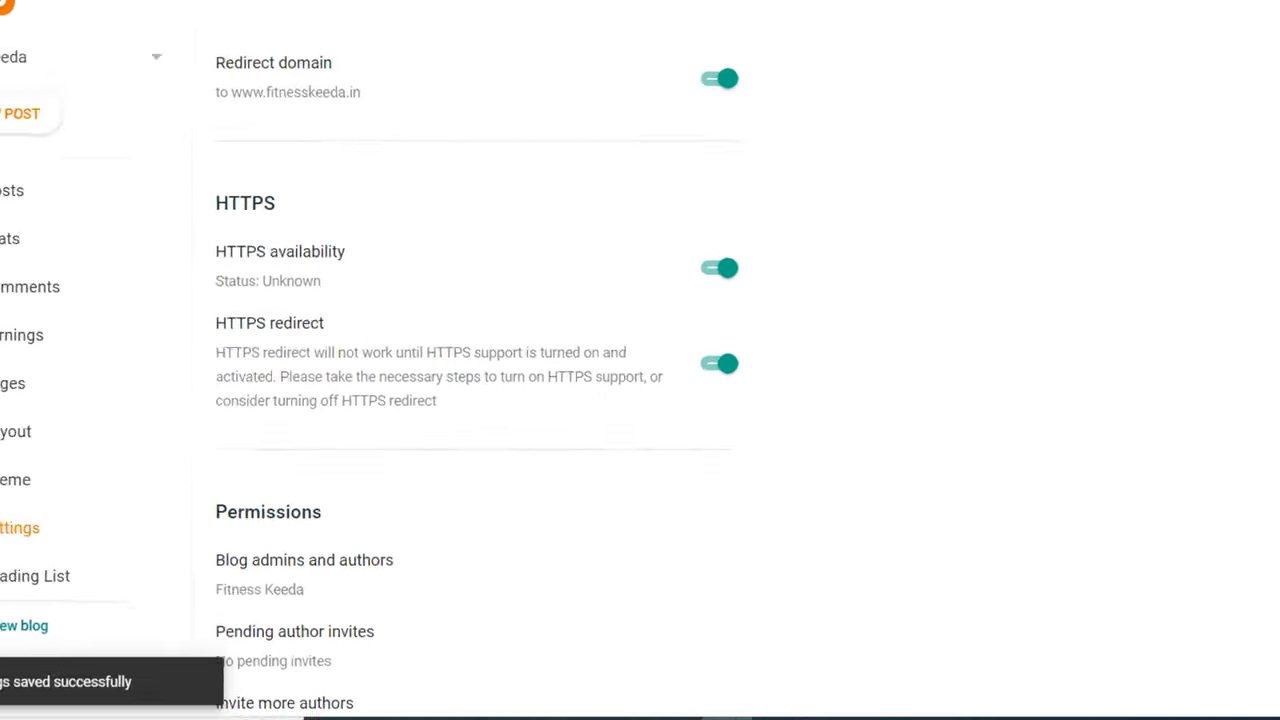
pyautogui.moveTo(1268, 314); pyautogui.dragTo(1270, 245)
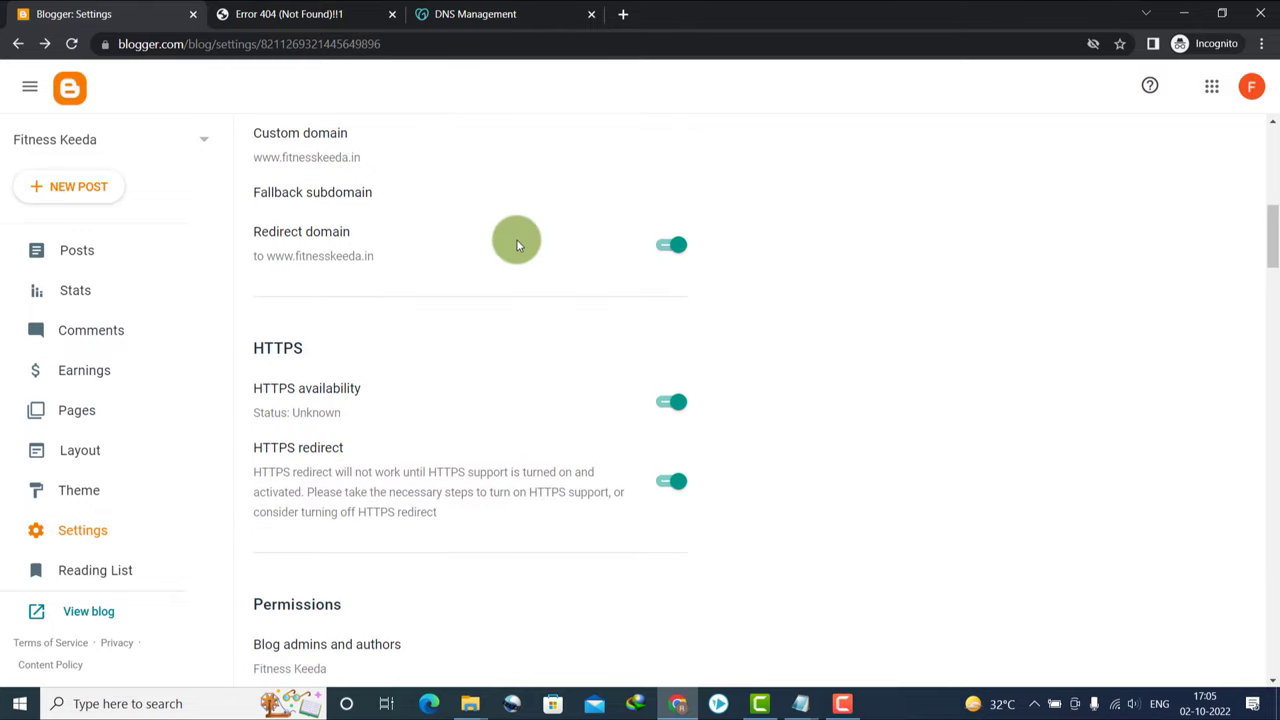
# - Reload the open fitnesskeeda.in page to recheck the site, and return to Blogger's settings
pyautogui.click(287, 9)
pyautogui.click(80, 43)
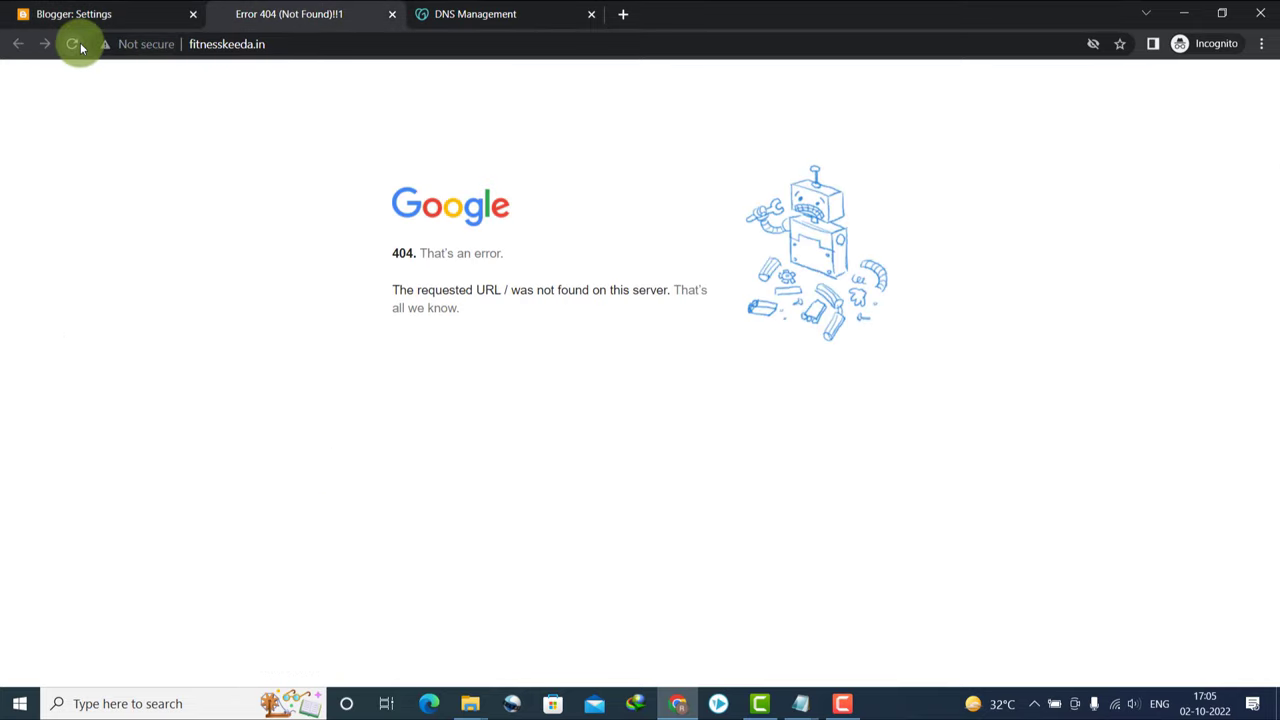
pyautogui.click(117, 8)
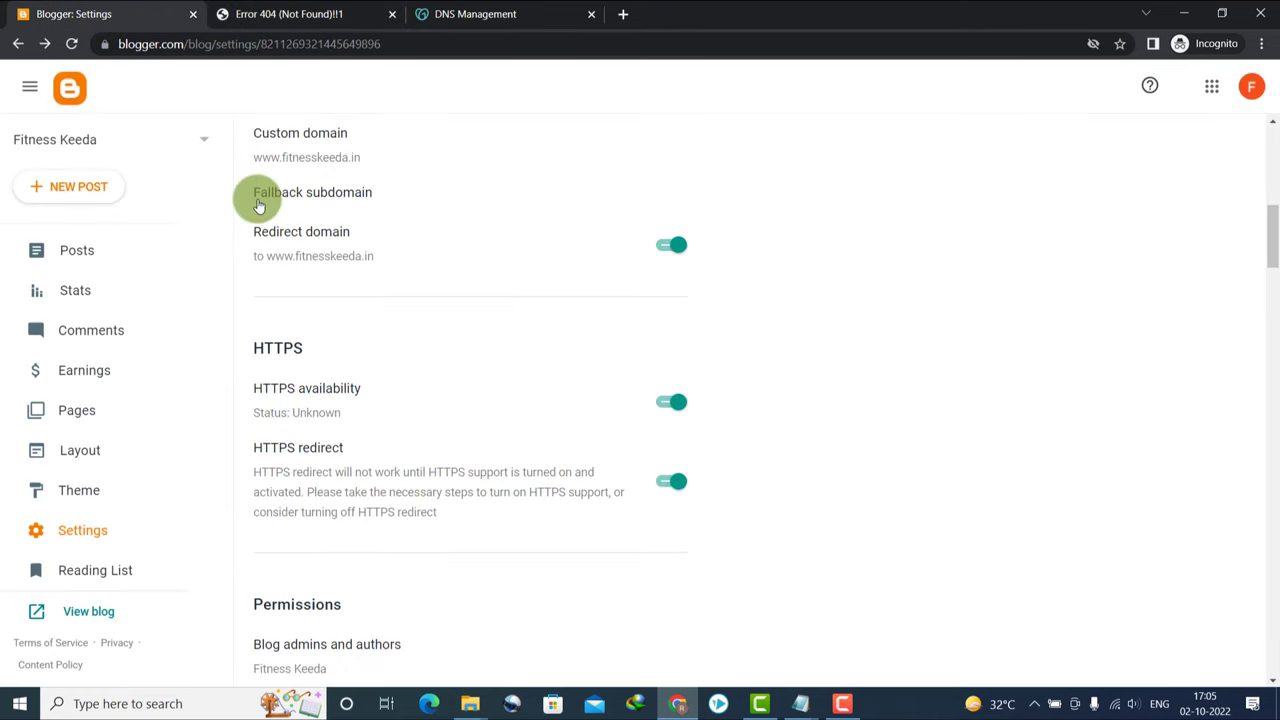
# - View the published blog from Blogger's posts page and check the domain in its address
pyautogui.click(250, 10)
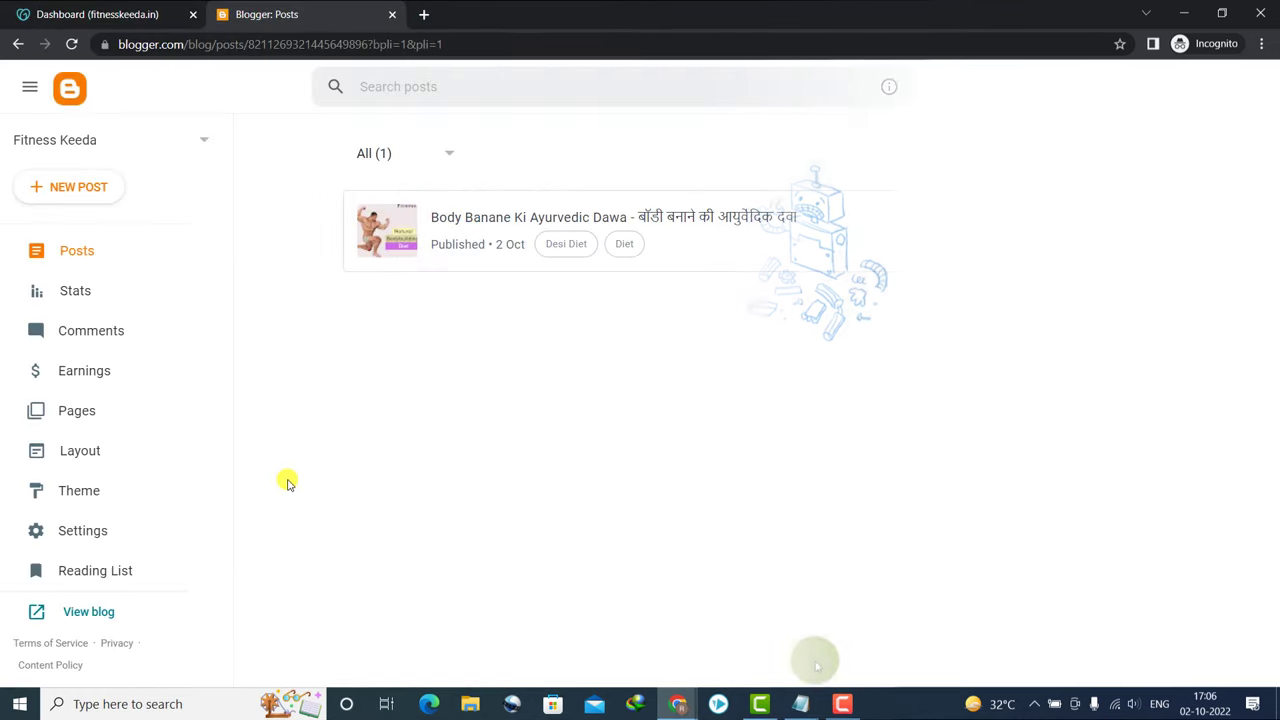
pyautogui.click(88, 612)
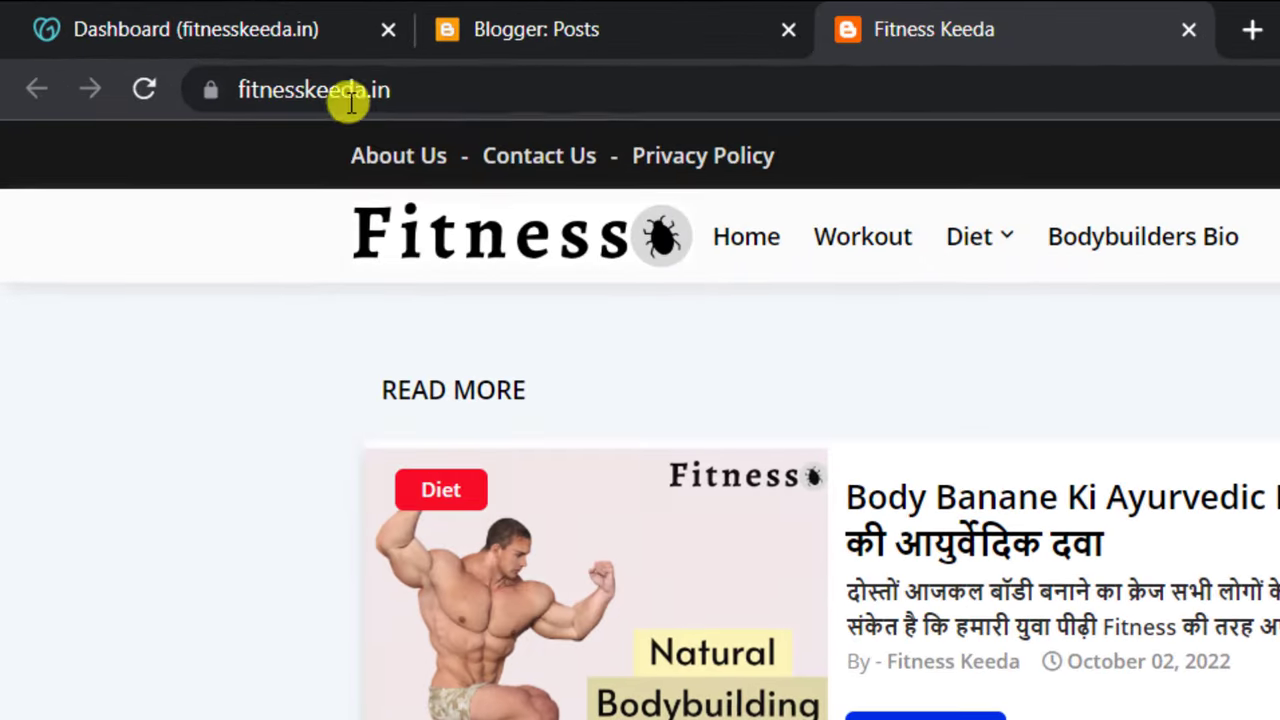
pyautogui.click(280, 70)
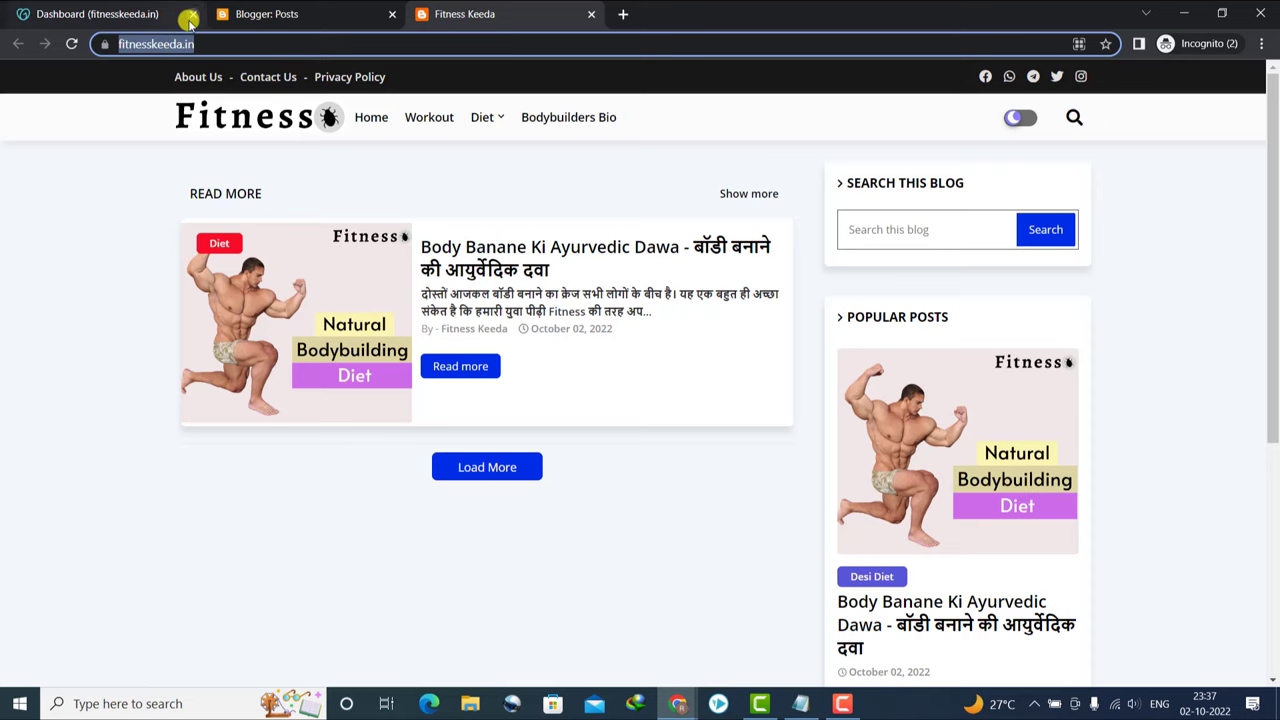
pyautogui.click(622, 14)
pyautogui.write('http://fitnesskeeda.com/')
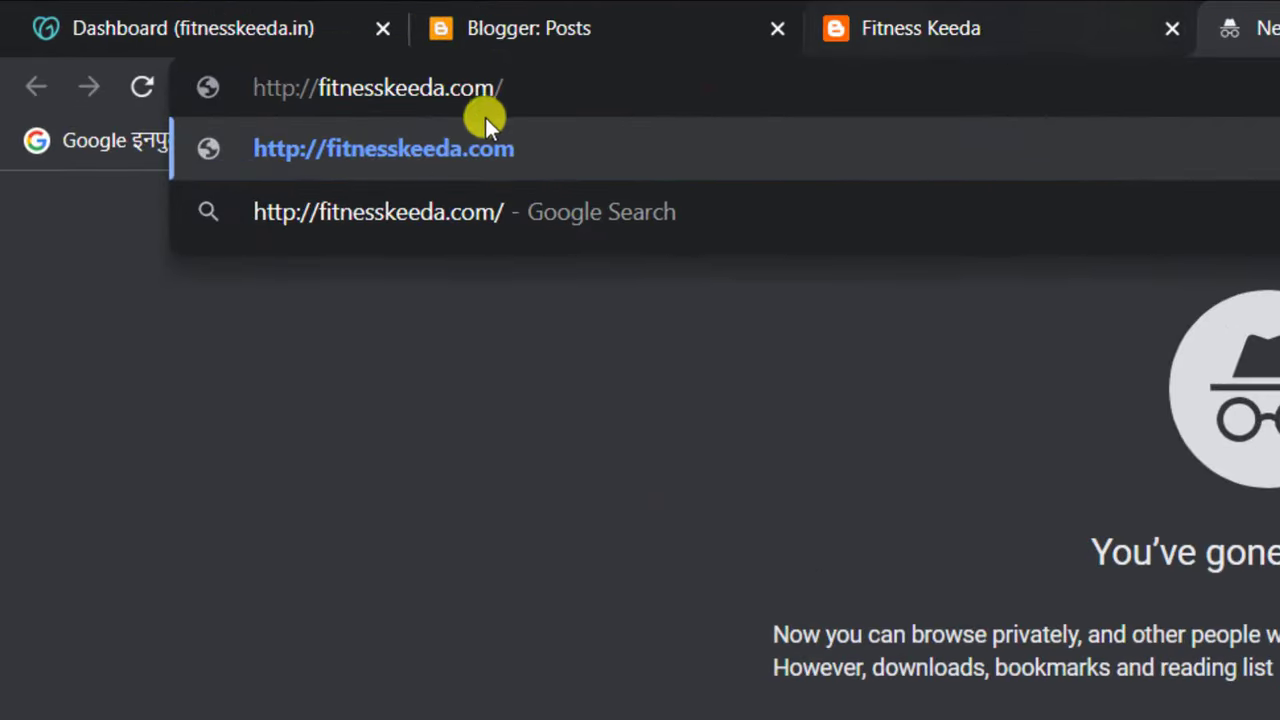
pyautogui.moveTo(318, 93); pyautogui.dragTo(229, 94)
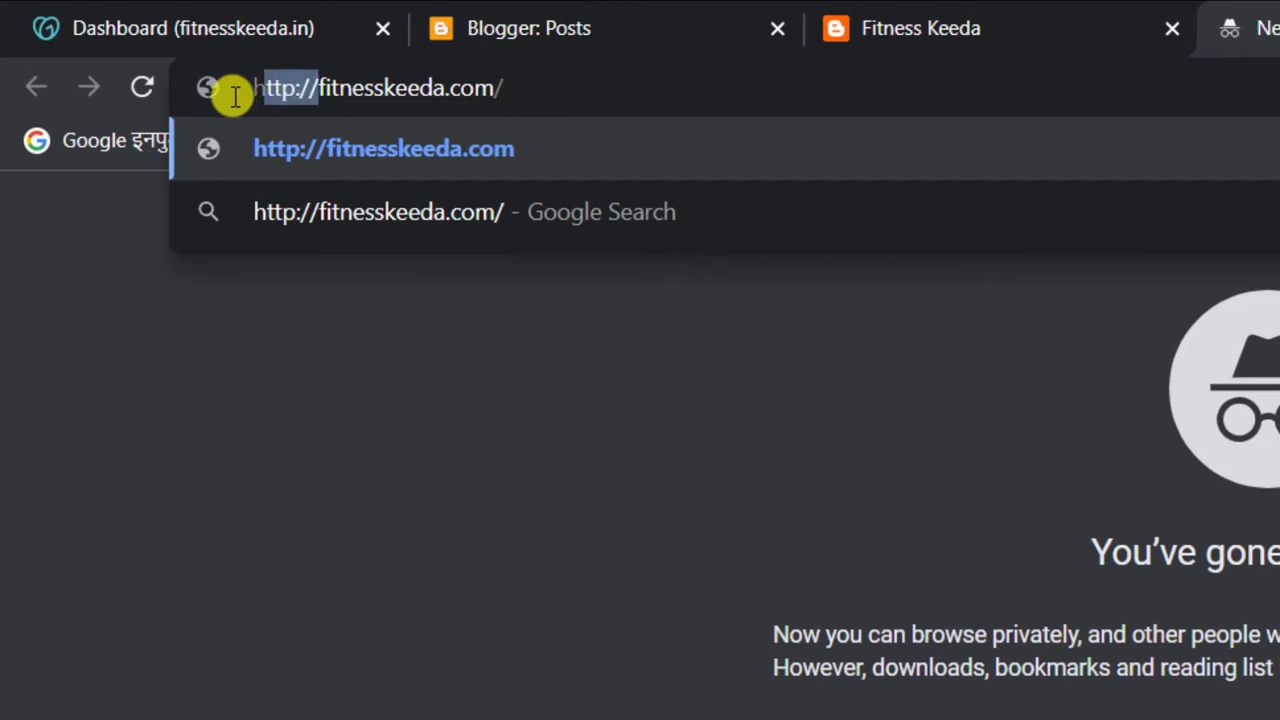
pyautogui.press('BackSpace')
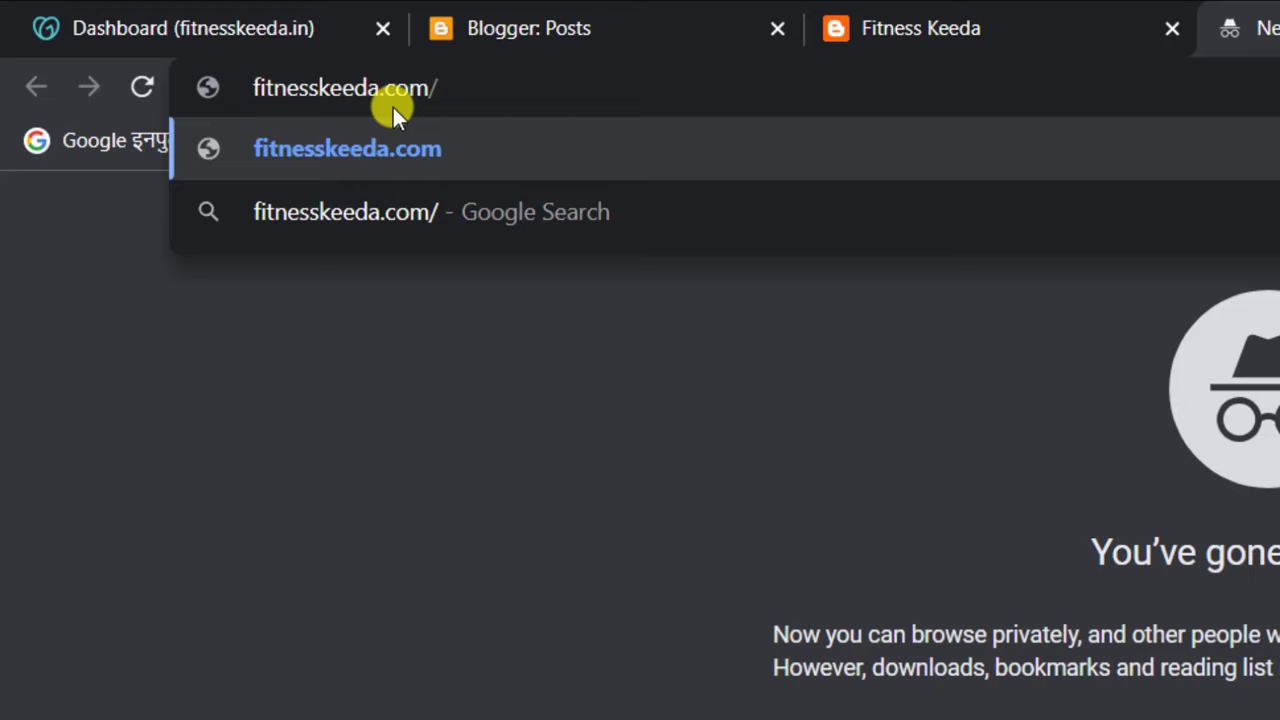
pyautogui.press('Return')
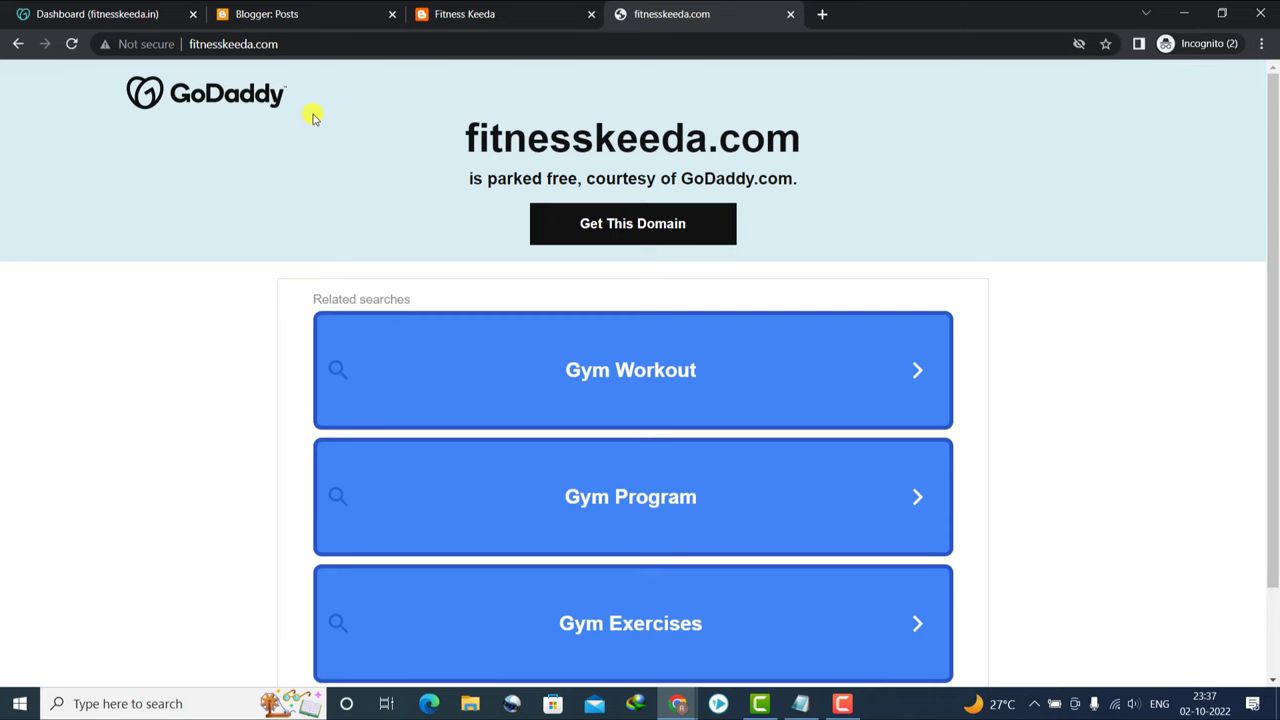
pyautogui.click(97, 14)
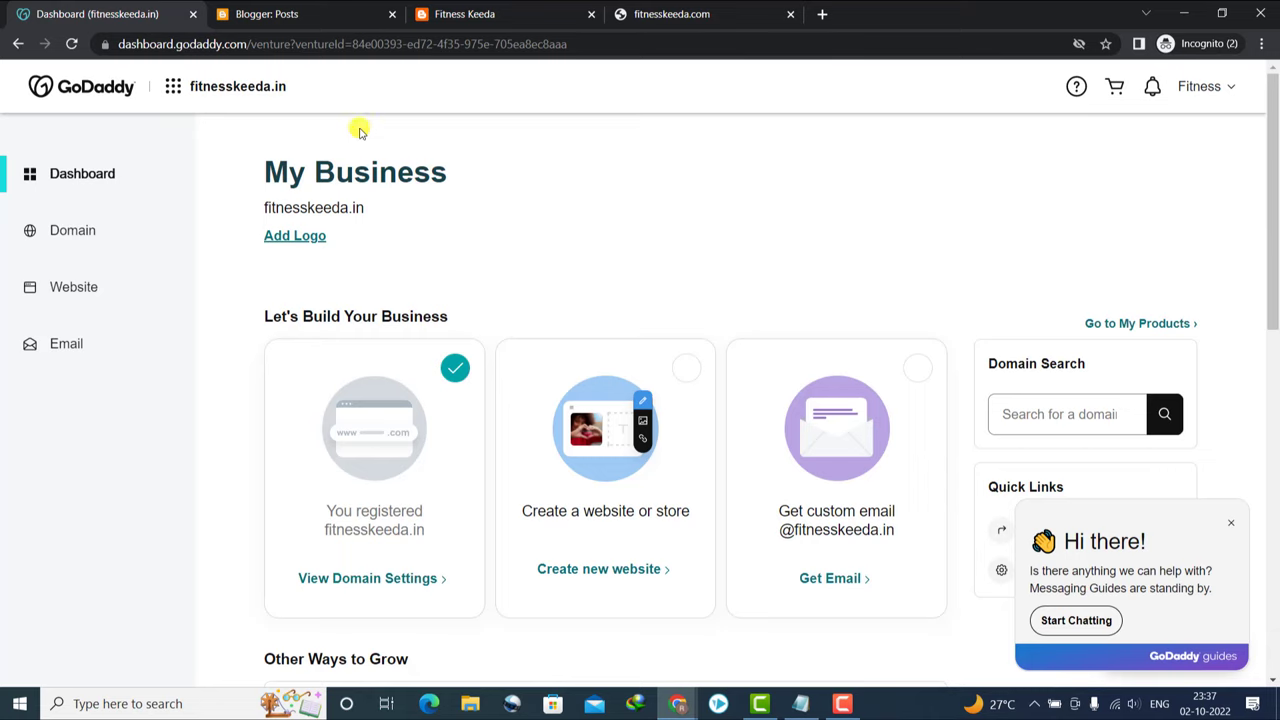
# - Open the DNS management page for fitnesskeeda.in in GoDaddy and locate its Forwarding section
pyautogui.click(94, 232)
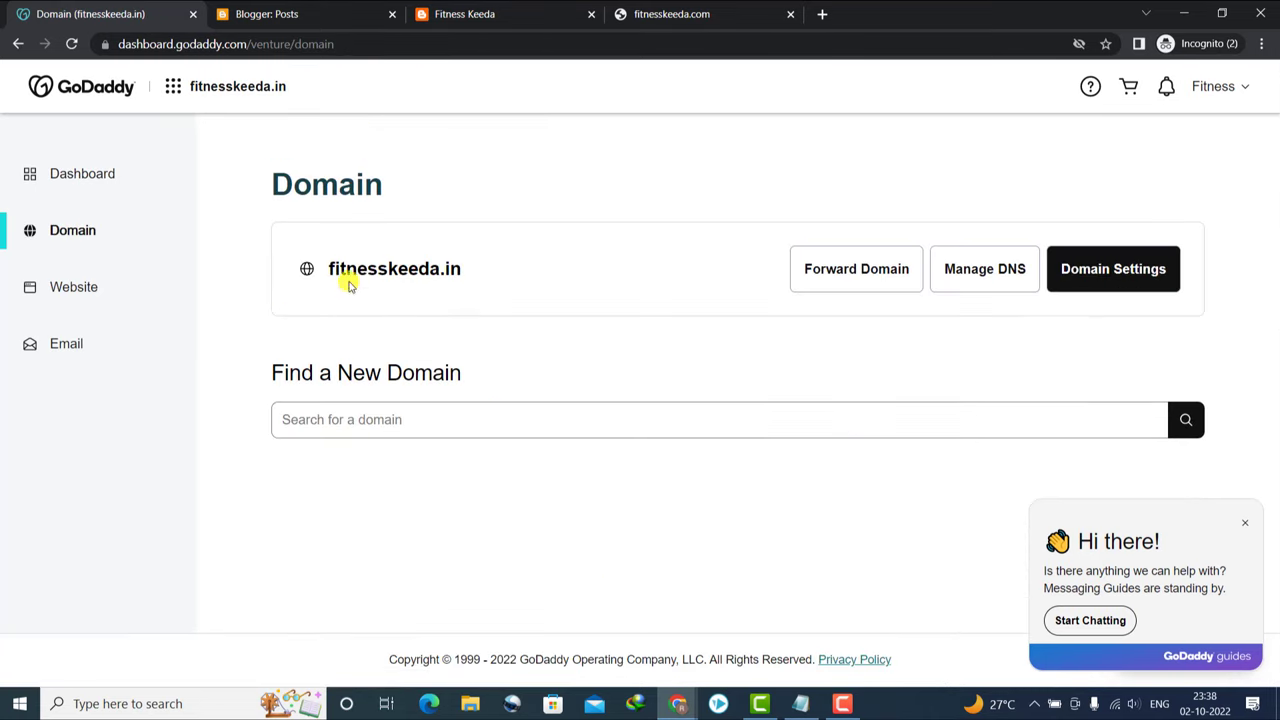
pyautogui.moveTo(464, 268); pyautogui.dragTo(324, 268)
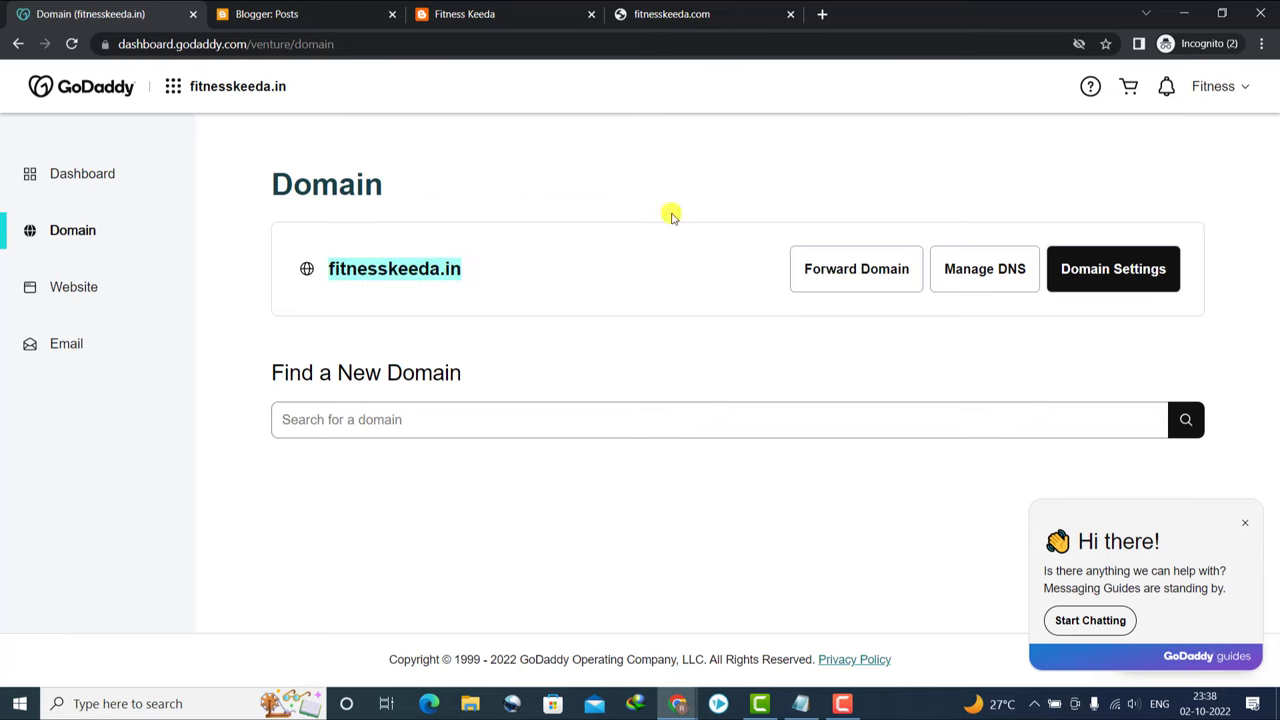
pyautogui.click(984, 280)
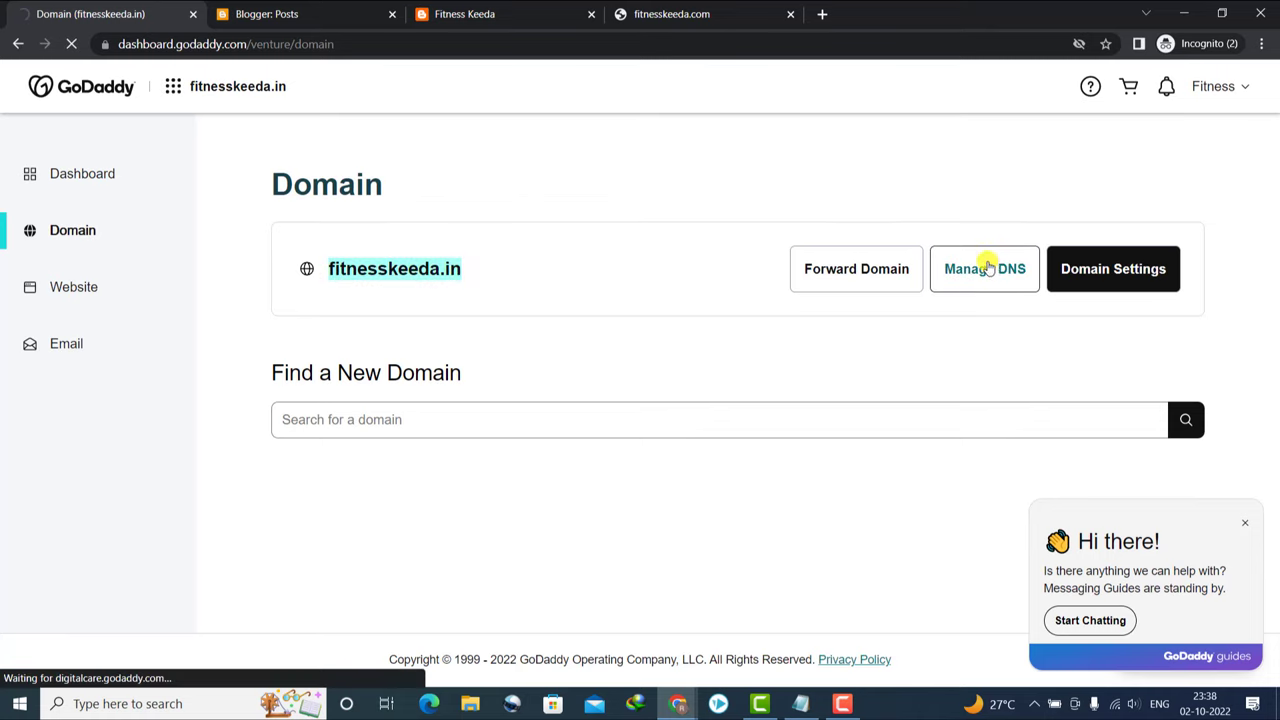
pyautogui.scroll(-7, 1273, 428)
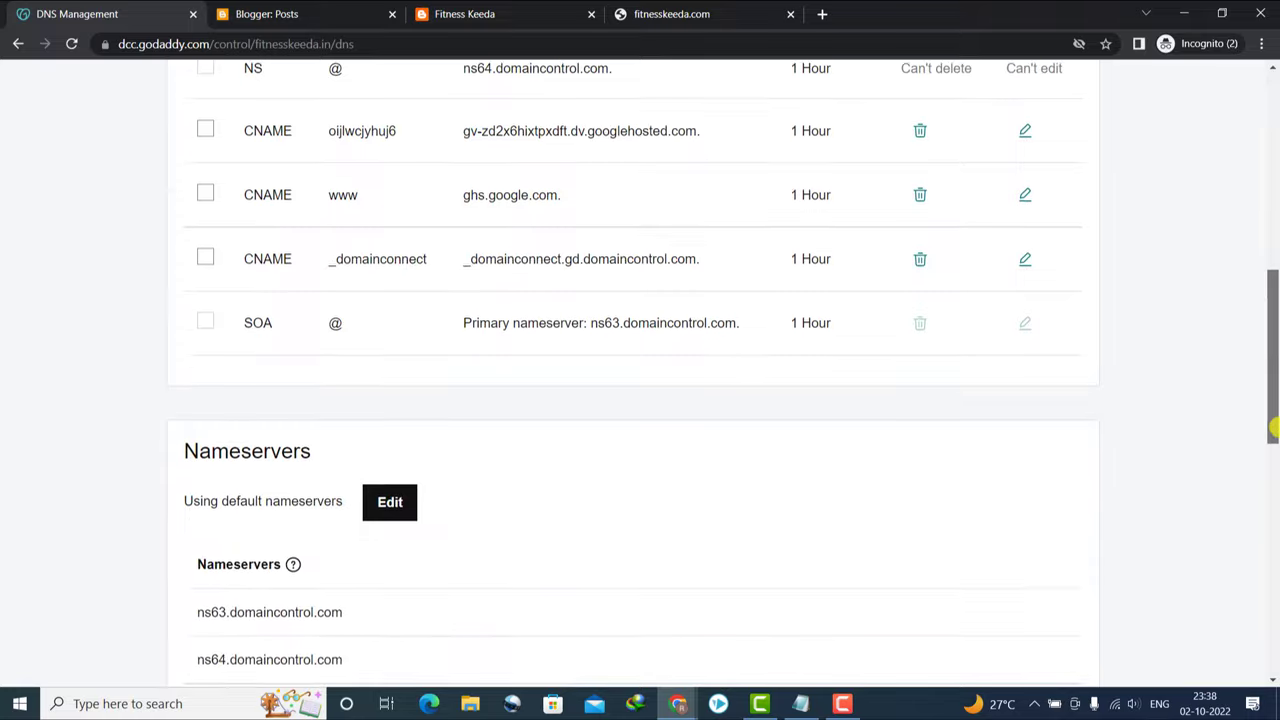
pyautogui.scroll(-6, 1273, 428)
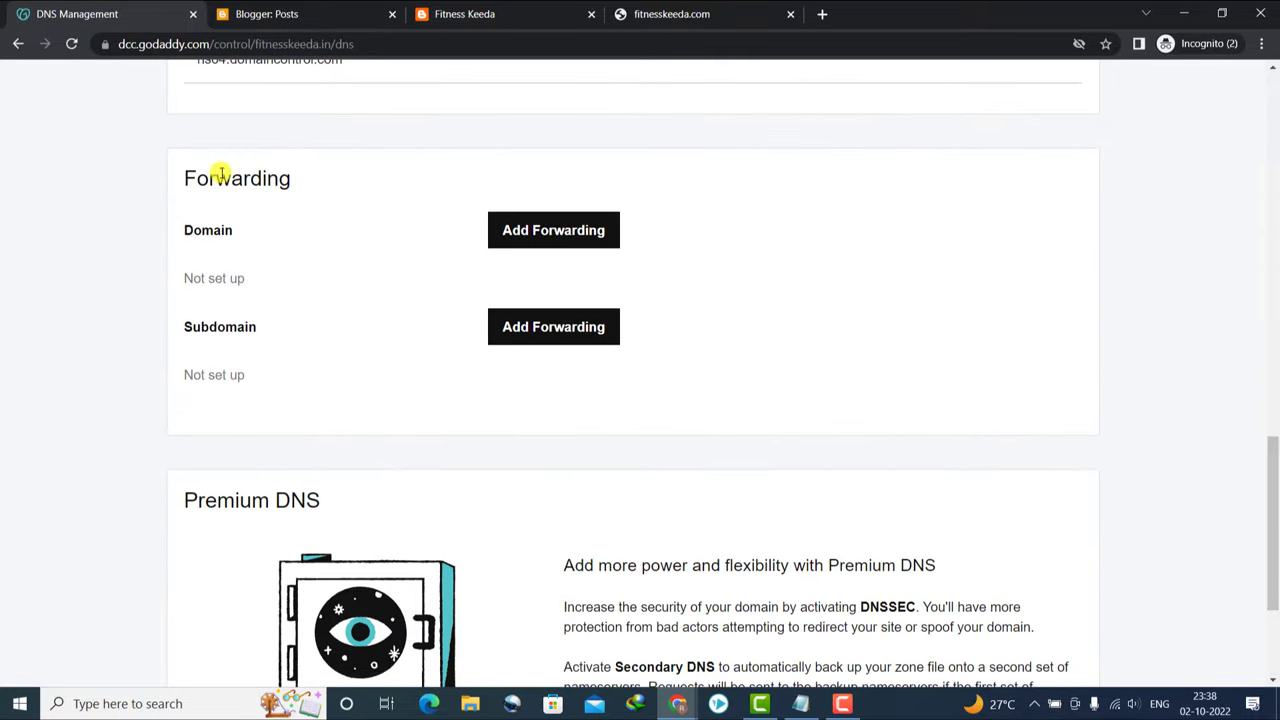
pyautogui.moveTo(158, 191); pyautogui.dragTo(411, 166)
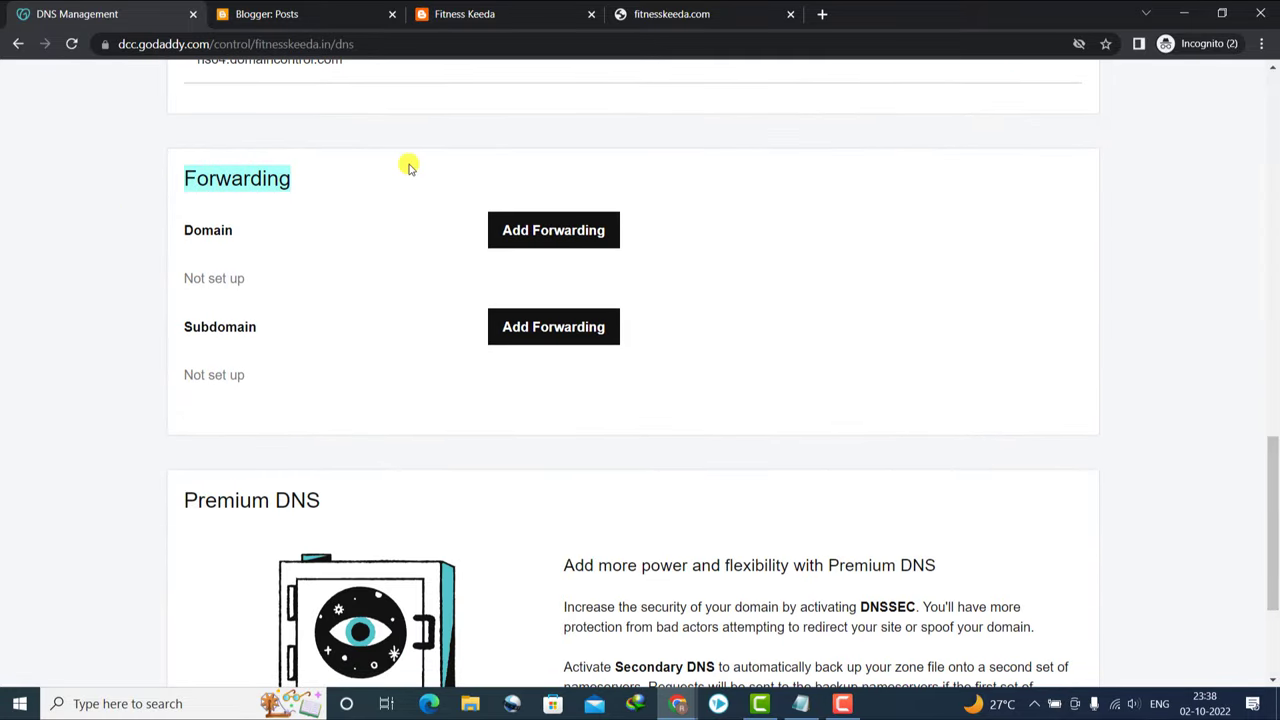
pyautogui.click(525, 230)
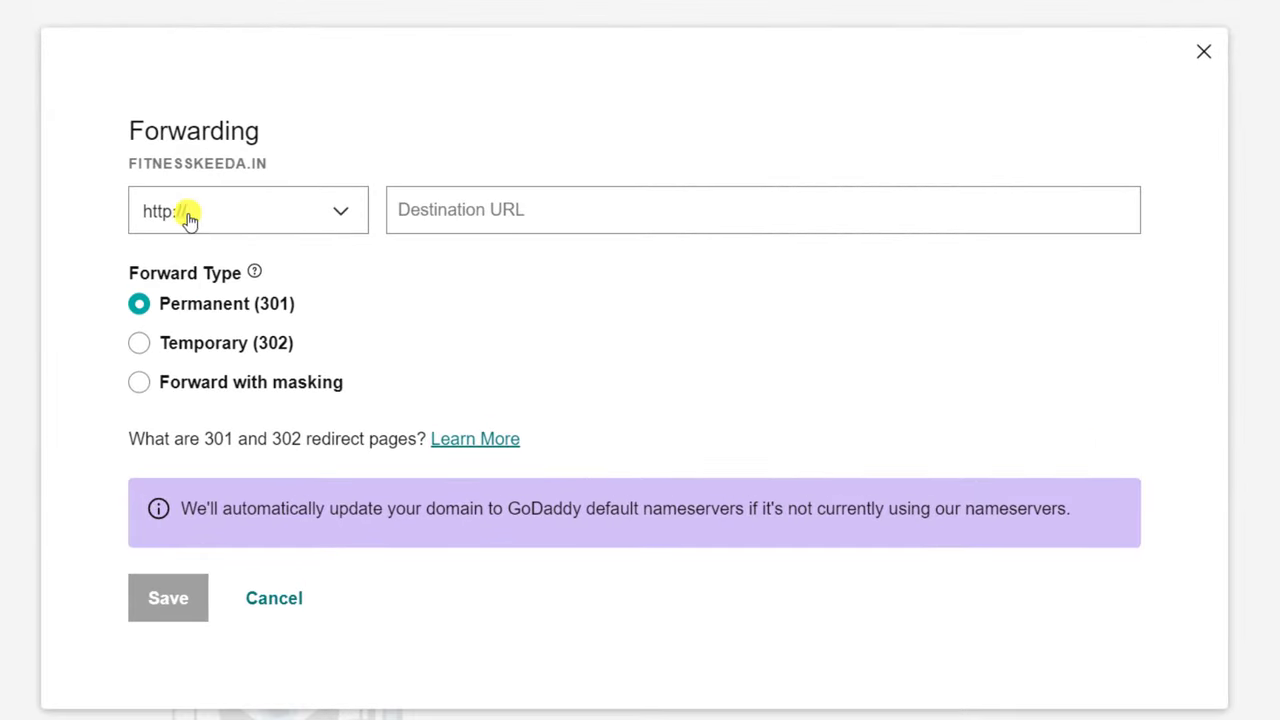
pyautogui.click(255, 215)
pyautogui.click(216, 316)
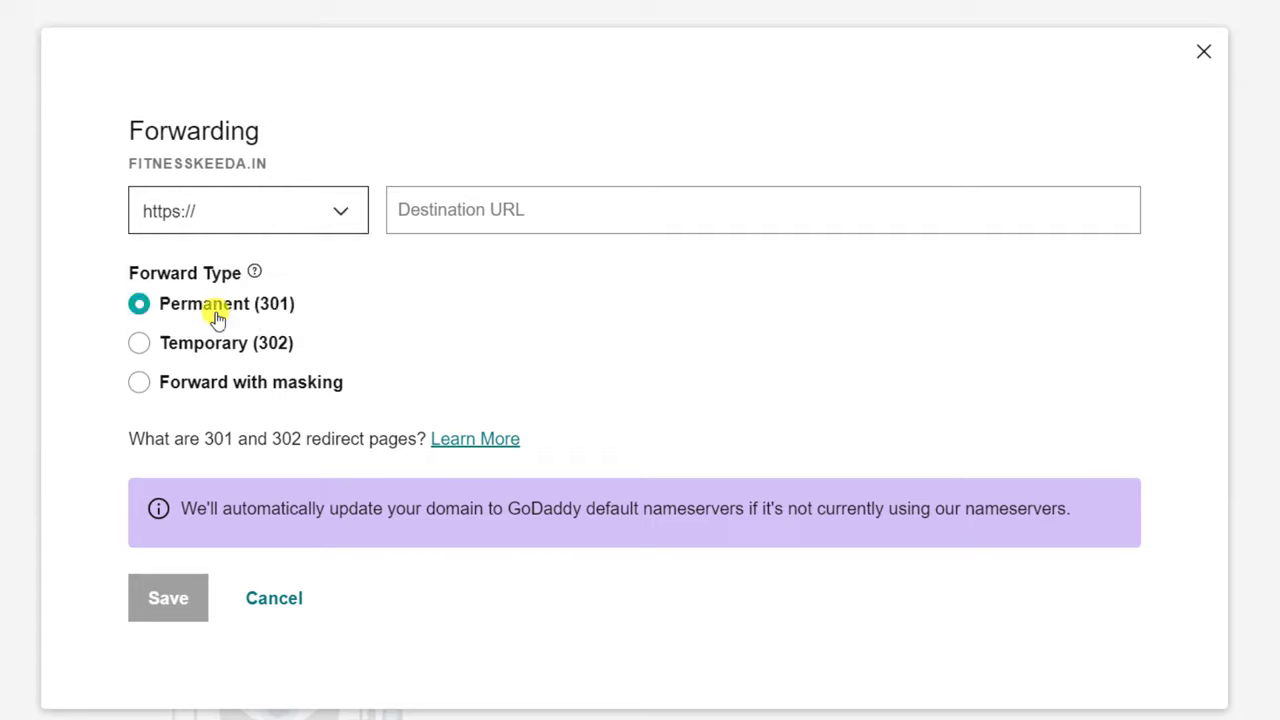
pyautogui.click(488, 214)
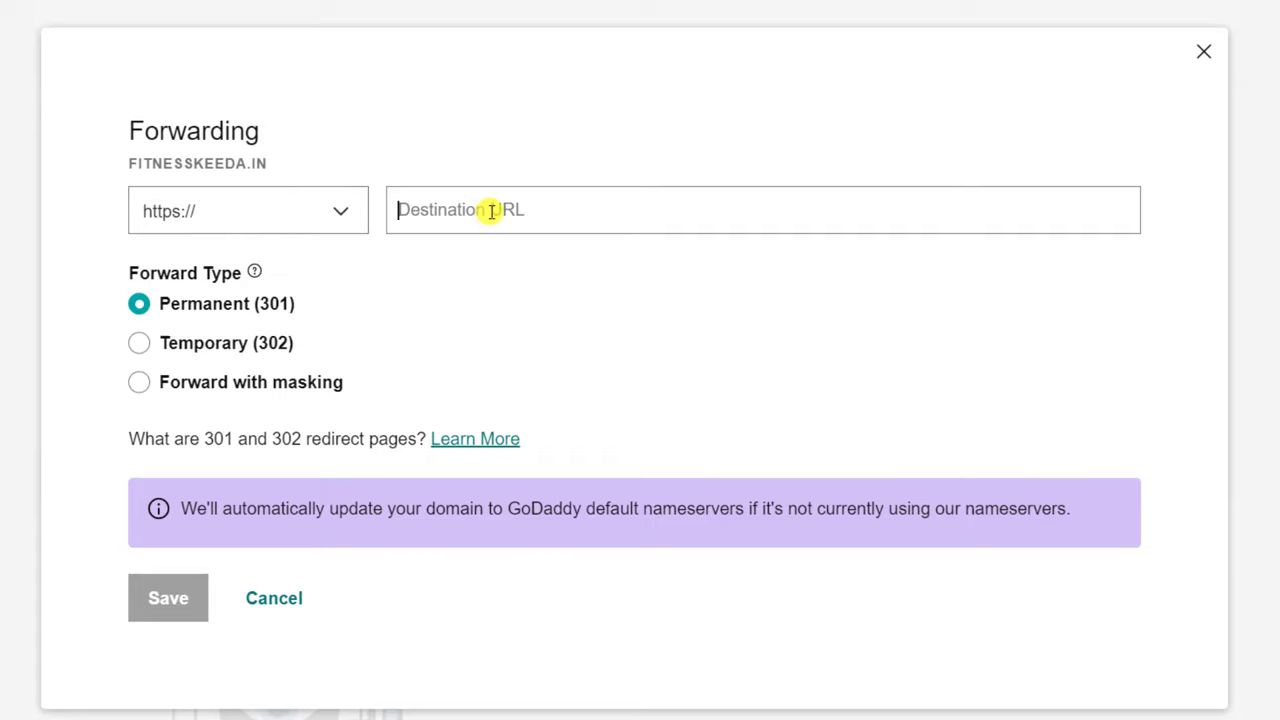
pyautogui.write('www.fitnesskeeda.in')
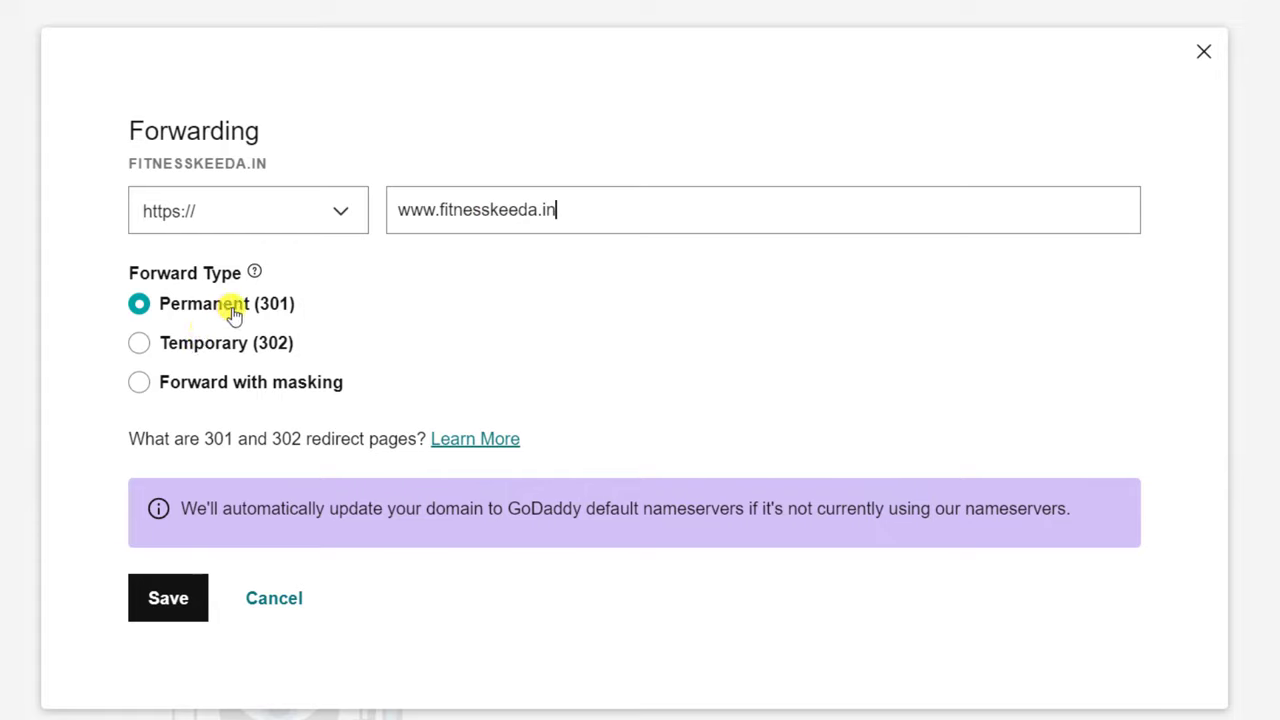
pyautogui.click(177, 598)
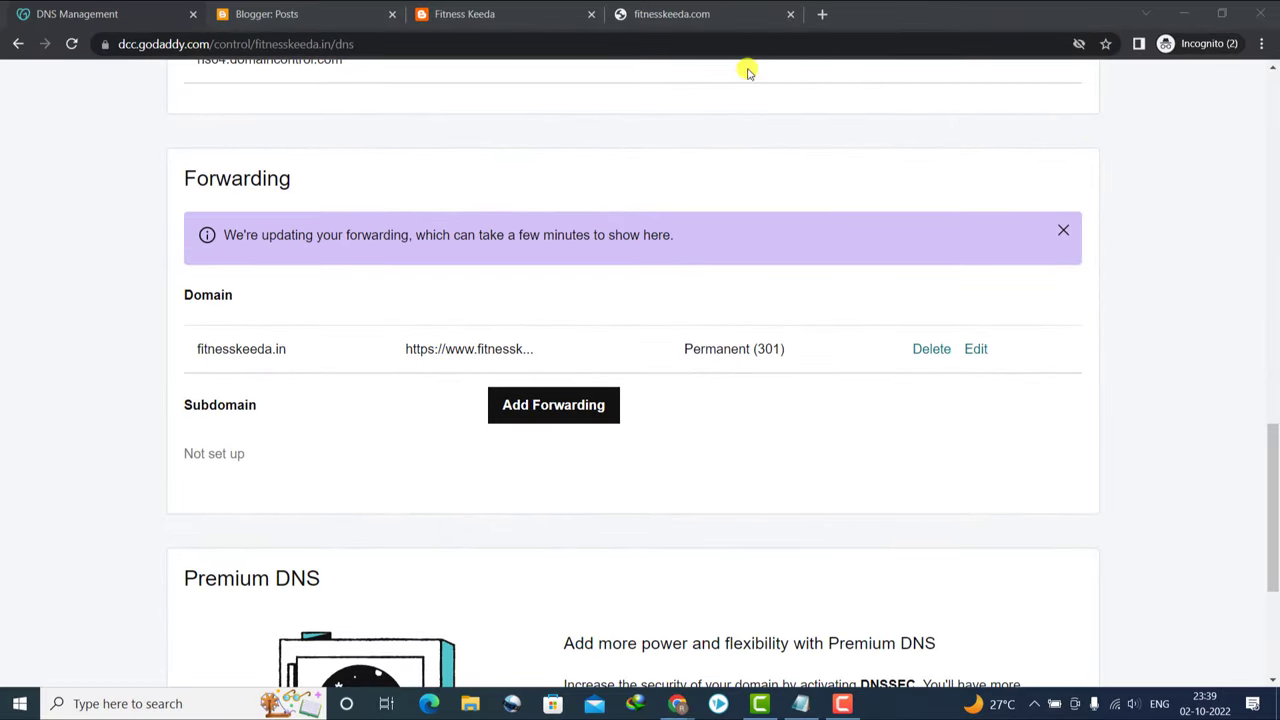
# - Reload the DNS management page and load fitnesskeeda.com again in its open browser tab
pyautogui.click(69, 45)
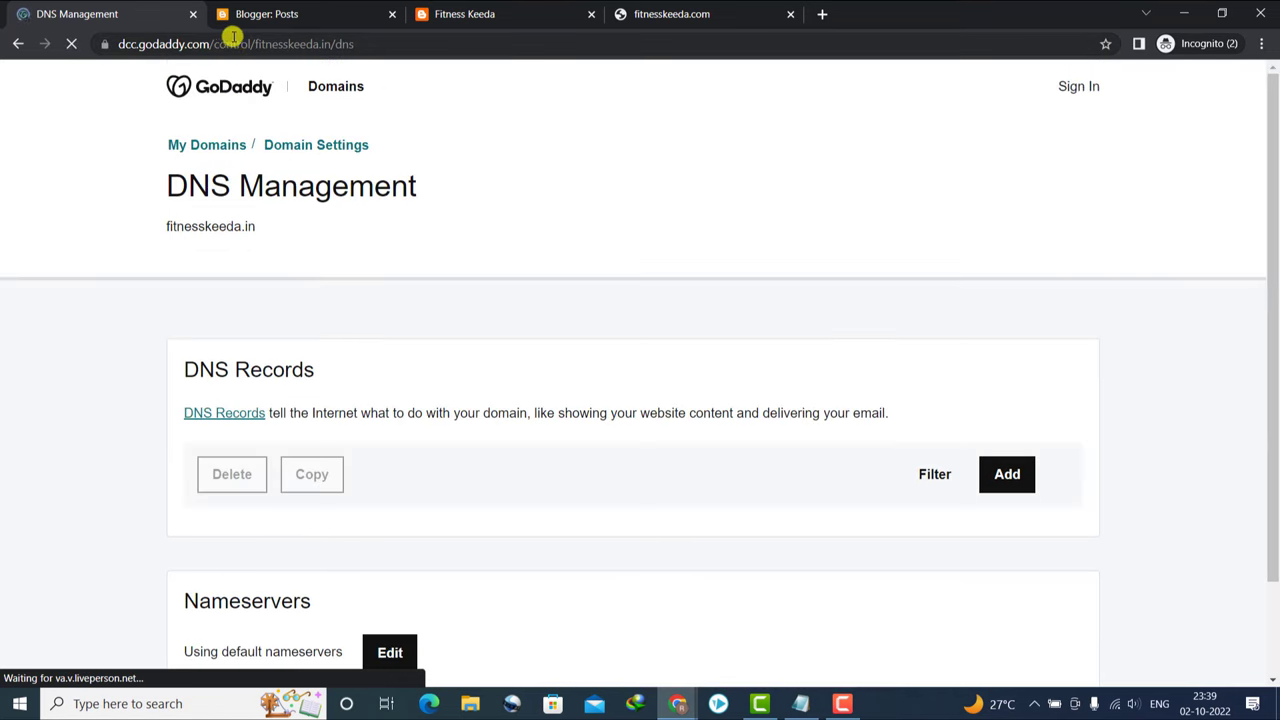
pyautogui.click(625, 14)
pyautogui.click(522, 44)
pyautogui.click(522, 44)
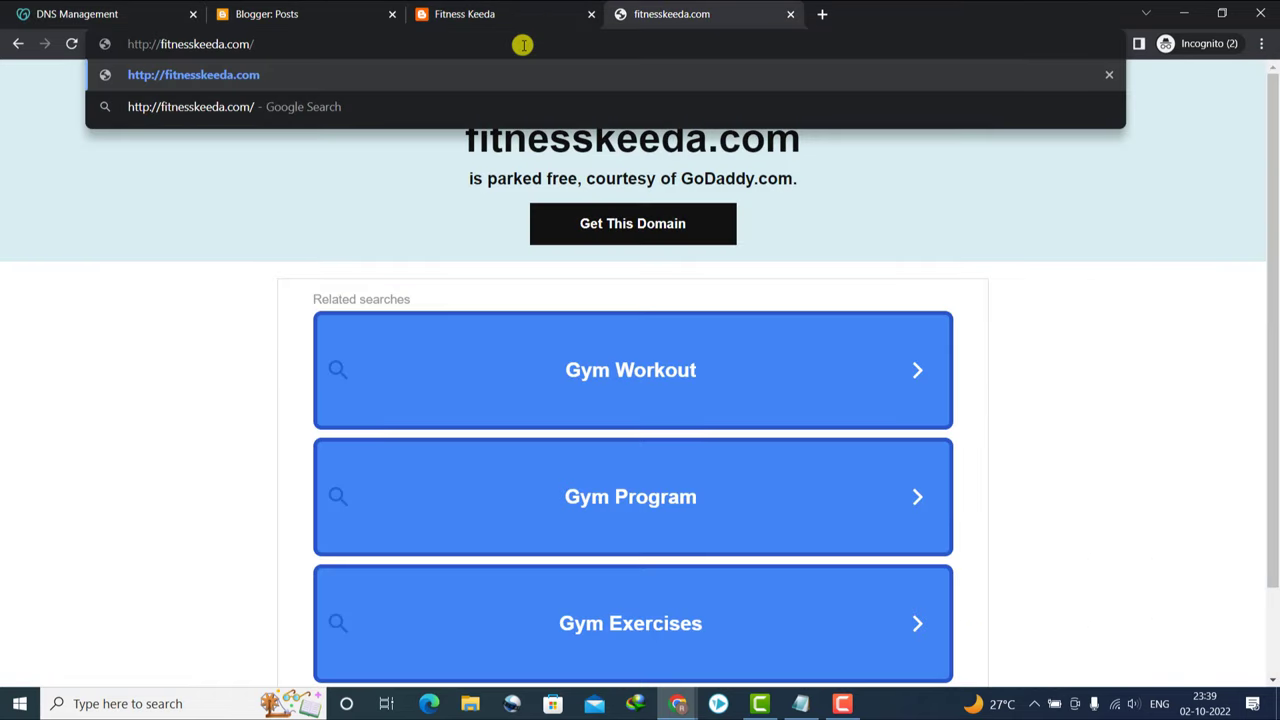
pyautogui.press('Return')
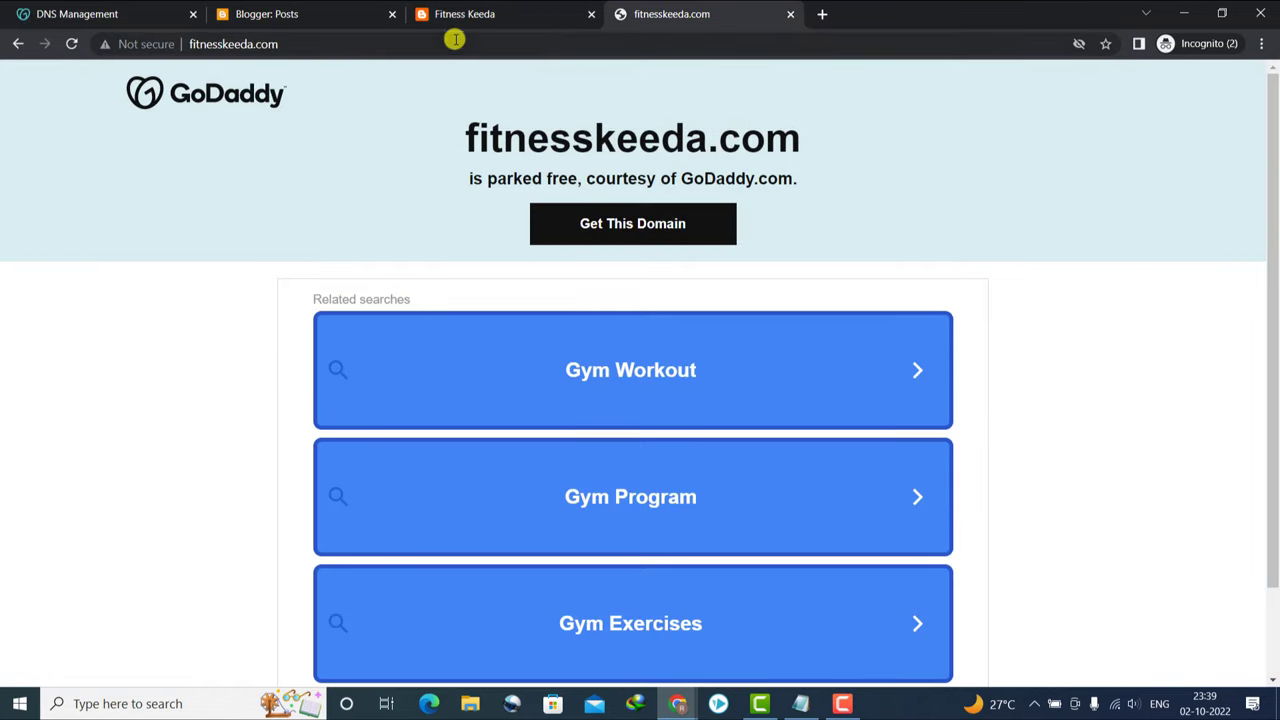
# - Abandon a new web address and check the saved domain forwarding entry on the DNS management page
pyautogui.click(455, 40)
pyautogui.write('ww')
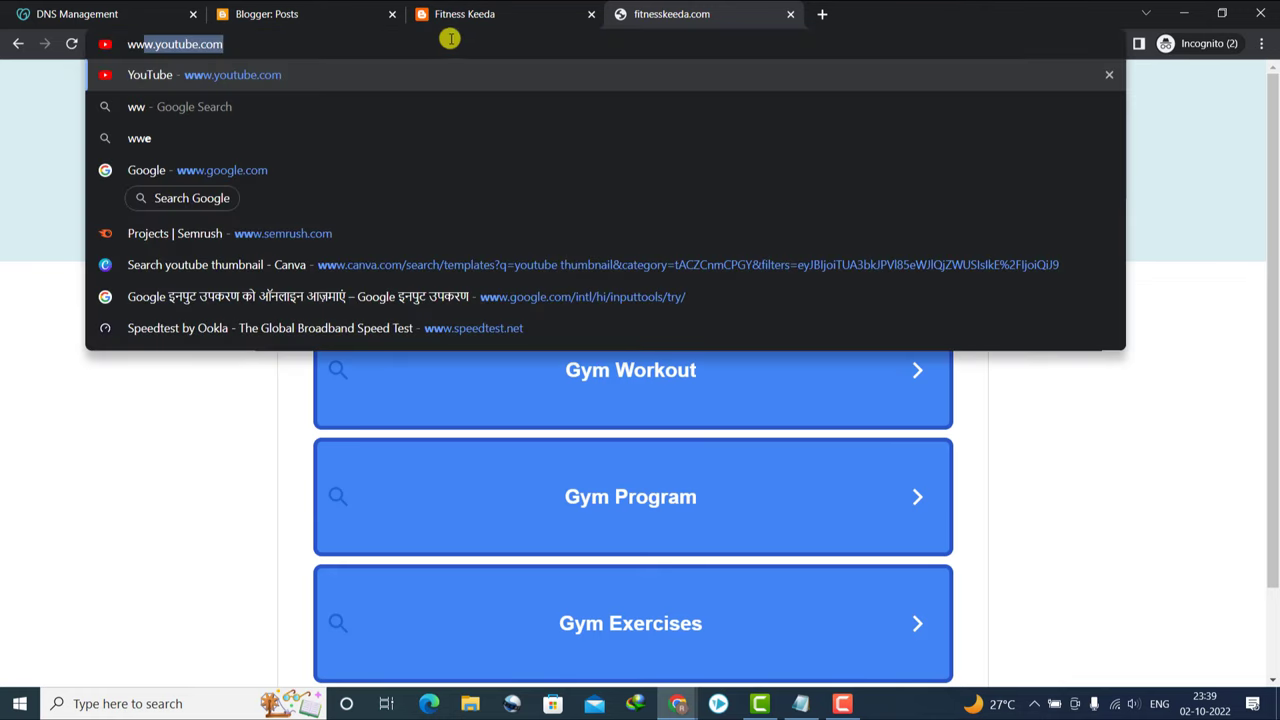
pyautogui.click(110, 8)
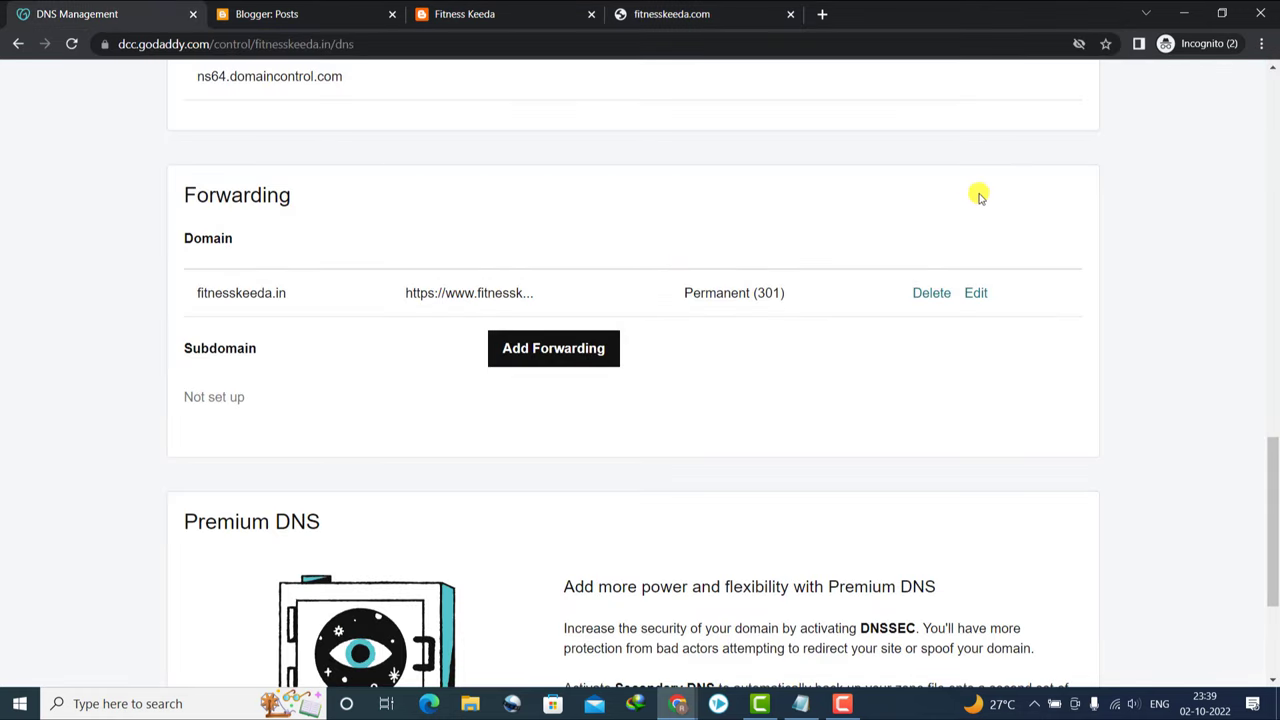
pyautogui.click(657, 8)
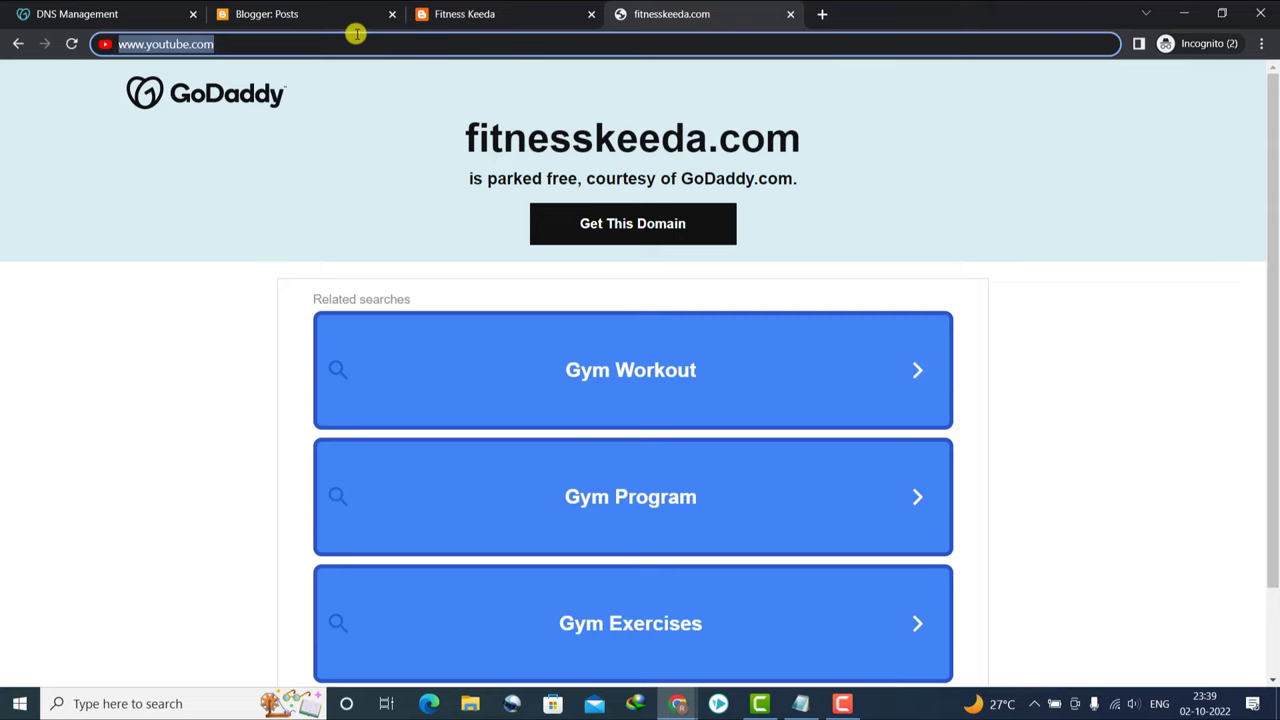
pyautogui.click(356, 34)
pyautogui.moveTo(155, 44); pyautogui.dragTo(74, 44)
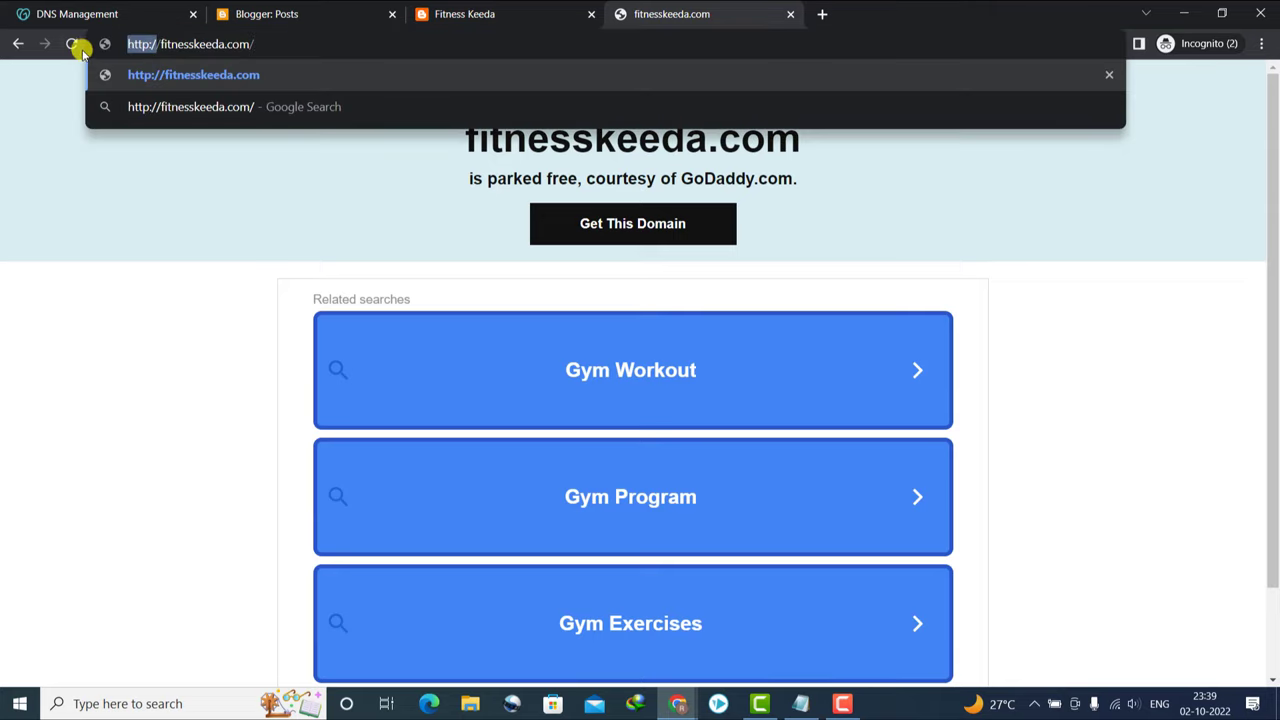
pyautogui.press('BackSpace')
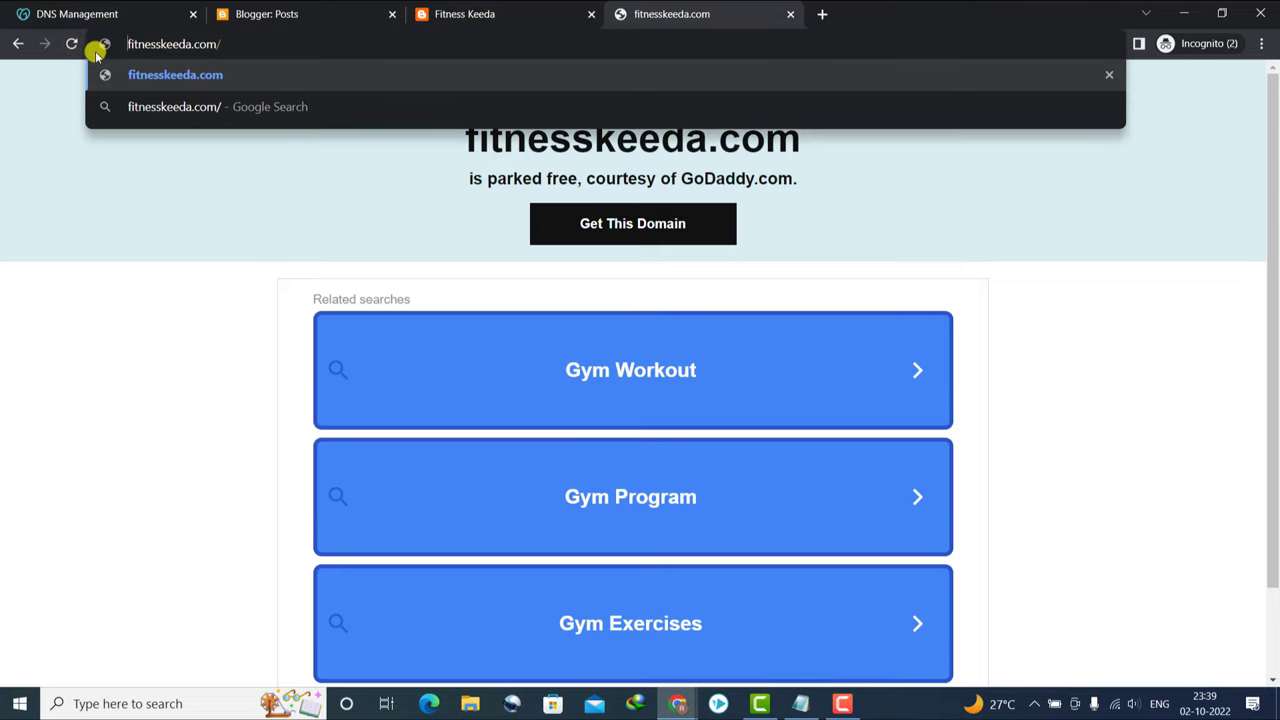
pyautogui.press('Return')
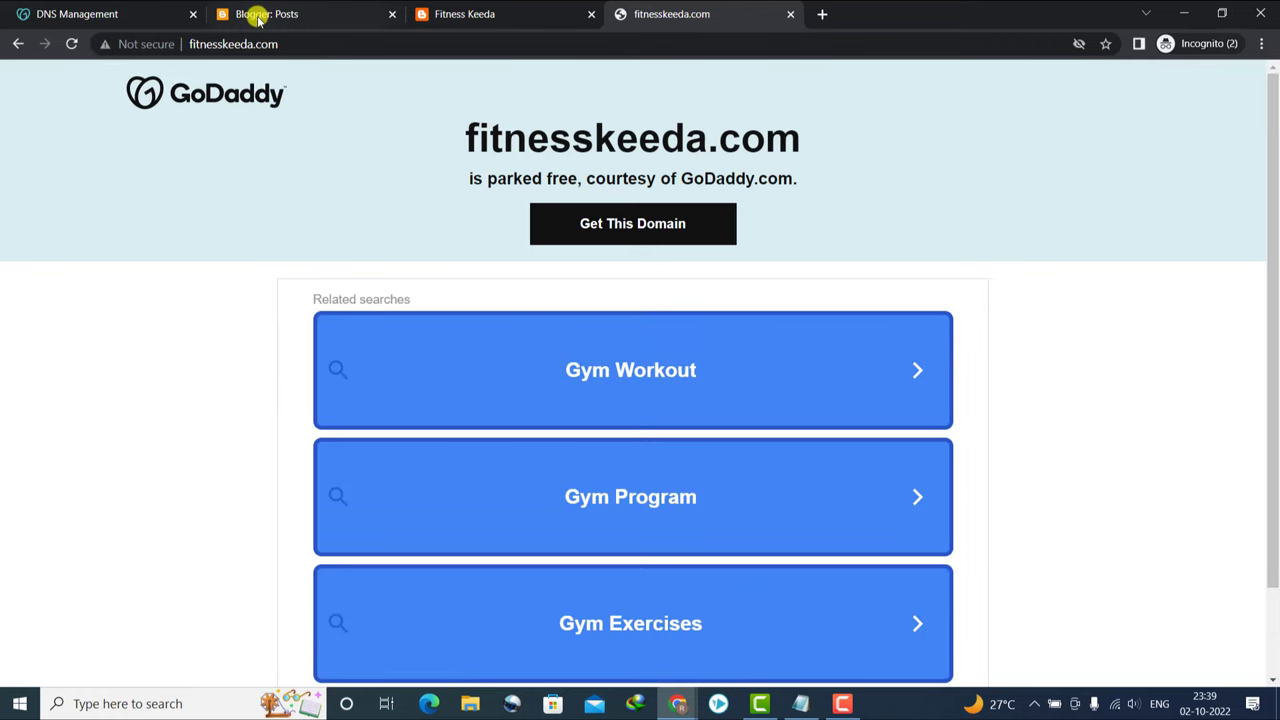
pyautogui.click(190, 8)
pyautogui.scroll(6, 1268, 362)
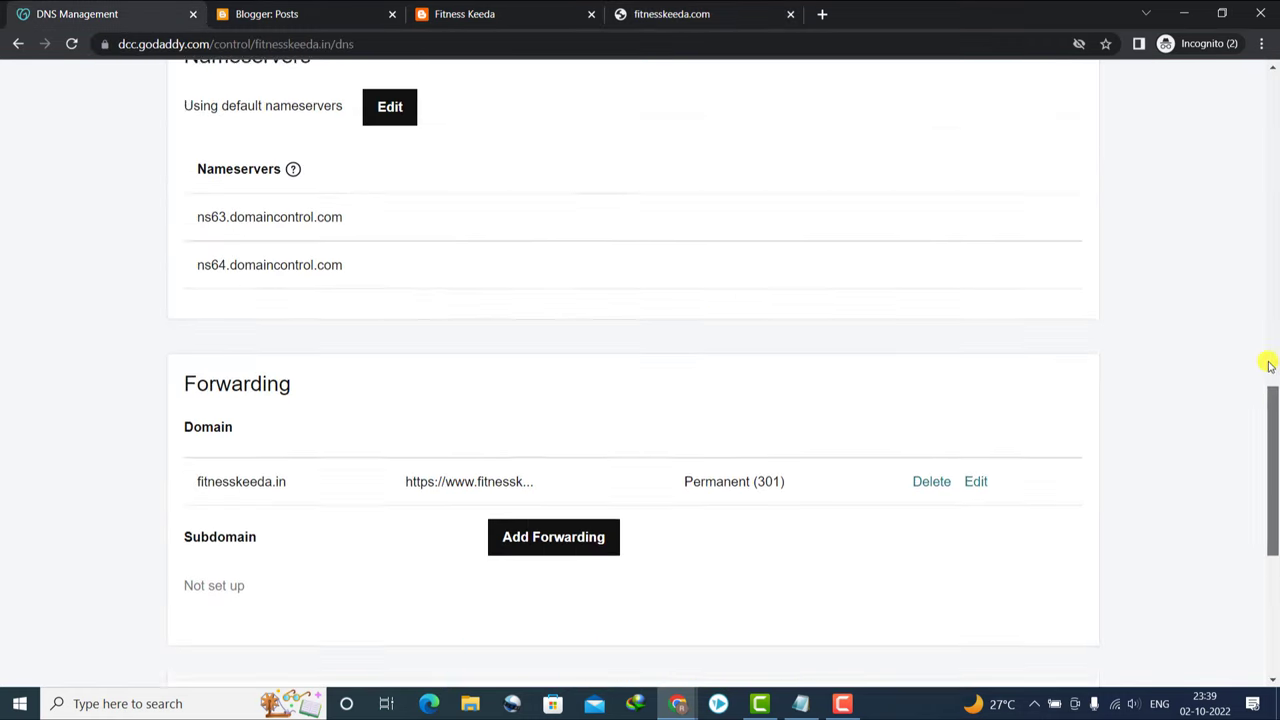